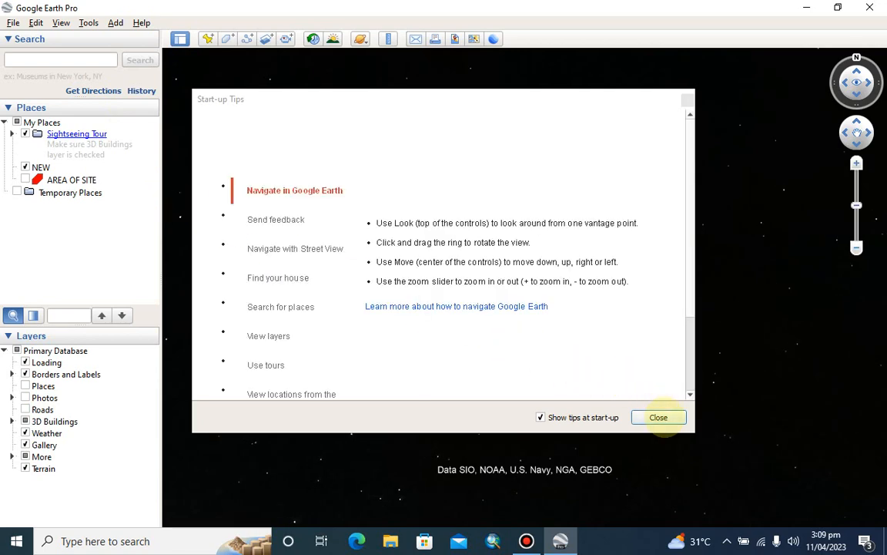
Dismiss the start-up tips and fly to the Federal University of Technology - Owerri, Ihiagwa, using the place search
left_click(658, 417)
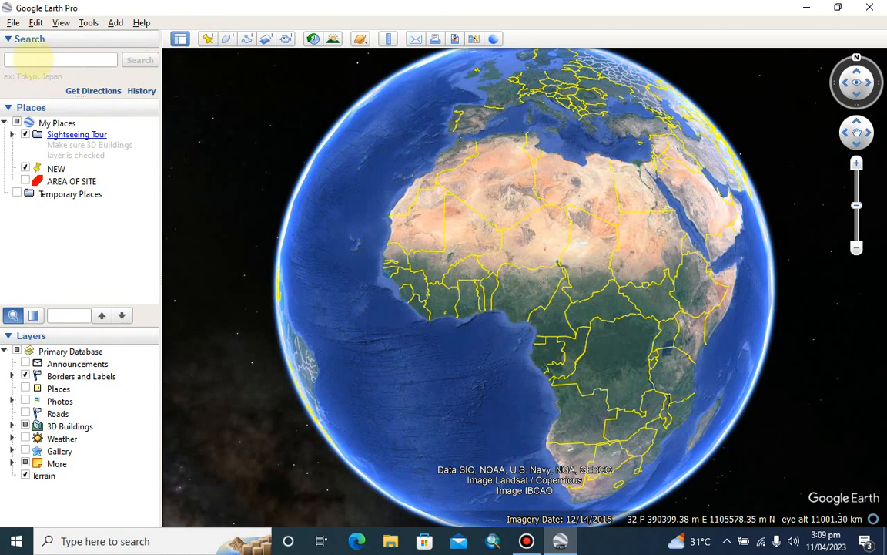
left_click(35, 60)
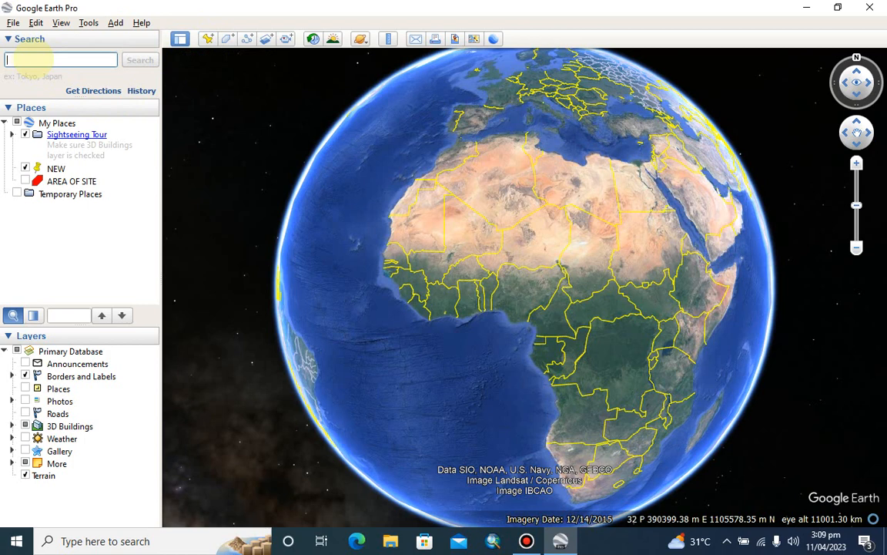
type("futo")
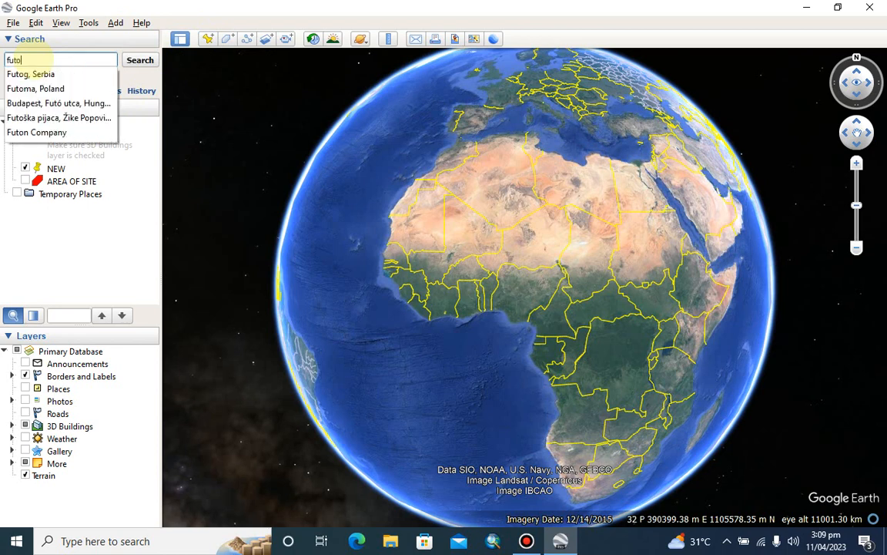
type(" ow")
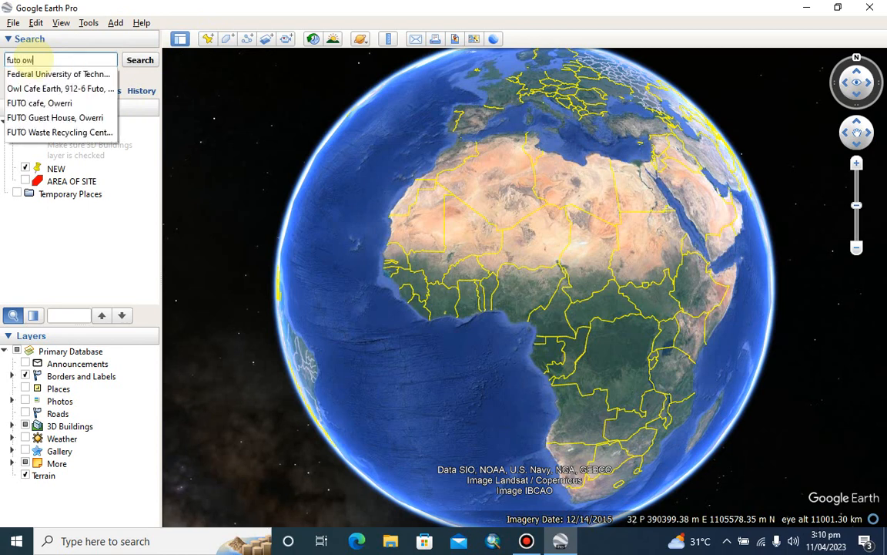
left_click(48, 74)
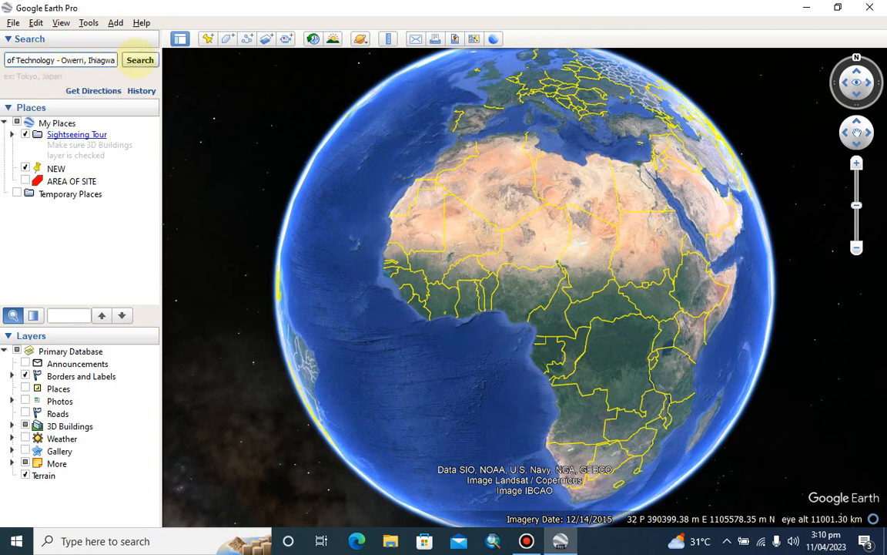
left_click(139, 59)
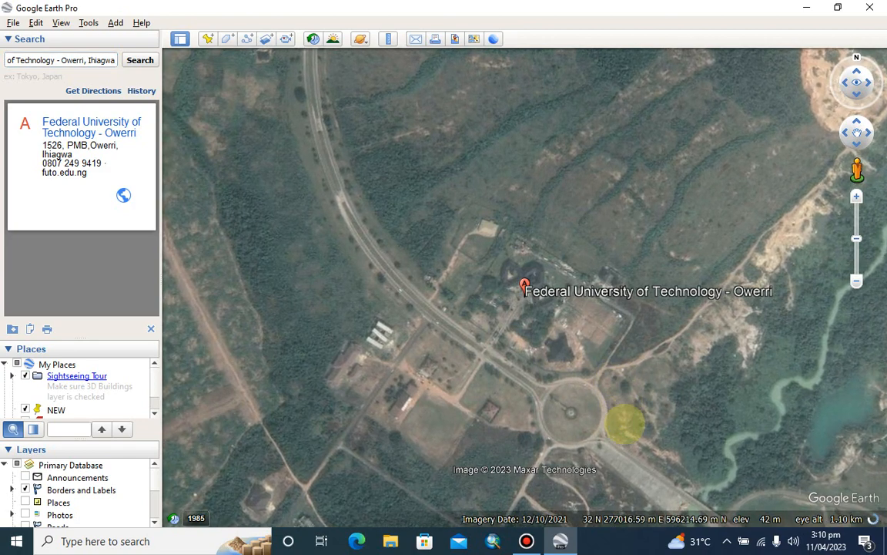
Look over the campus southeast of the university marker and frame the built-up area east of the river
left_click_drag(626, 421, 428, 326)
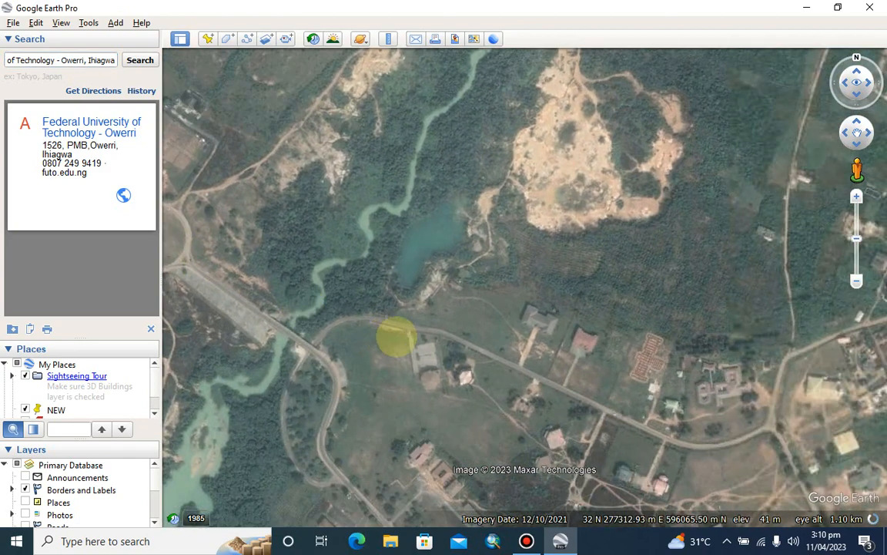
left_click_drag(514, 373, 455, 323)
left_click_drag(505, 396, 499, 348)
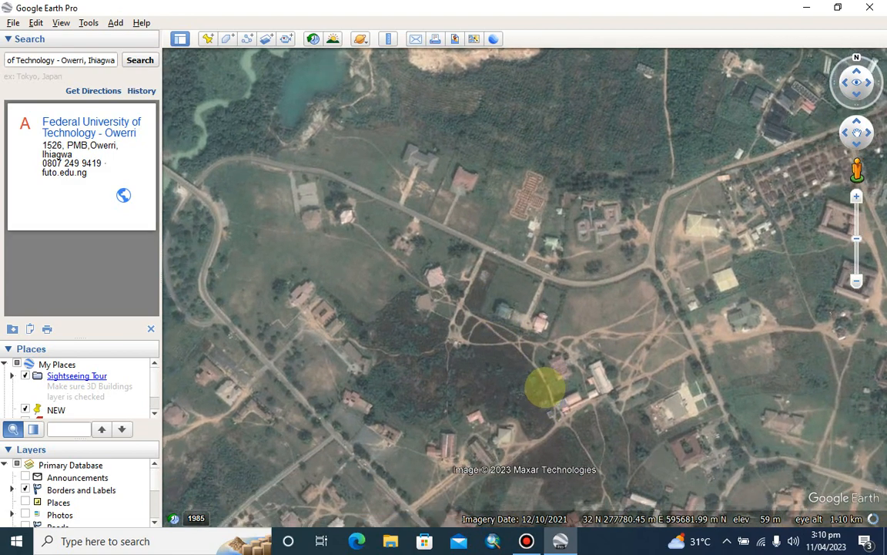
left_click_drag(545, 387, 474, 355)
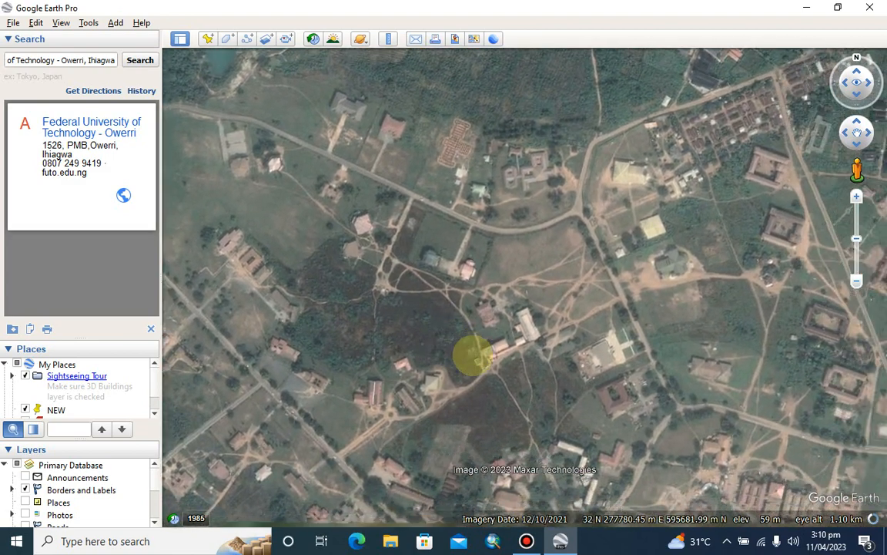
left_click_drag(548, 410, 479, 390)
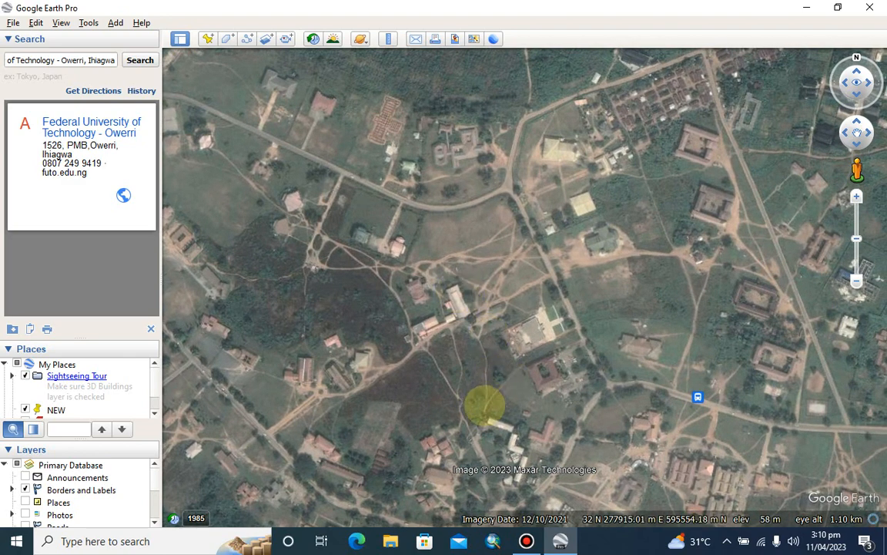
left_click_drag(485, 406, 538, 368)
left_click_drag(476, 431, 685, 431)
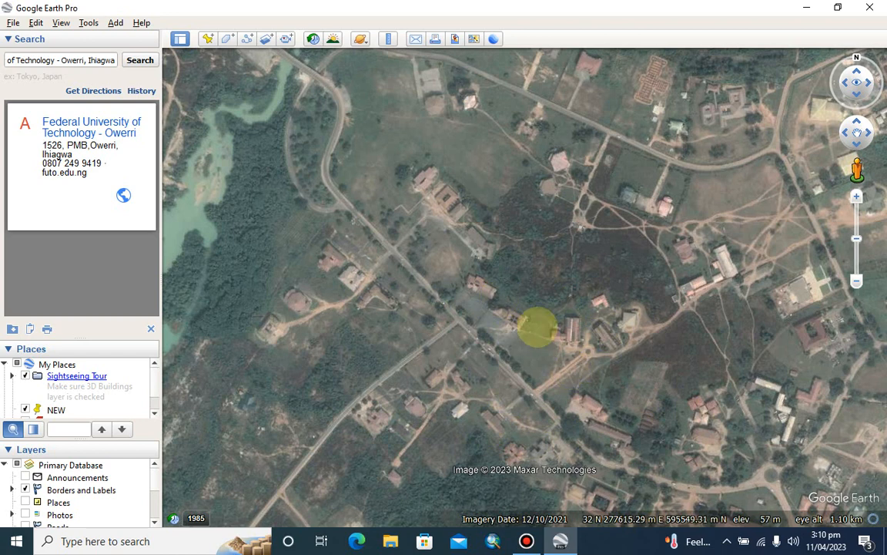
left_click_drag(495, 273, 505, 277)
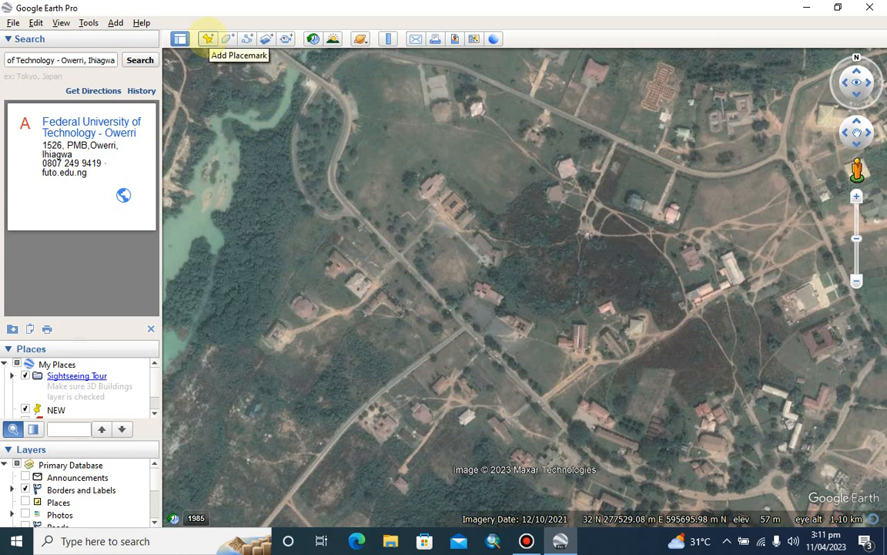
Start a new placemark on the campus and name it CTR1
left_click(207, 39)
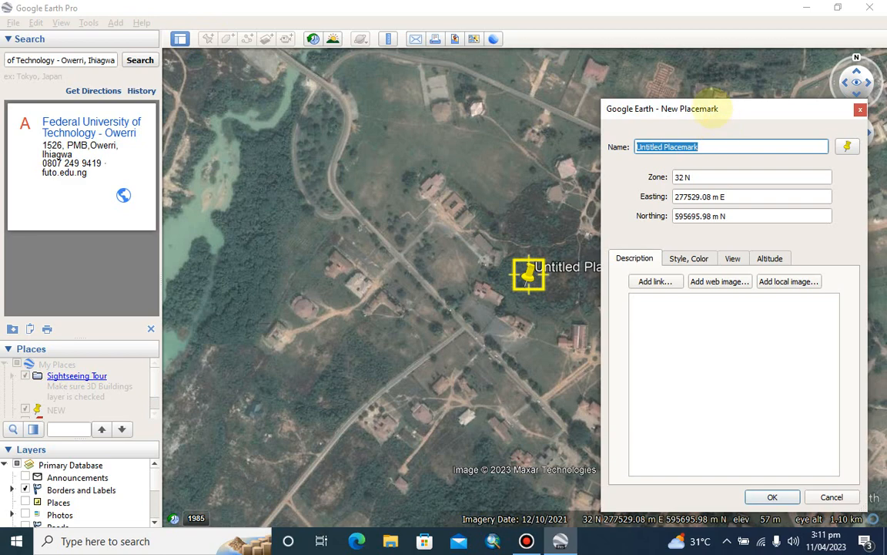
left_click_drag(715, 113, 654, 86)
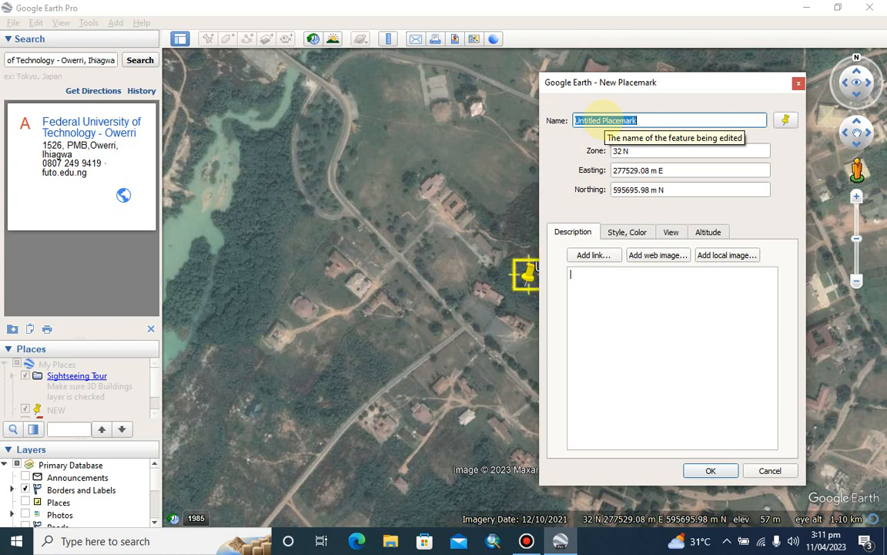
type("ctr")
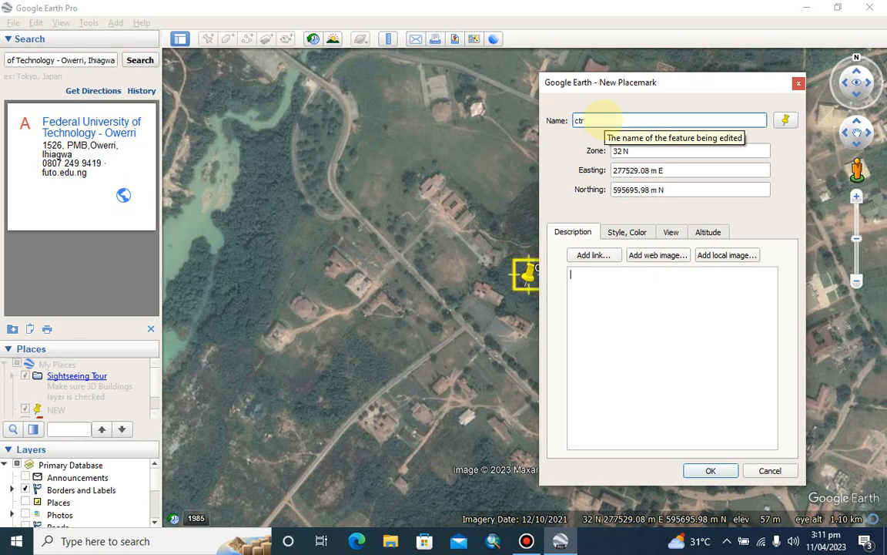
key("BackSpace")
key("BackSpace")
key("BackSpace")
type("CTR 1")
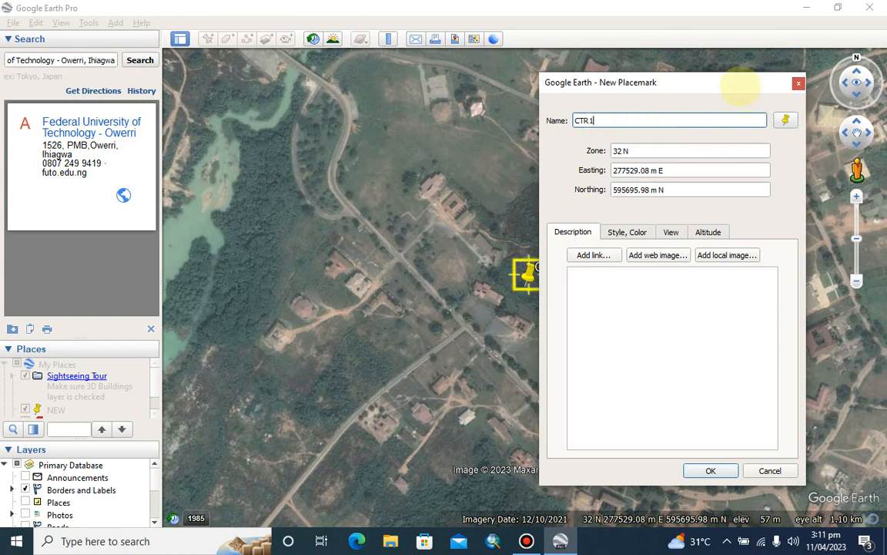
Give CTR1 the black dotted-circle icon at scale 0.5 and place it by the river in the northwest, about 277005 m E, 596032 m N
left_click_drag(739, 84, 773, 83)
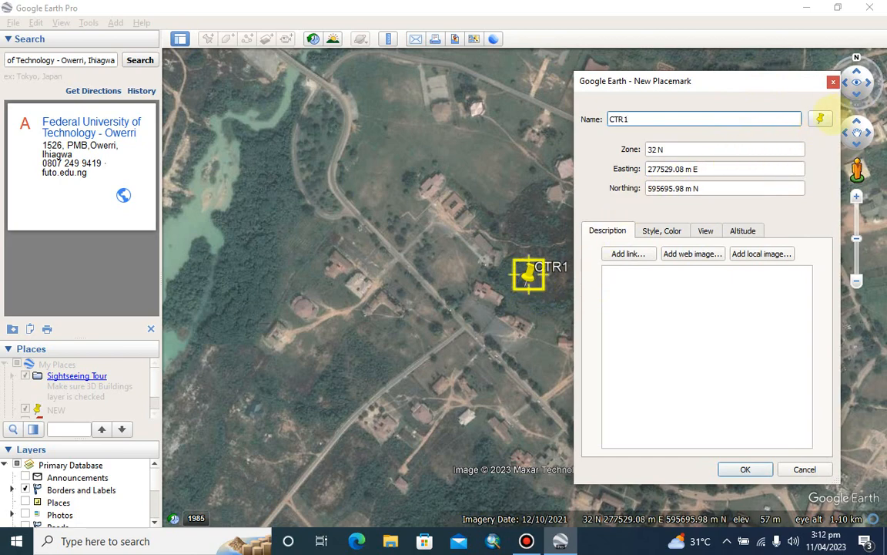
left_click(820, 119)
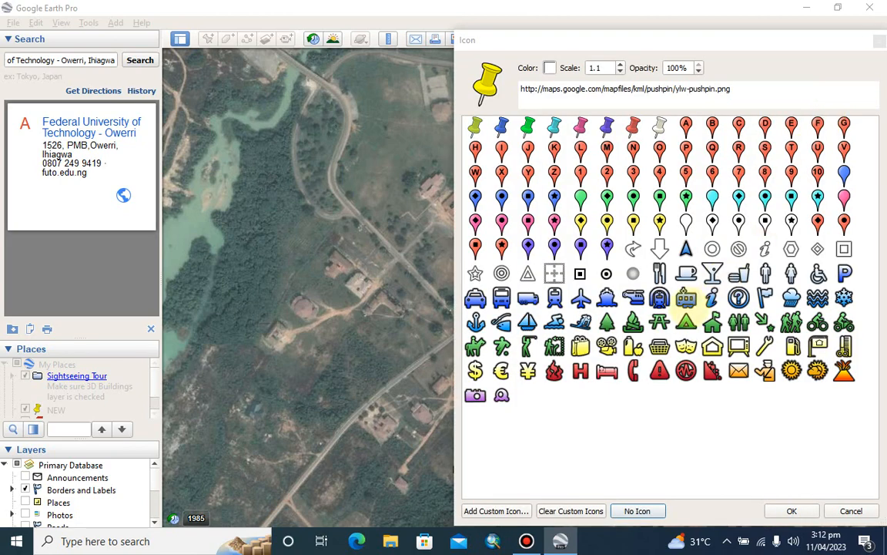
left_click(606, 273)
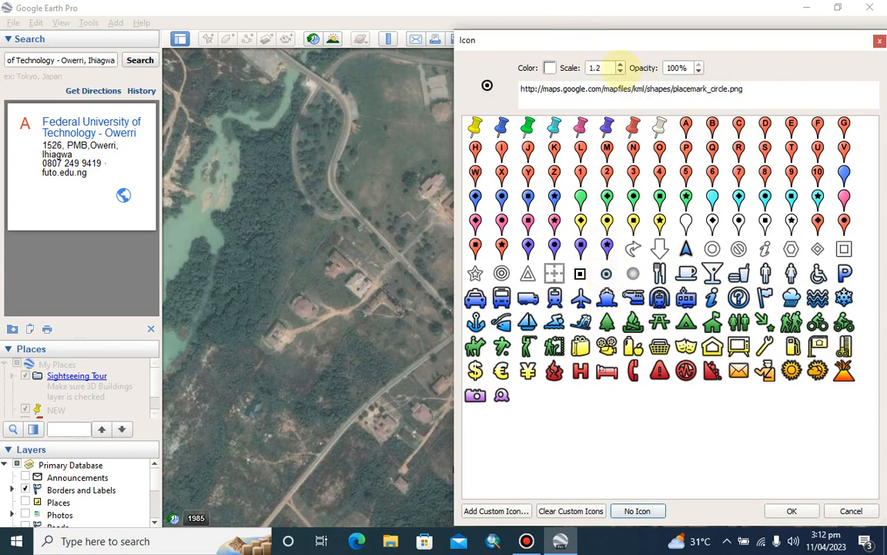
left_click(621, 71)
left_click(621, 71)
left_click(621, 70)
left_click(621, 70)
left_click(621, 71)
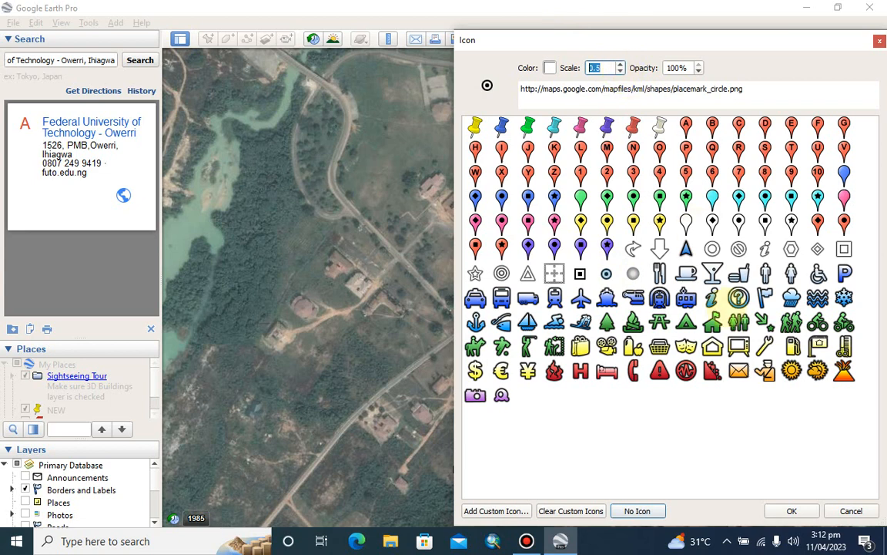
left_click(791, 511)
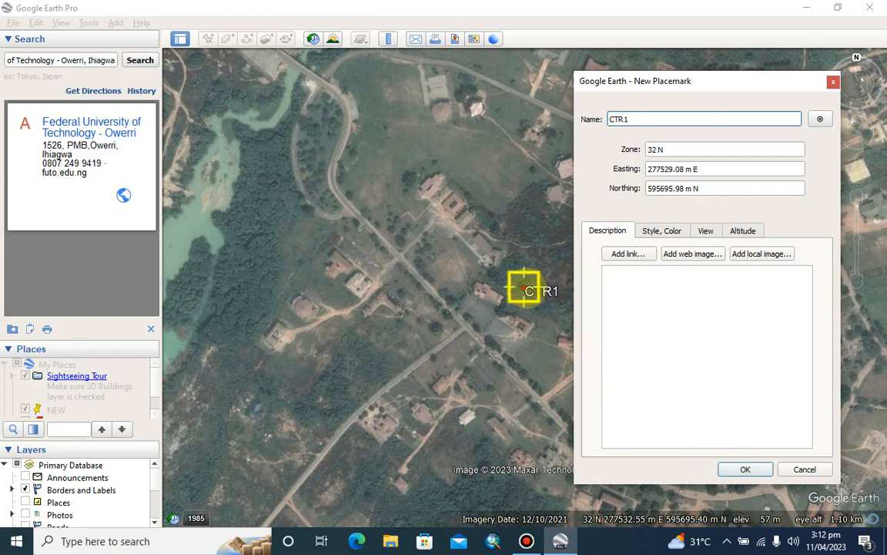
left_click_drag(523, 290, 215, 90)
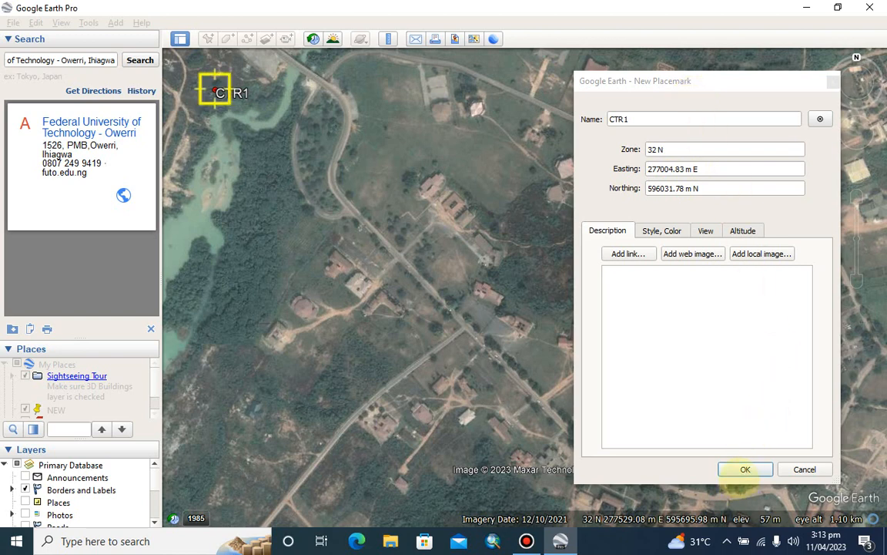
left_click(743, 469)
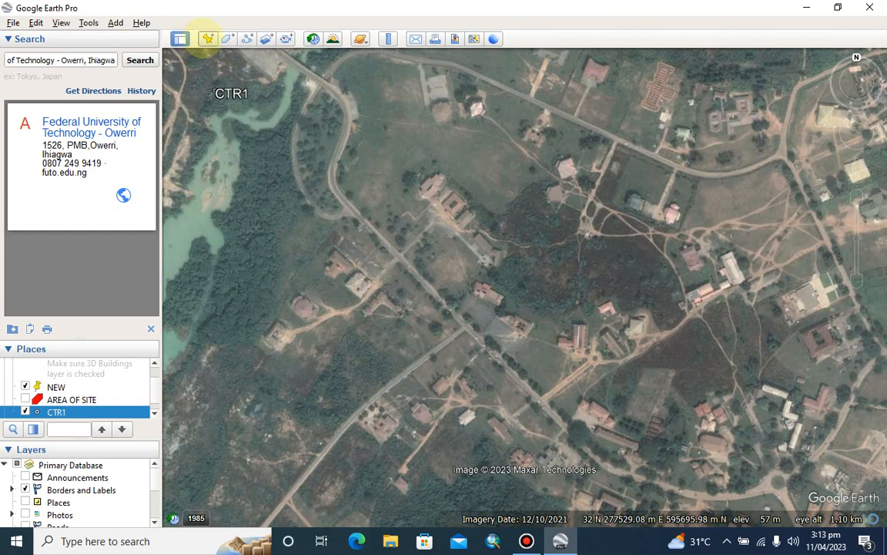
Add placemark CTR2 beside the road in the northeast of the campus area, at about 277956 m E, 596005 m N
left_click(206, 38)
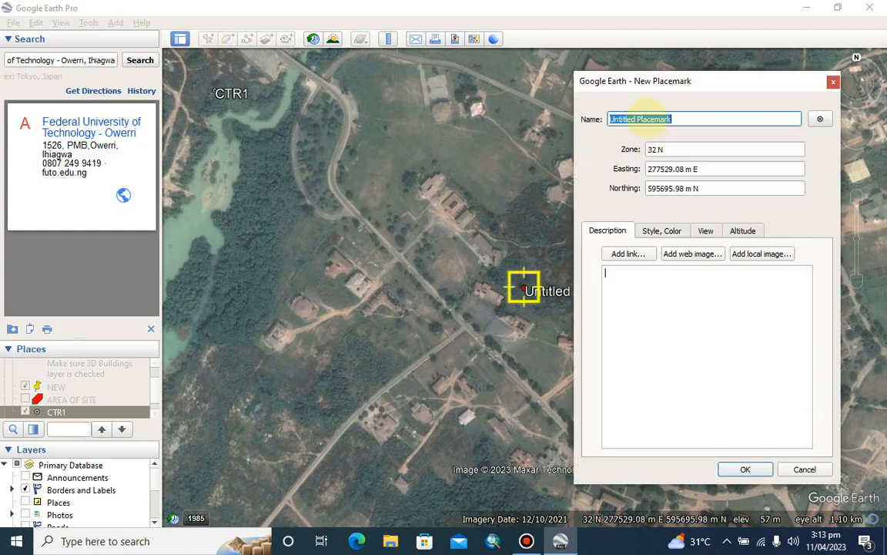
type("C")
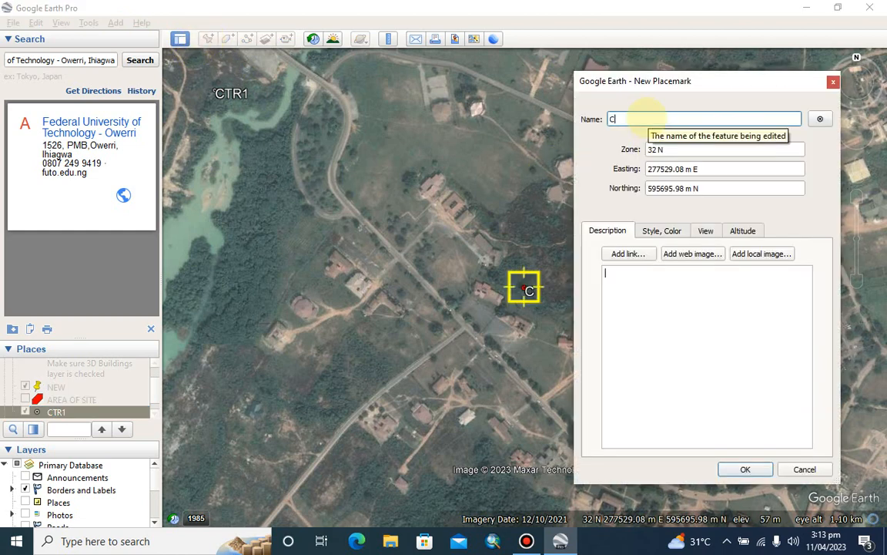
type("TR2")
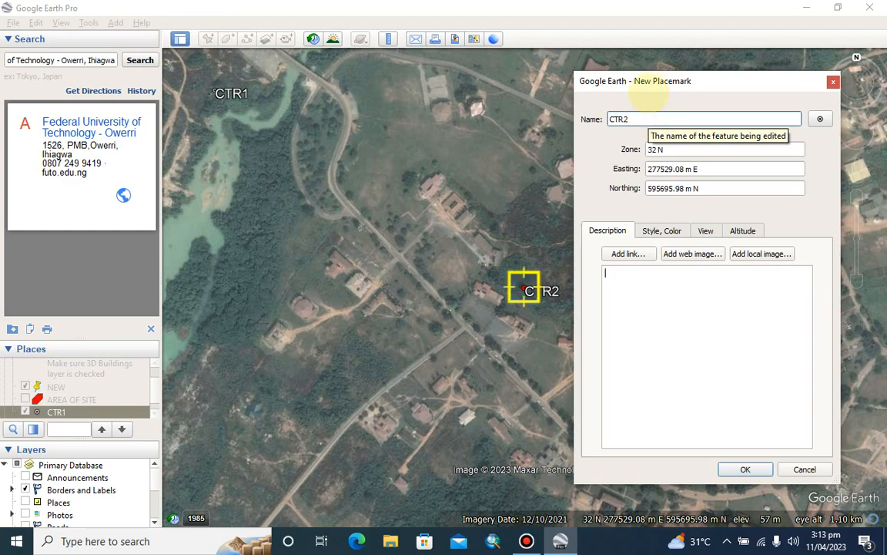
left_click_drag(682, 77, 219, 116)
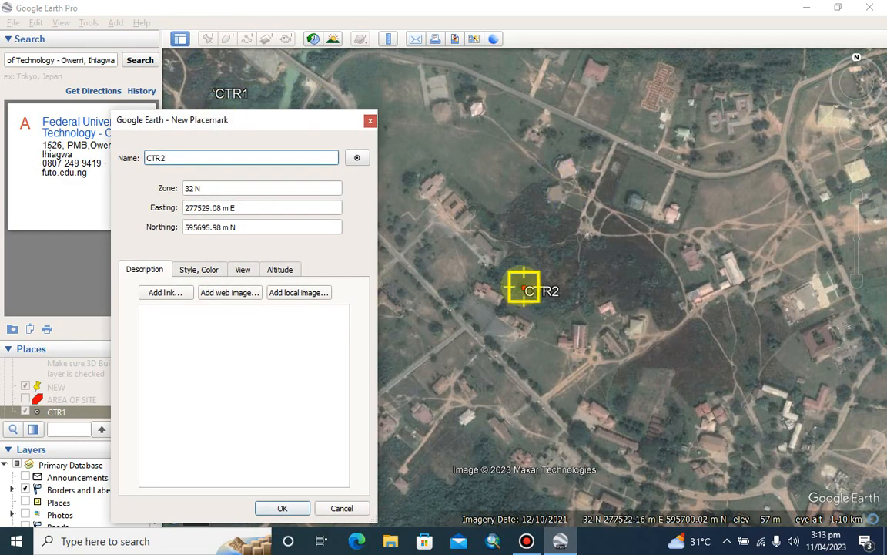
left_click_drag(529, 283, 779, 98)
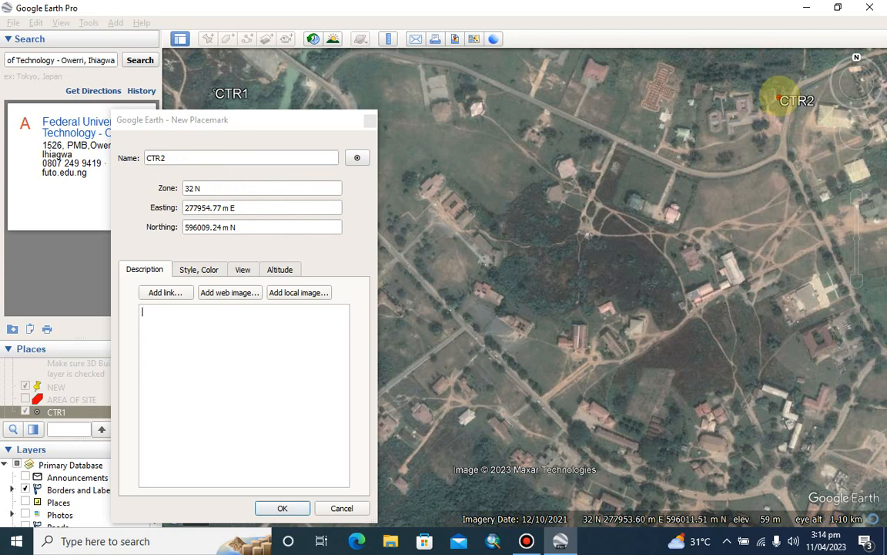
left_click_drag(780, 97, 780, 102)
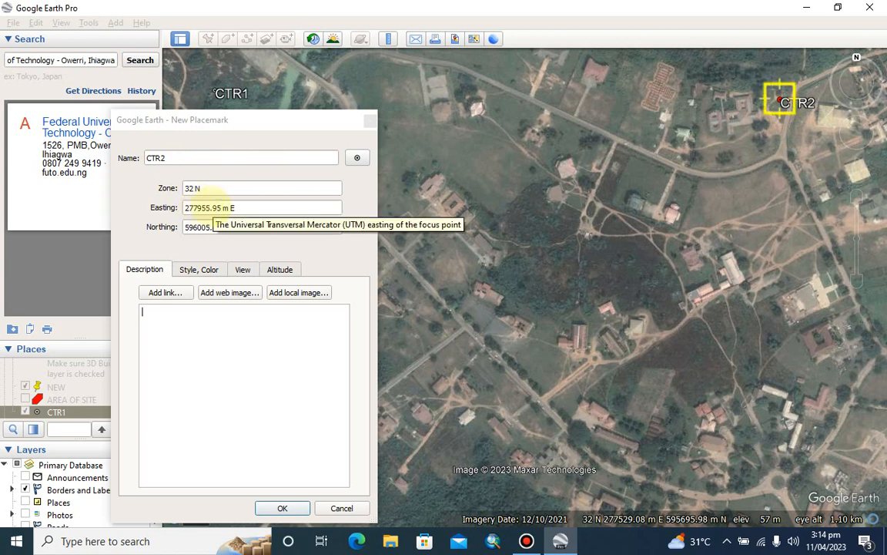
left_click(285, 508)
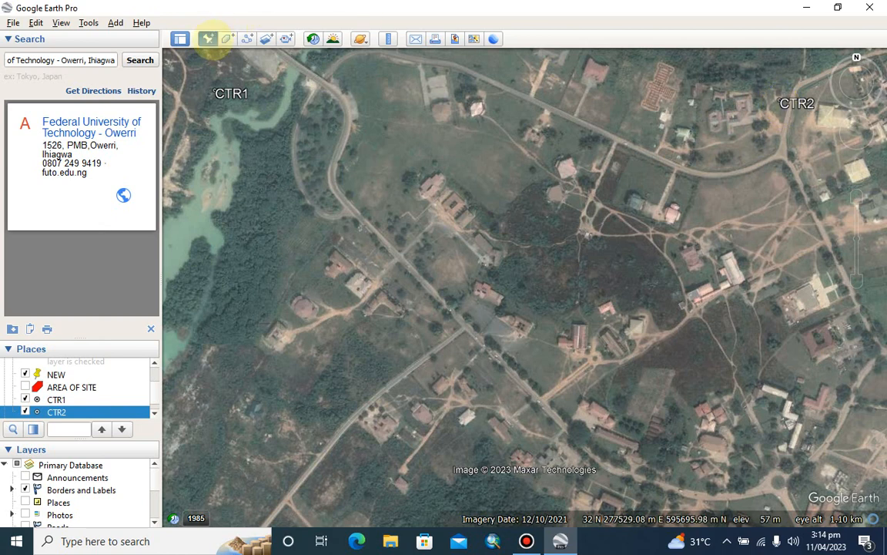
Add placemark CTR3 at the road junction in the southeast of the campus area, at about 277950 m E, 595377 m N
left_click(207, 39)
type("C")
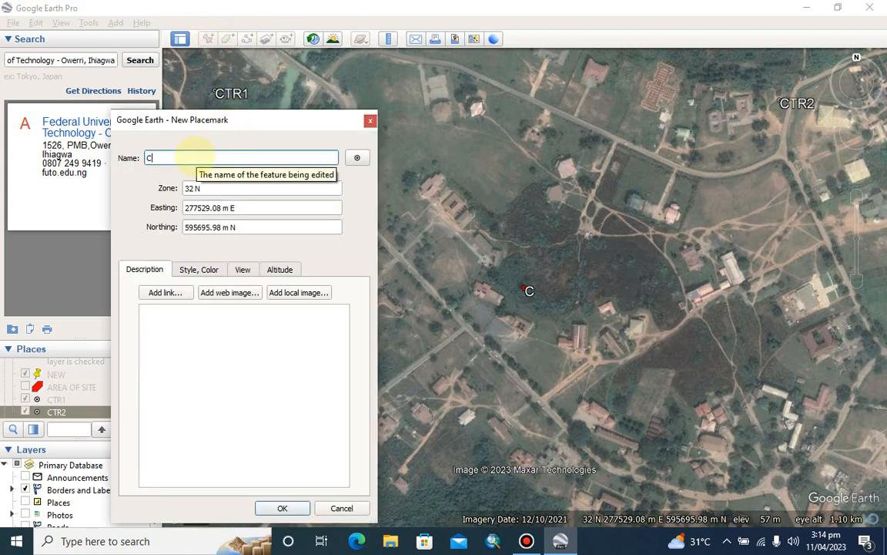
type("TR3")
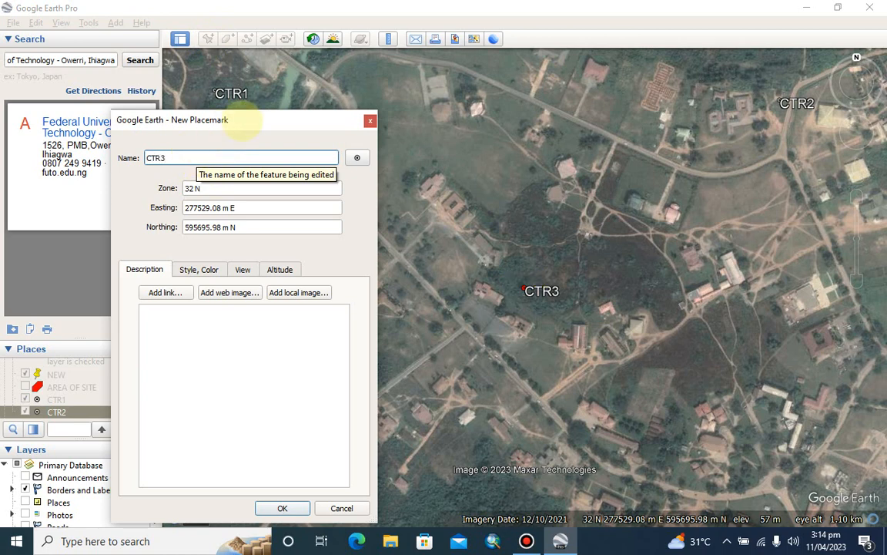
left_click_drag(243, 124, 179, 120)
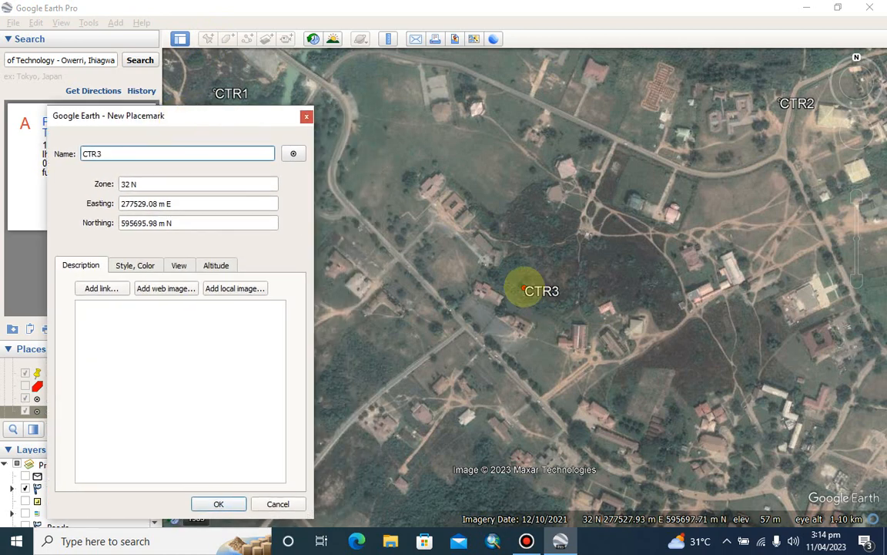
left_click_drag(524, 291, 780, 480)
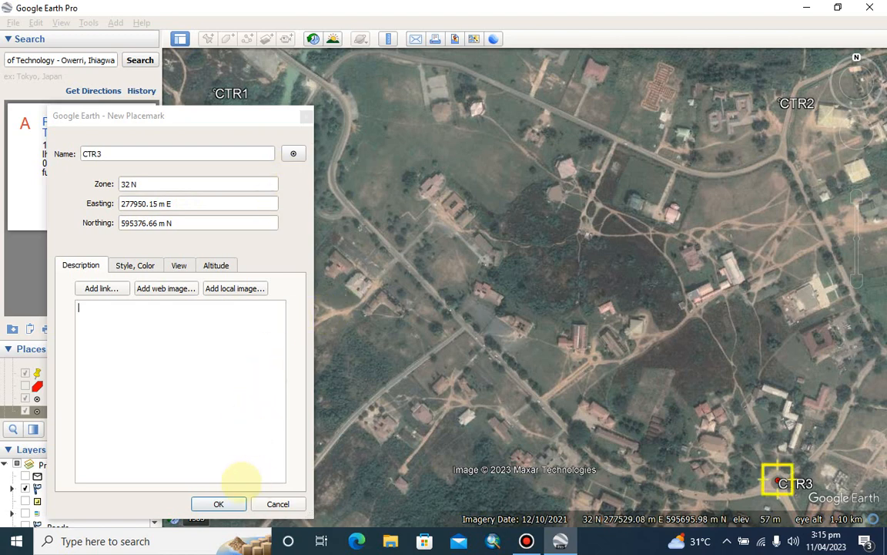
left_click(219, 503)
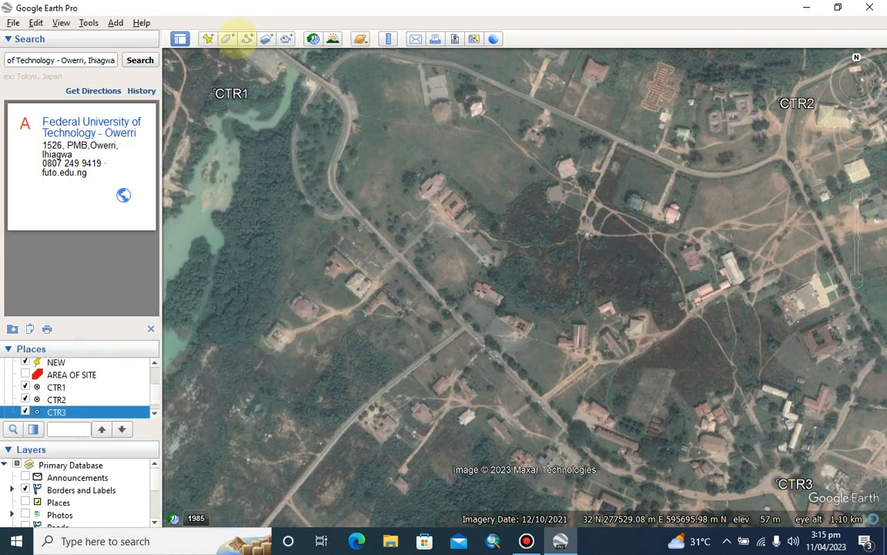
Add placemark CTR4 in the southwest of the campus area, at about 277037 m E, 595360 m N
left_click(208, 38)
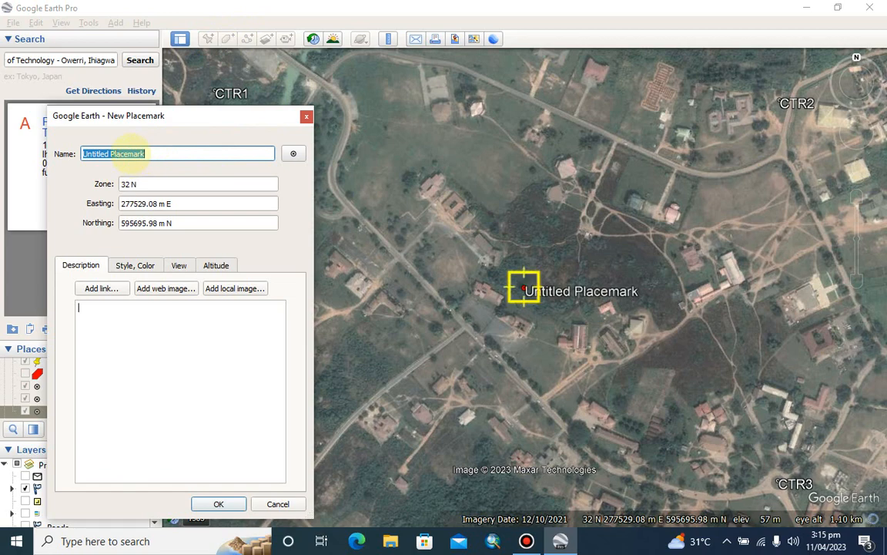
type("CTR4")
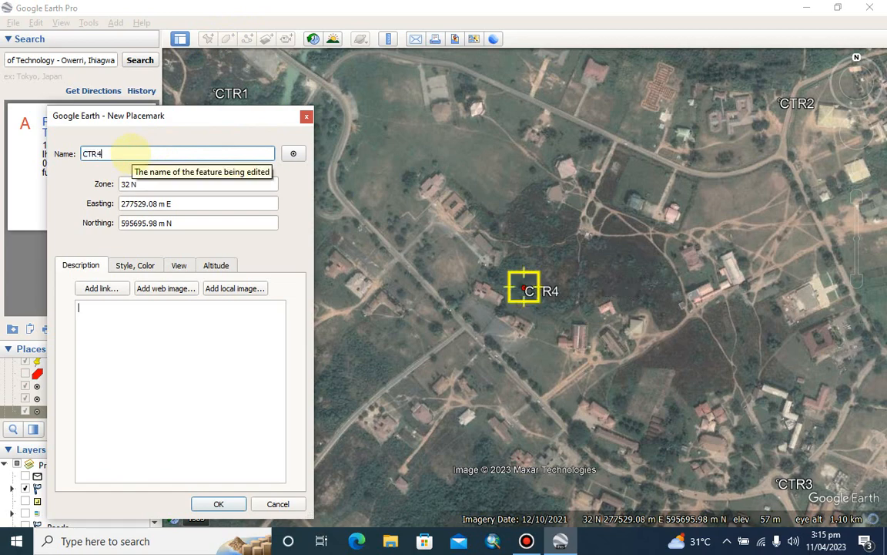
left_click_drag(210, 120, 772, 67)
left_click_drag(523, 290, 233, 489)
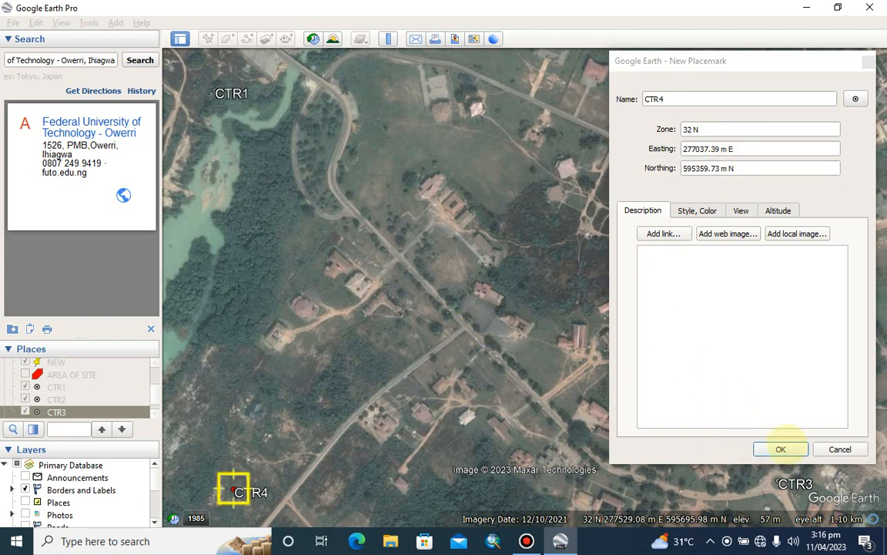
left_click(780, 449)
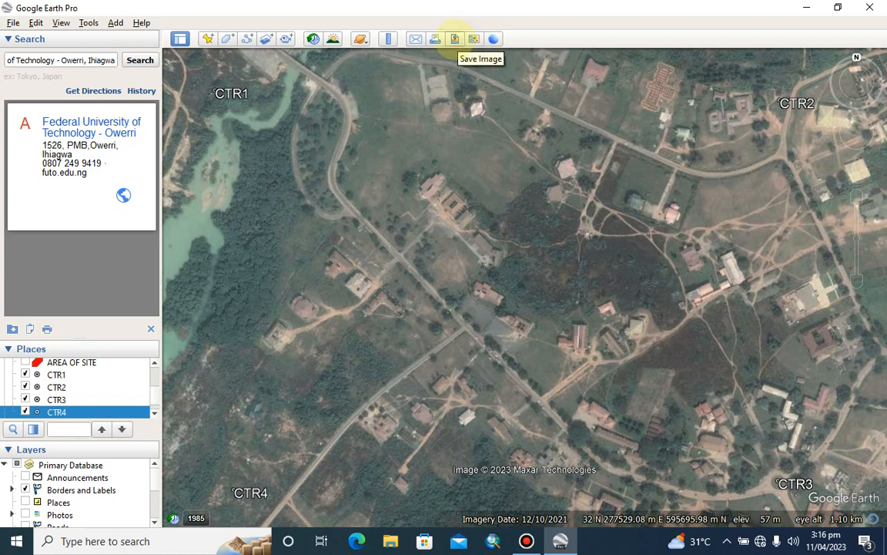
Start saving the view as an image and hide its title and description, legend, scale and compass
left_click(455, 39)
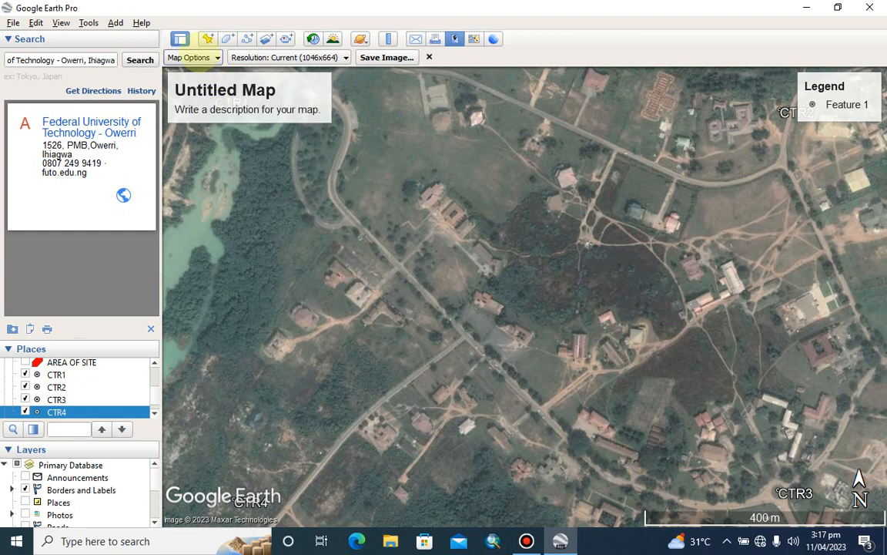
left_click(189, 57)
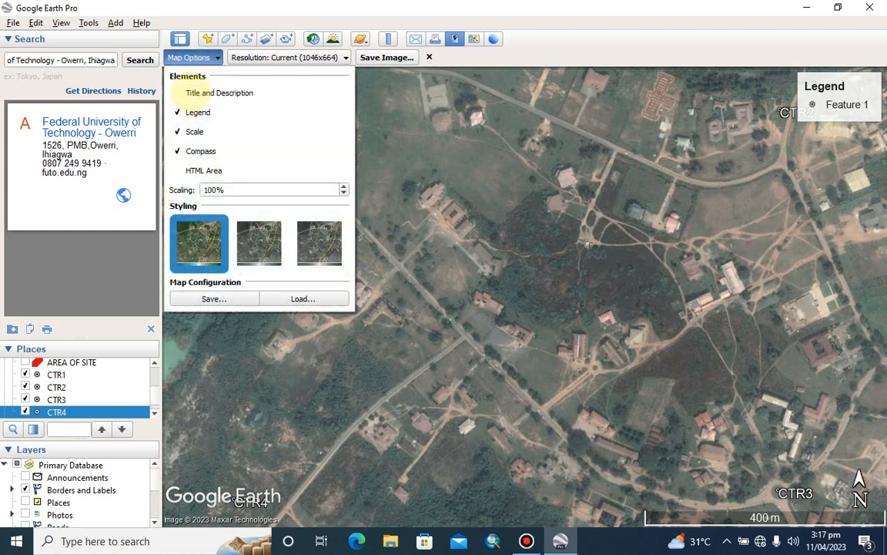
left_click(177, 112)
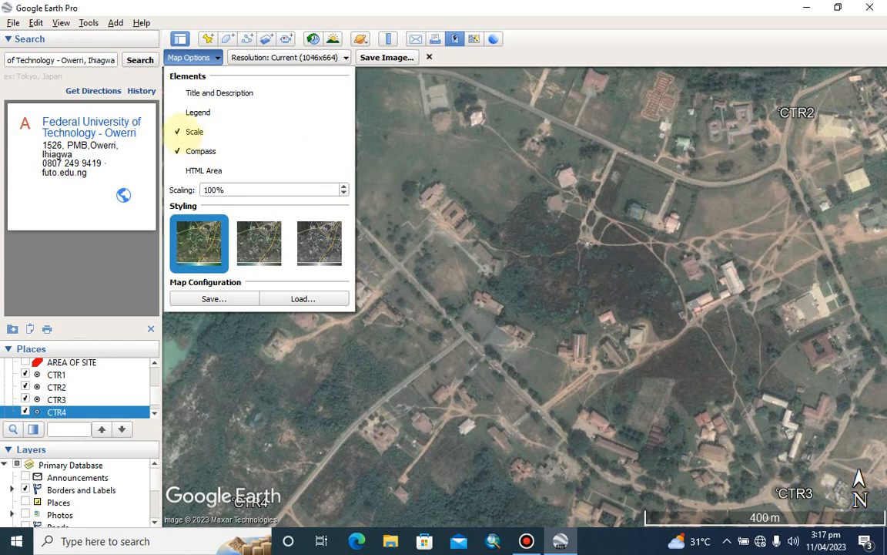
left_click(177, 132)
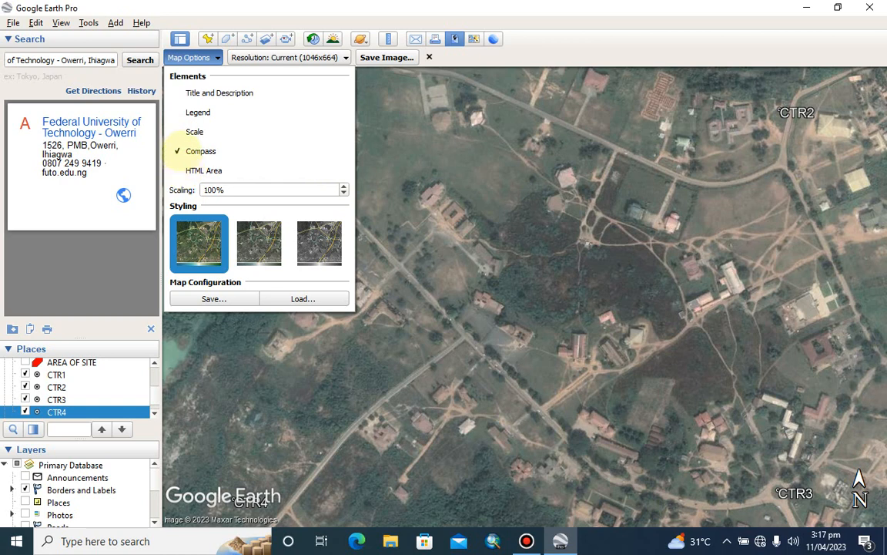
left_click(177, 151)
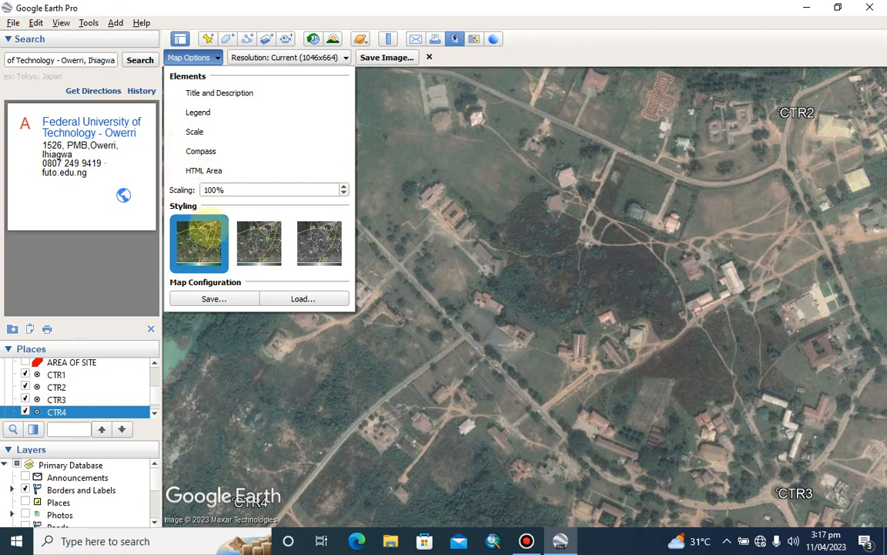
left_click(215, 299)
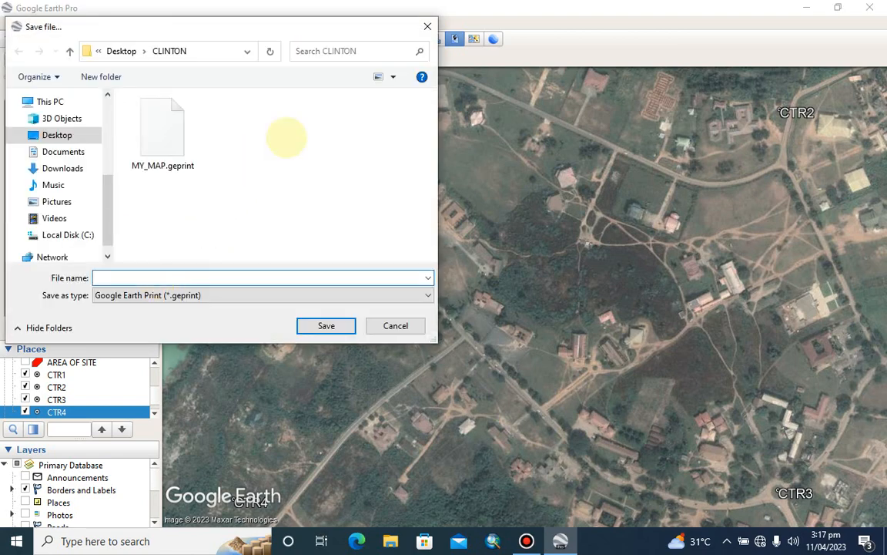
left_click(426, 25)
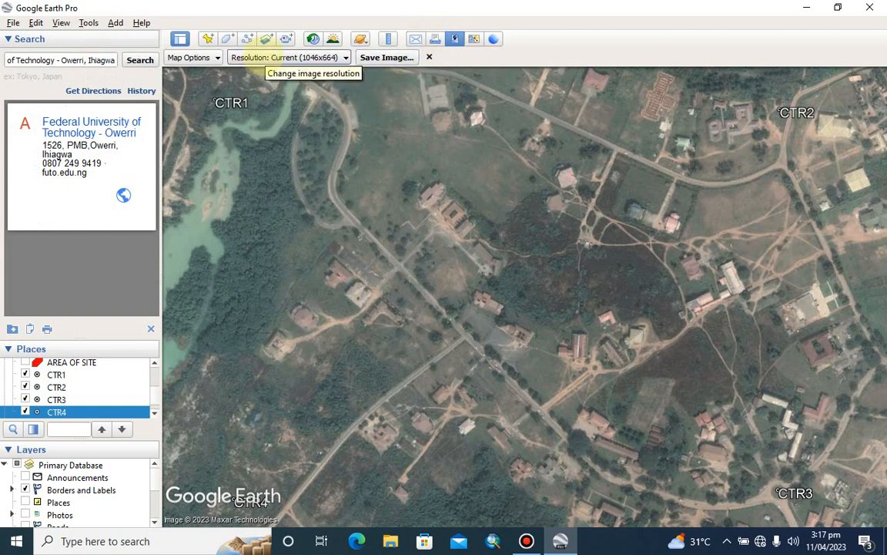
Set the image resolution to Maximum (8192x5200) and choose the STUDY MAP folder on the desktop as the save location
left_click(283, 57)
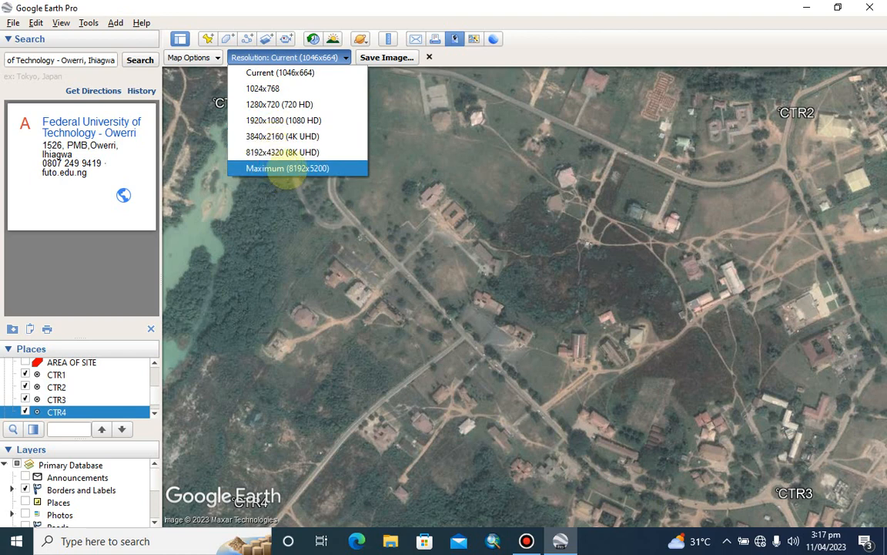
left_click(286, 170)
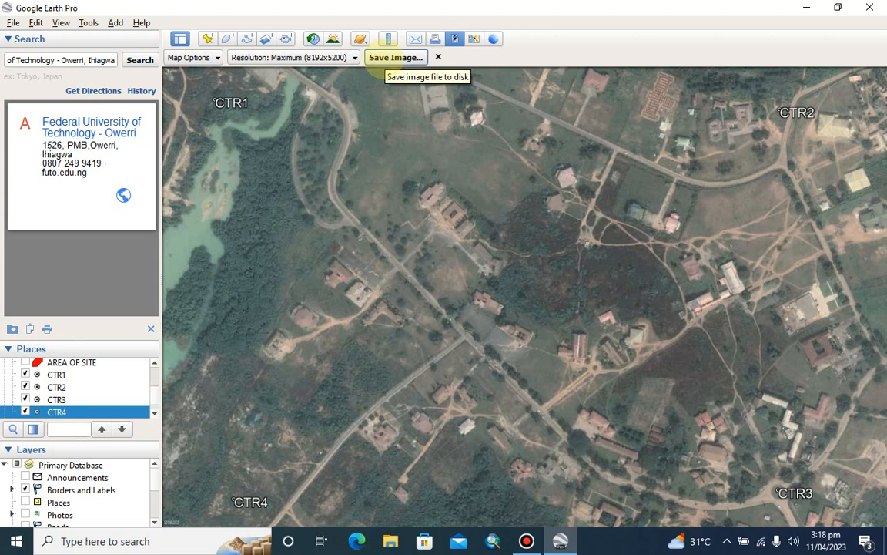
left_click(389, 62)
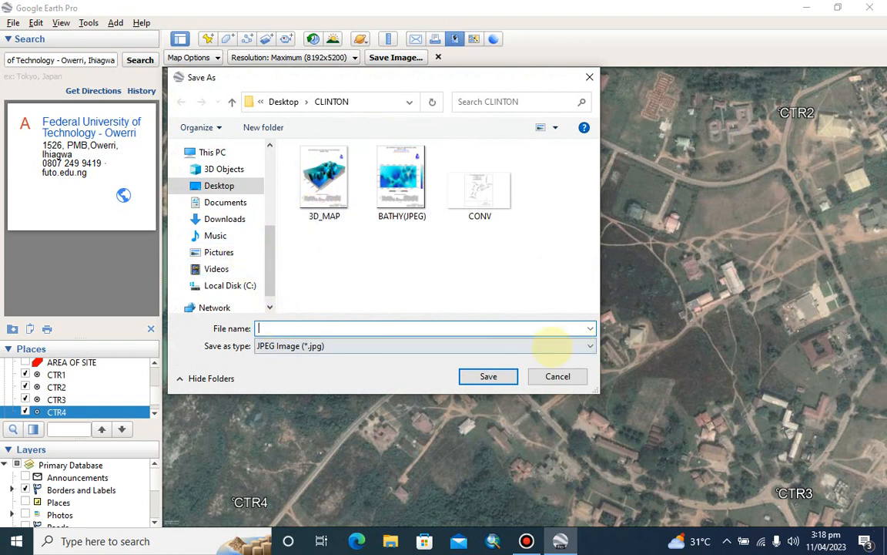
scroll(217, 212, "down", 1)
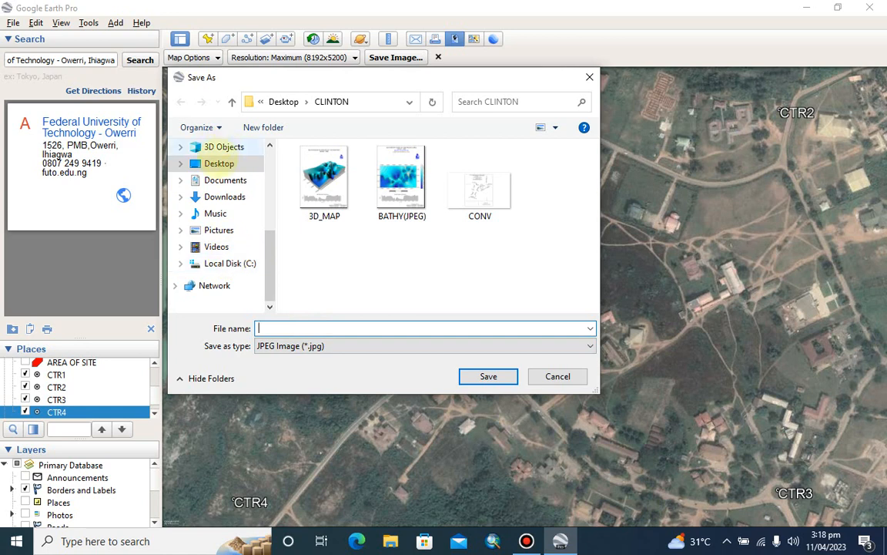
left_click(214, 164)
left_click(347, 213)
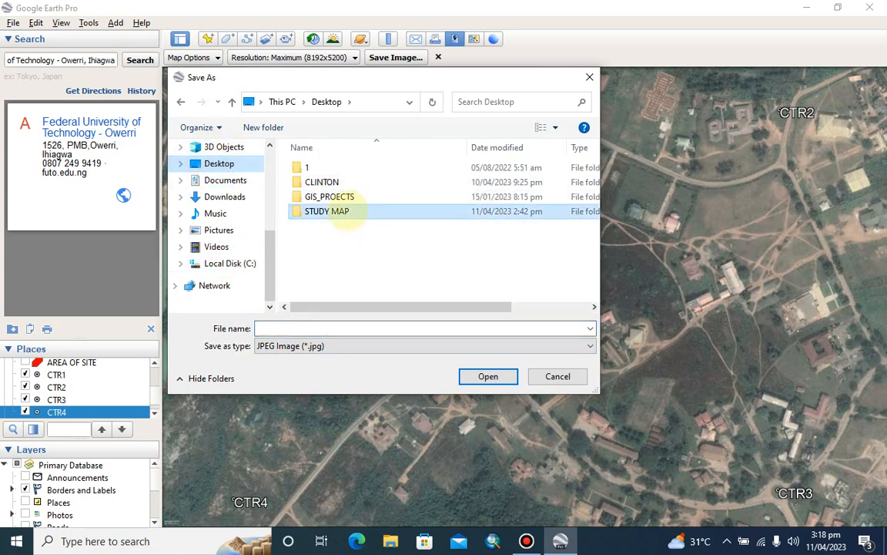
double_click(332, 211)
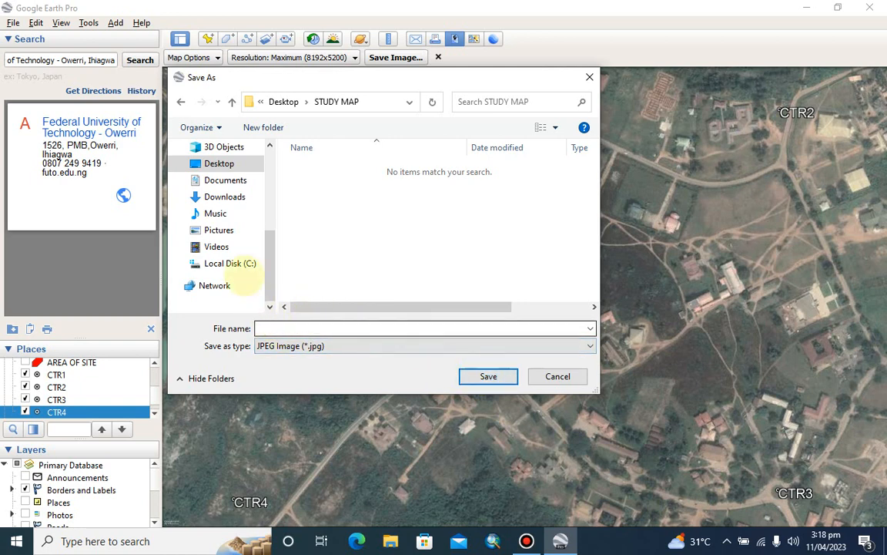
left_click(231, 101)
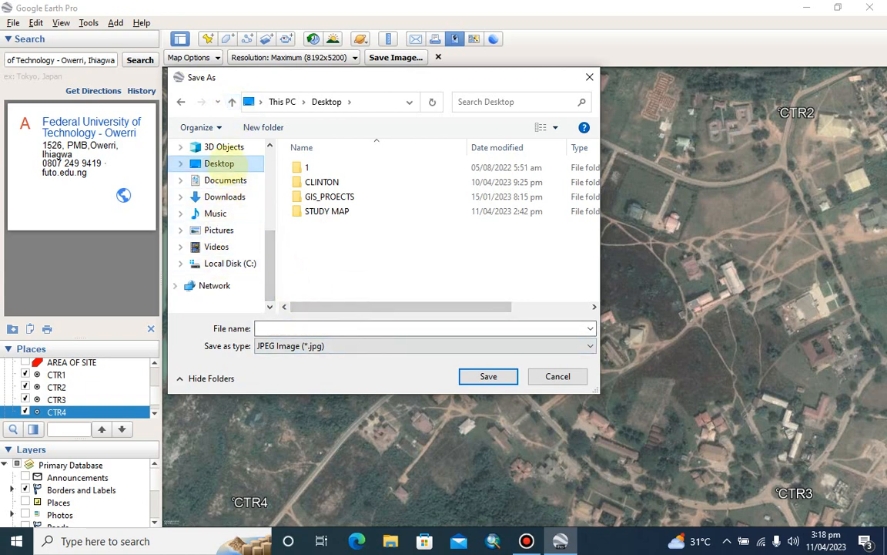
left_click(323, 213)
double_click(327, 211)
left_click(269, 327)
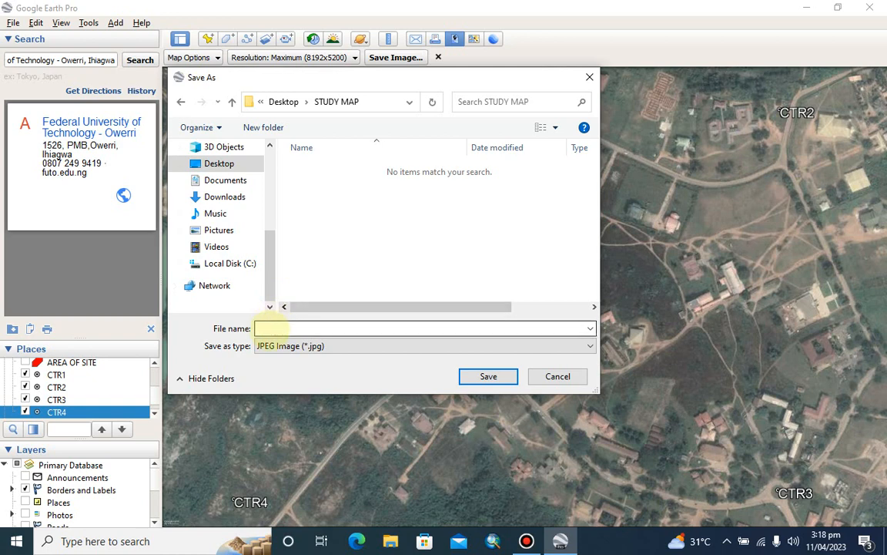
Name the JPEG image ARIAL_IMG and save it
type("AR")
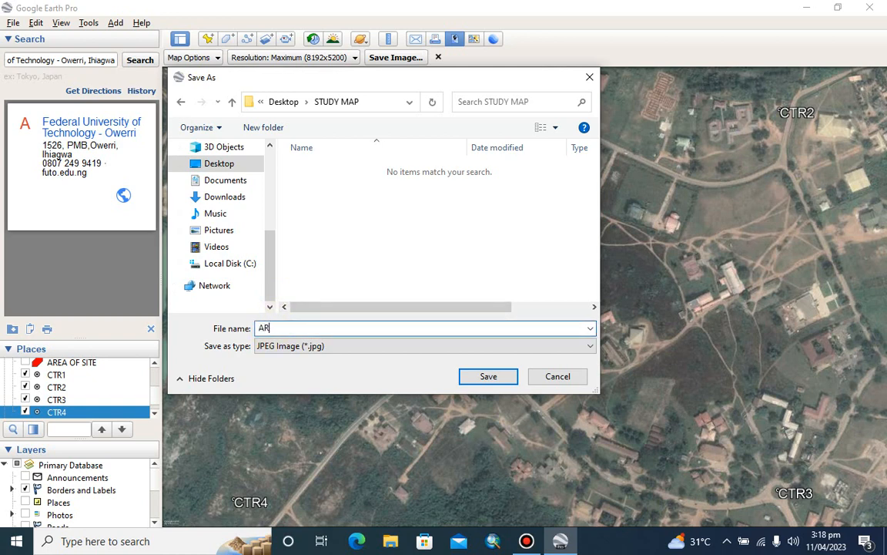
type("IAL_UIMG")
key("BackSpace")
key("BackSpace")
key("BackSpace")
key("BackSpace")
type("IMG")
left_click(488, 376)
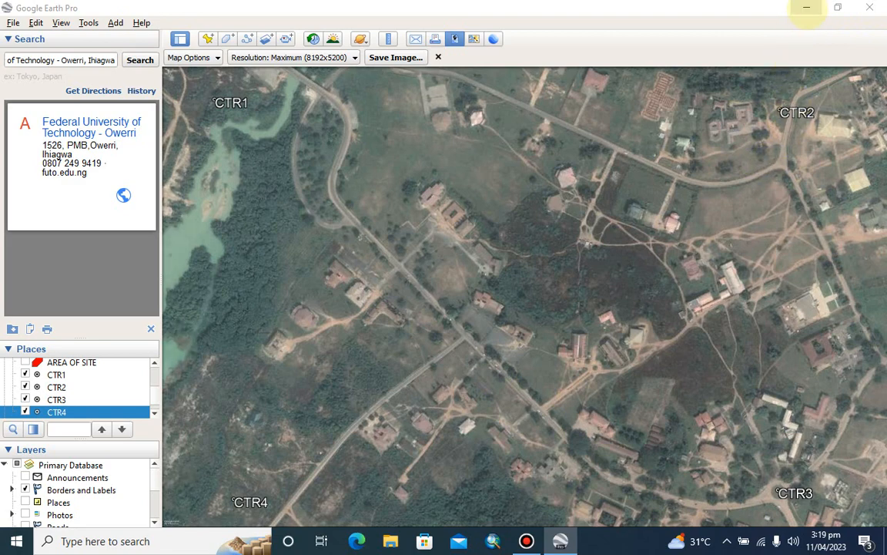
Switch to ArcMap and start with a blank untitled map instead of a recent one
left_click(807, 9)
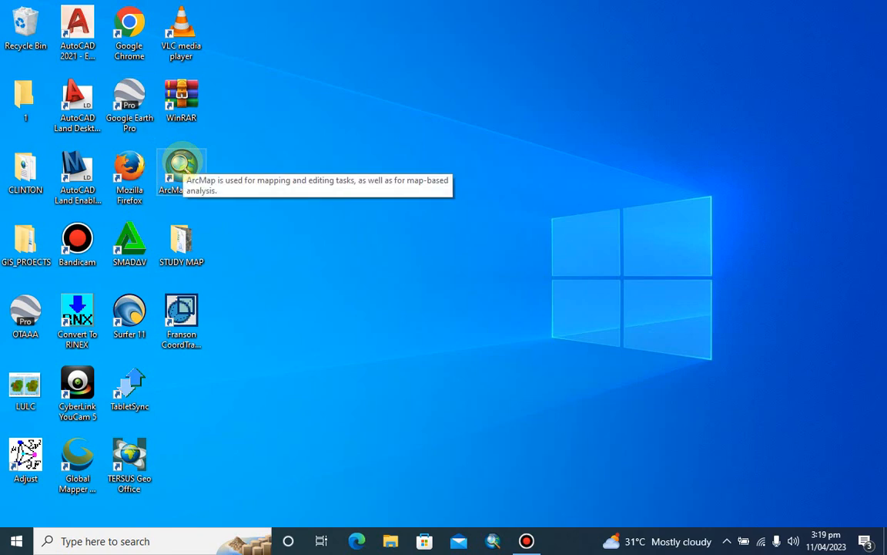
left_click(180, 163)
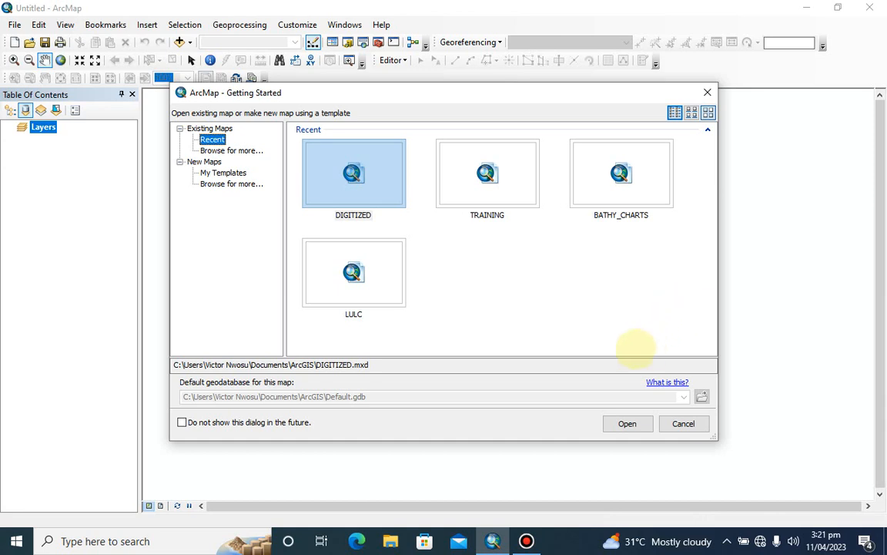
left_click(707, 92)
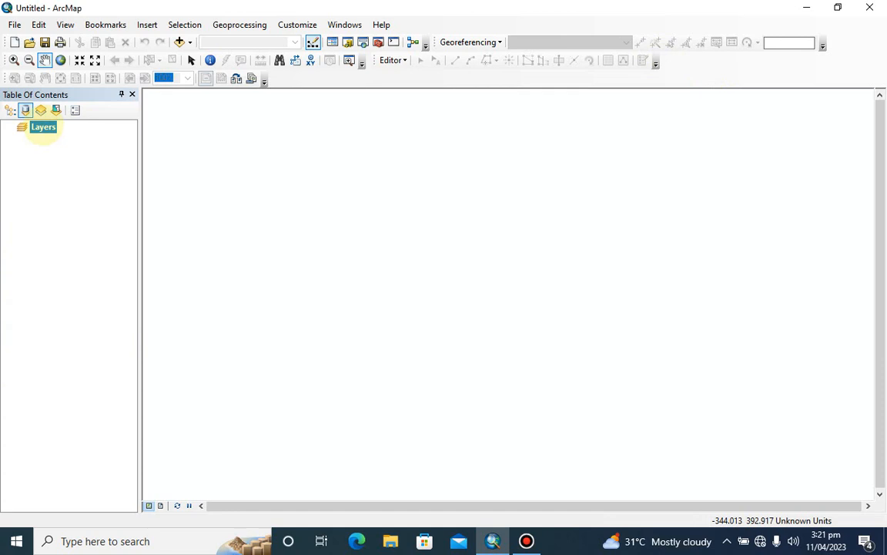
Open the coordinate system settings of the Layers data frame
right_click(43, 127)
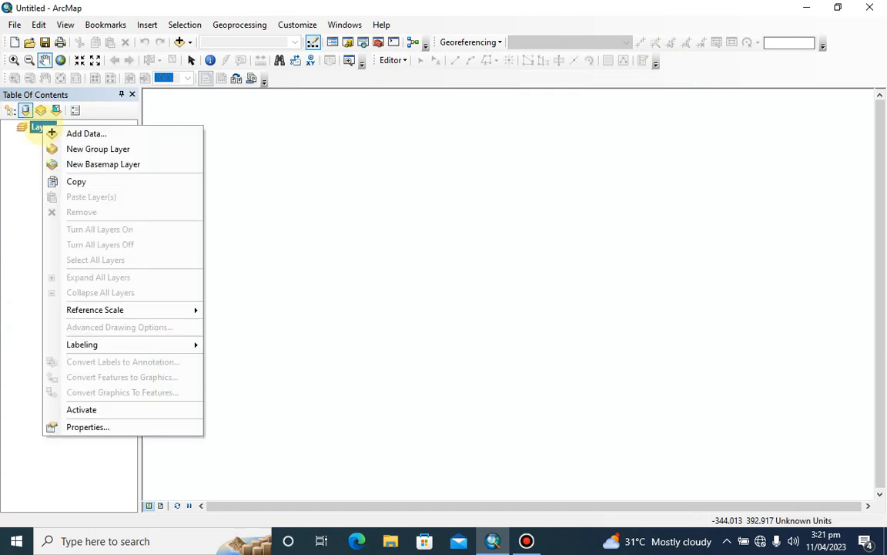
left_click(87, 426)
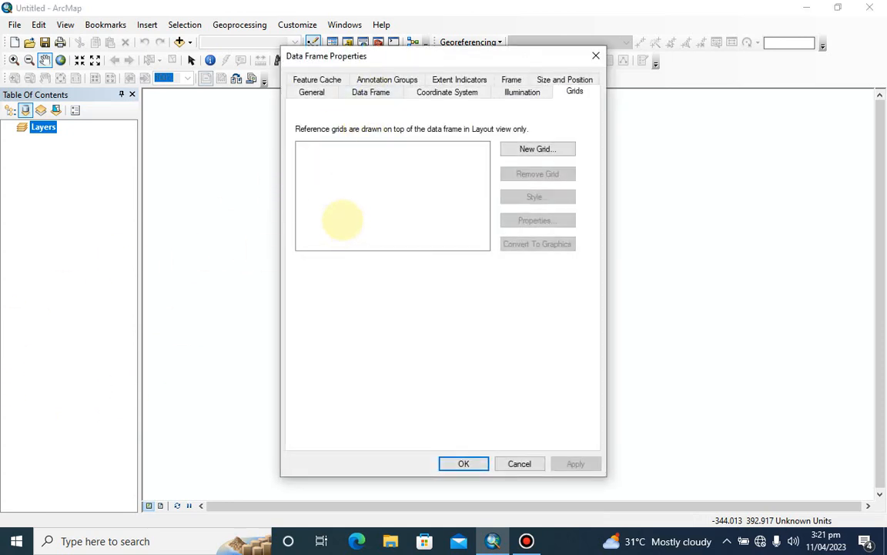
left_click(453, 89)
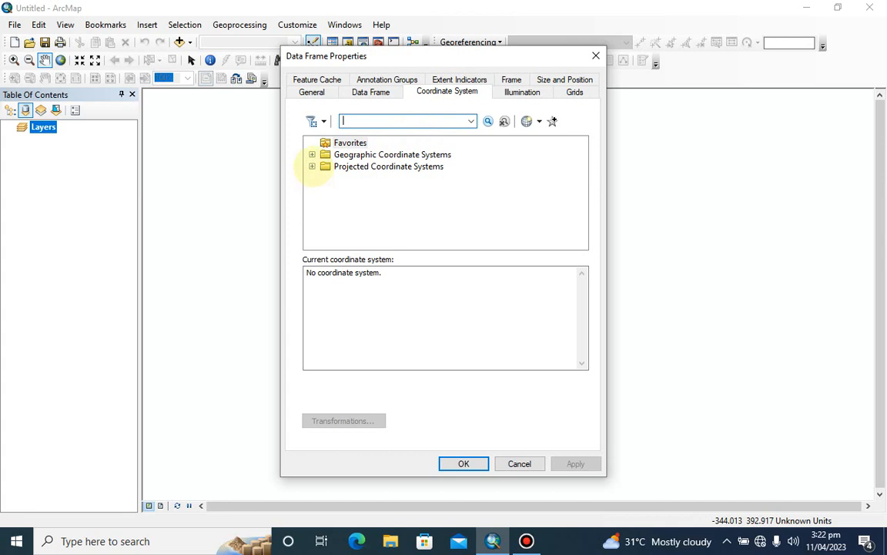
Set the data frame's projected coordinate system to WGS 1984 UTM Zone 32N from the Northern Hemisphere group and apply it
left_click(311, 167)
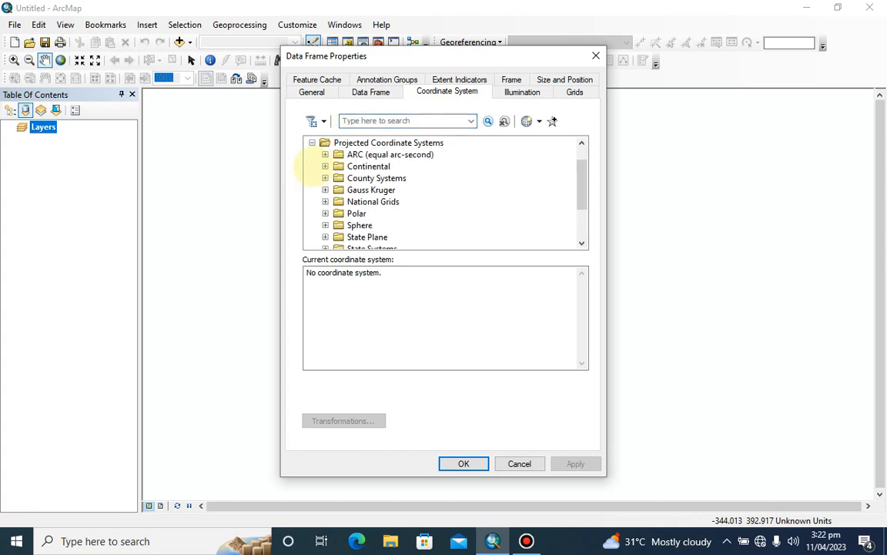
scroll(324, 189, "down", 2)
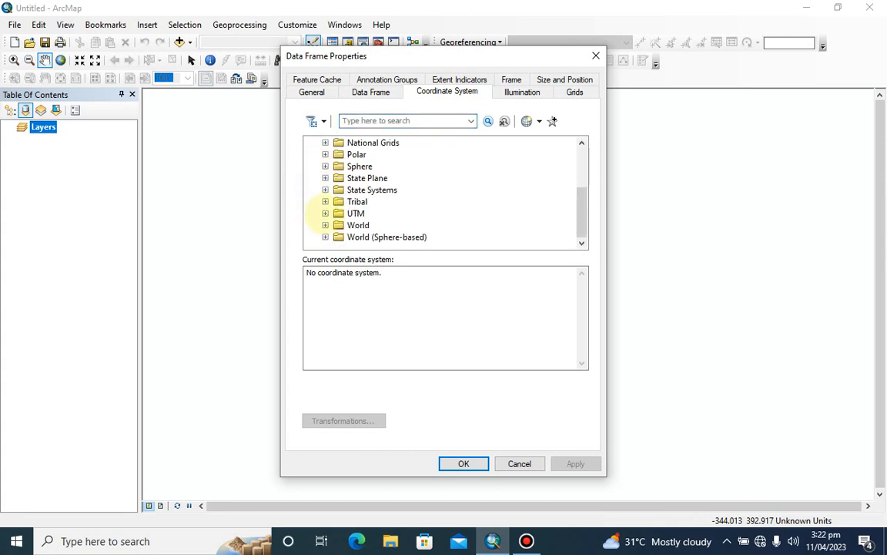
left_click(325, 213)
scroll(328, 206, "down", 3)
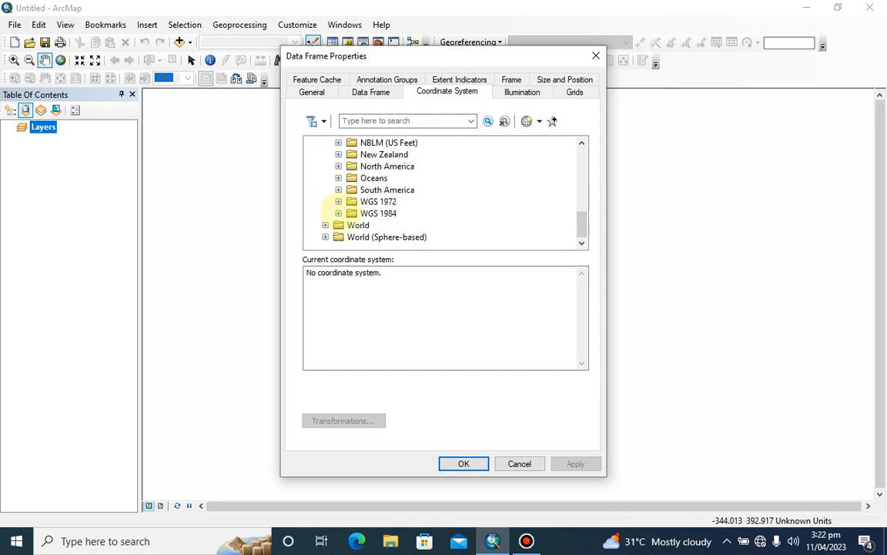
left_click(338, 213)
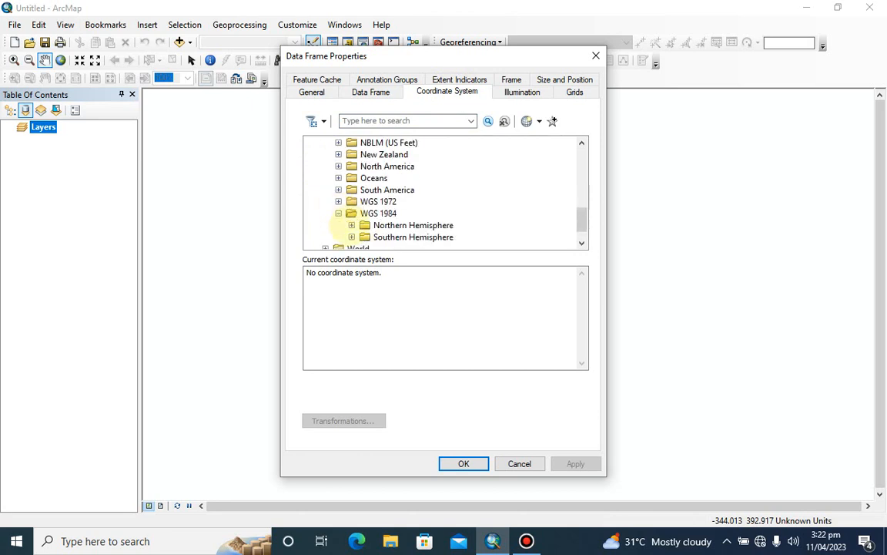
left_click(352, 225)
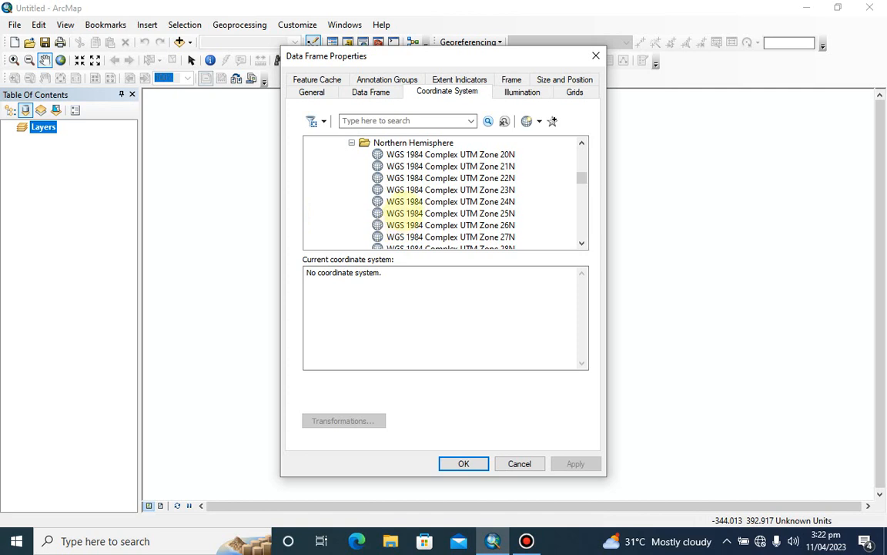
scroll(406, 208, "down", 5)
scroll(445, 193, "down", 10)
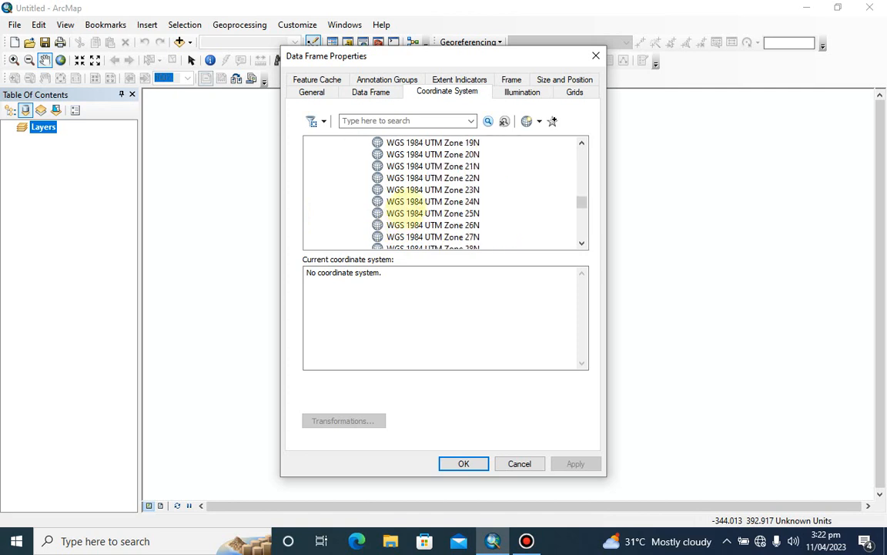
scroll(445, 193, "down", 2)
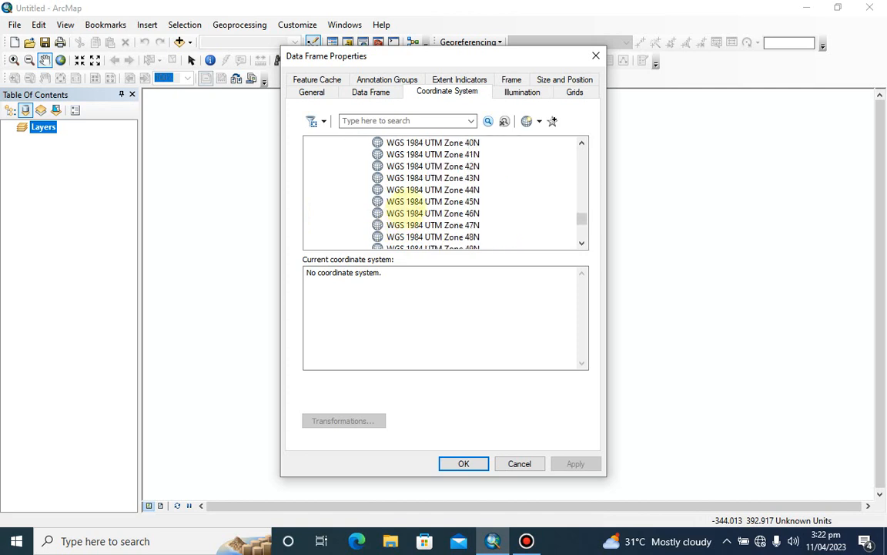
scroll(406, 213, "down", 1)
scroll(406, 213, "up", 1)
scroll(405, 206, "up", 4)
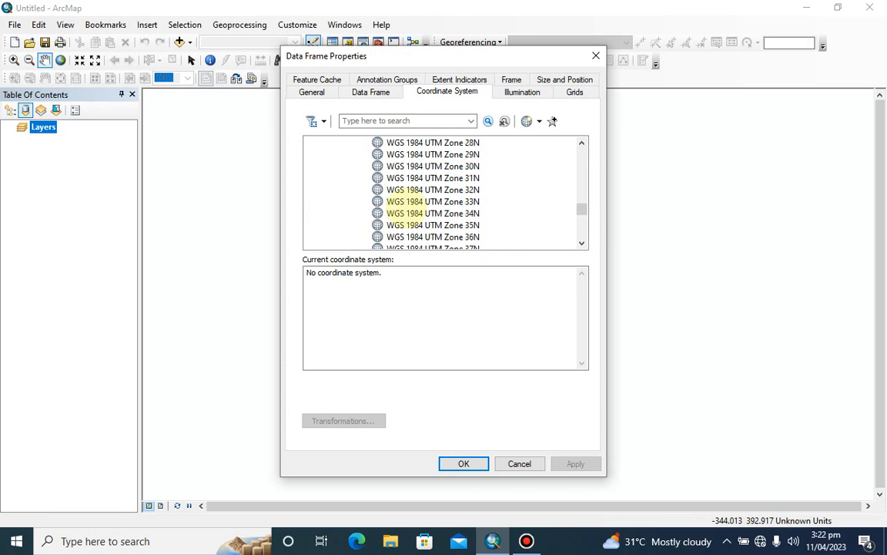
left_click(433, 190)
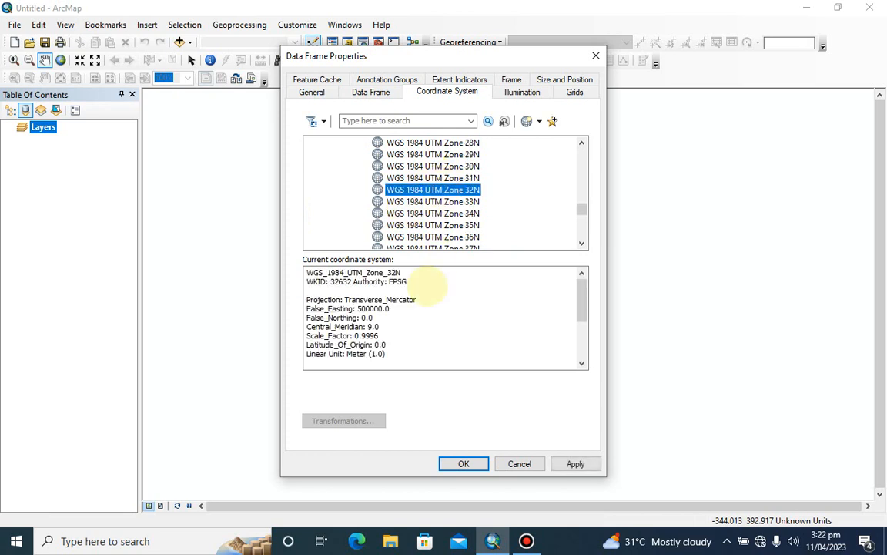
left_click(575, 462)
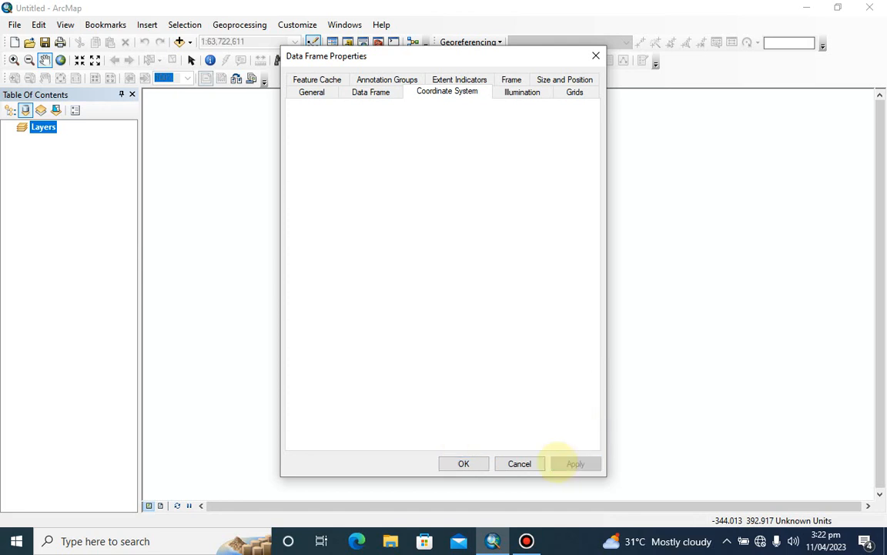
left_click(463, 463)
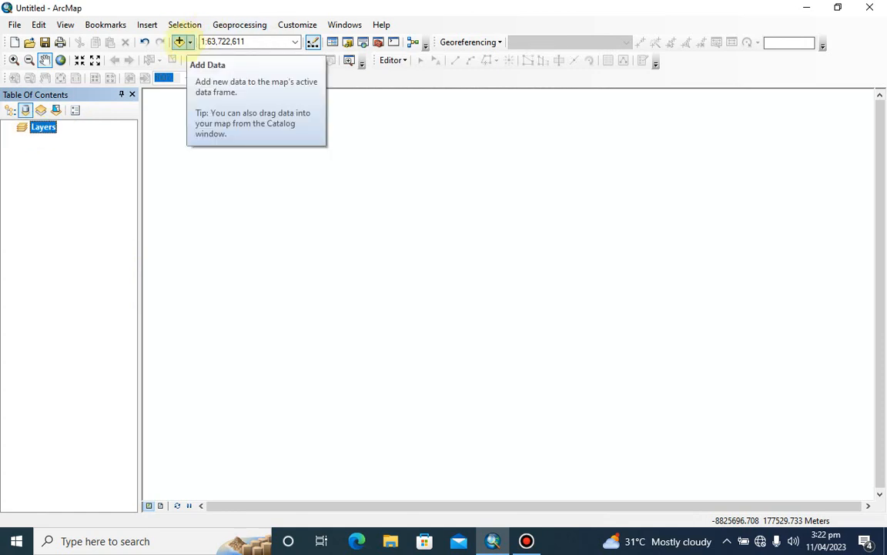
Add the ARIAL_IMG.jpg image from the STUDY MAP folder to the map, accepting the missing spatial reference
left_click(179, 41)
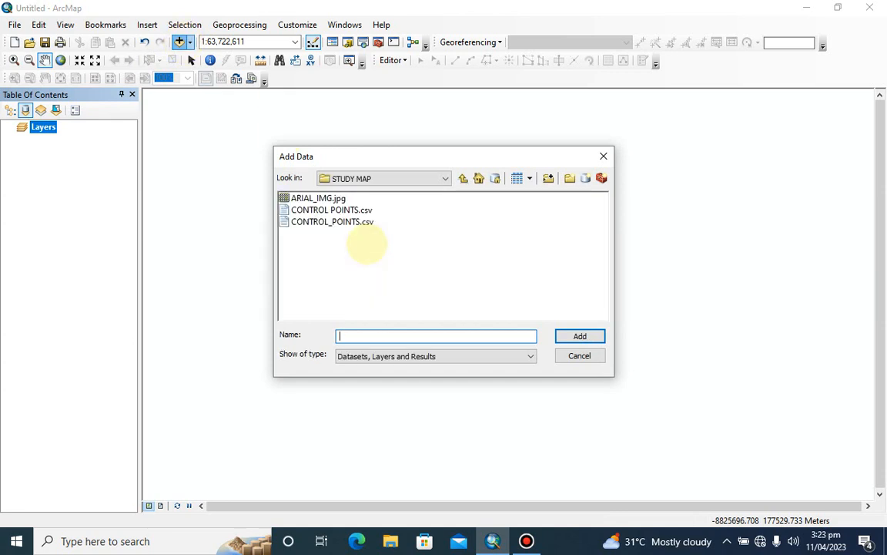
left_click(314, 198)
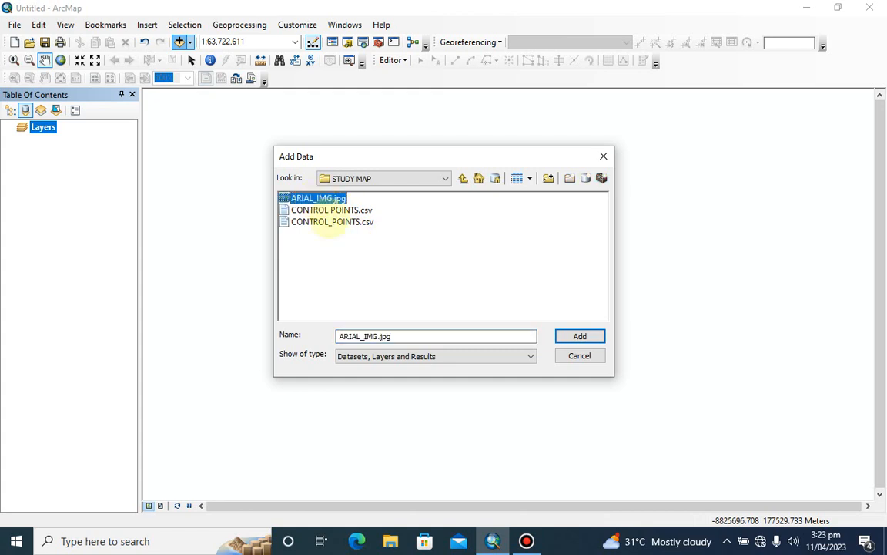
left_click(580, 336)
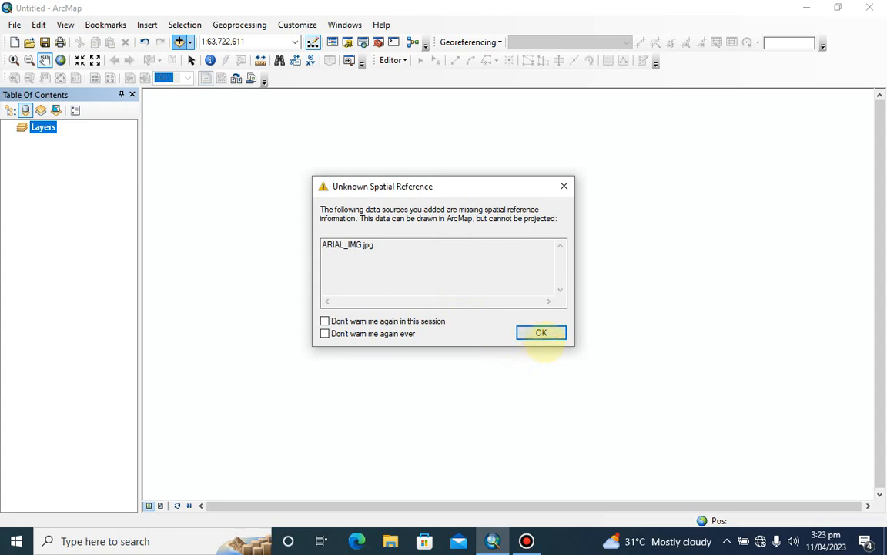
left_click(542, 333)
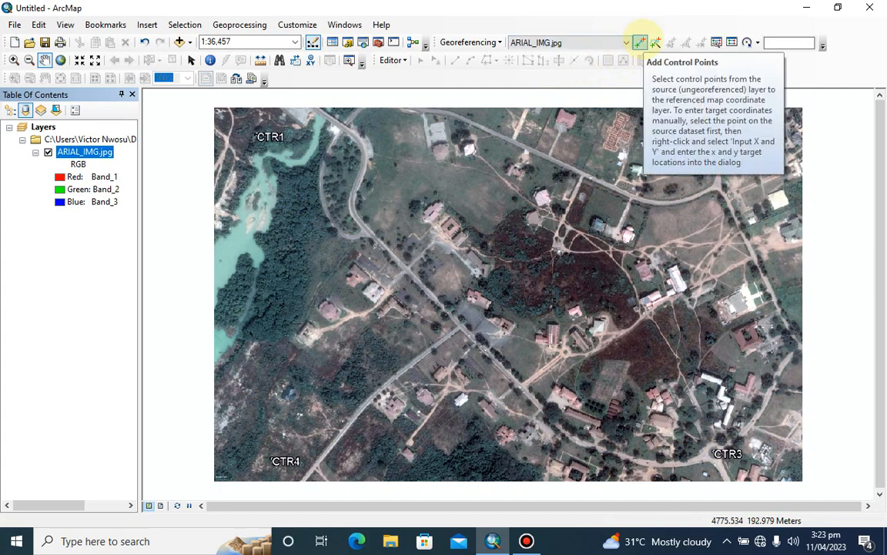
Start adding georeferencing control points and place the first one at the centre of the CTR1 marker
left_click(640, 42)
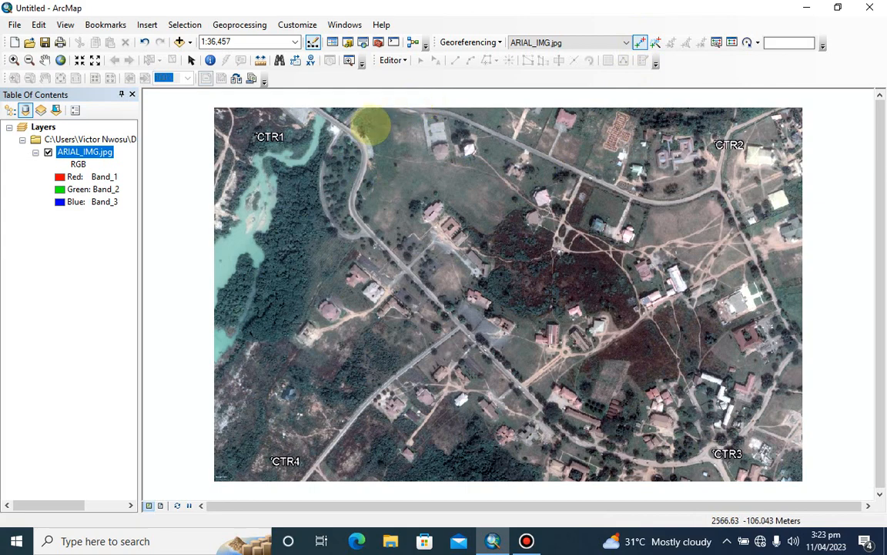
scroll(257, 137, "up", 3)
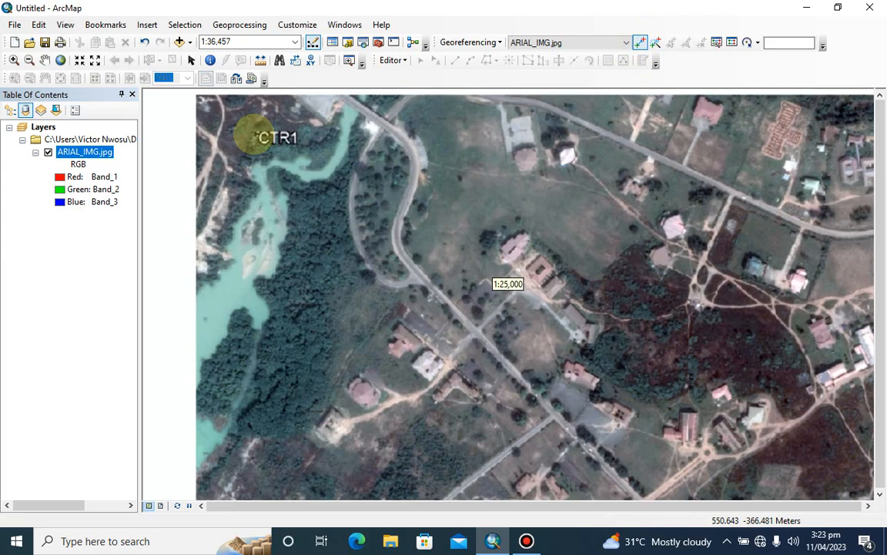
scroll(256, 137, "up", 1)
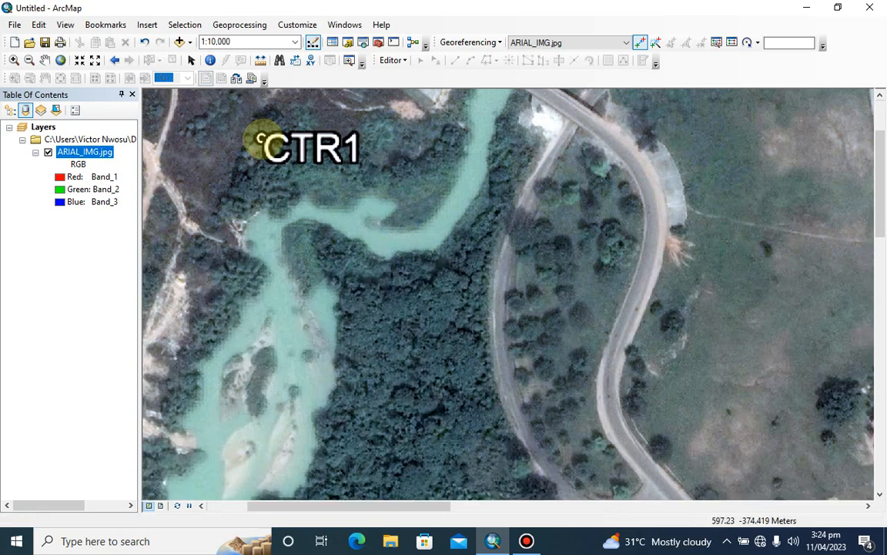
left_click(261, 138)
Assign the CTR1 control point the target coordinates X 277004.83 and Y 596031.78
right_click(261, 139)
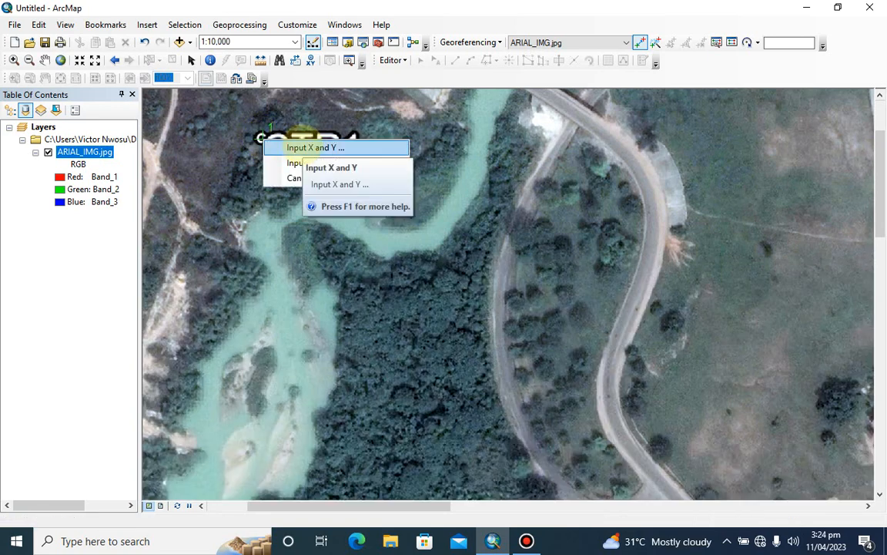
left_click(302, 146)
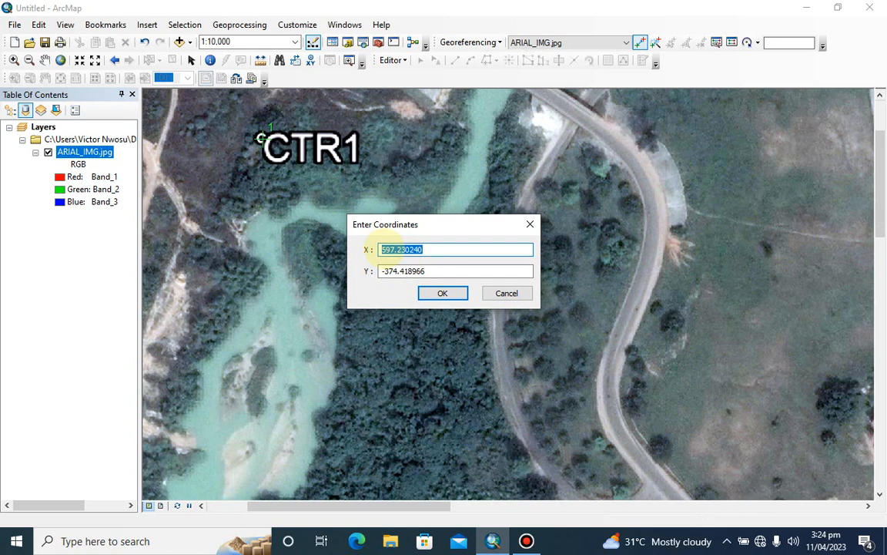
type("277")
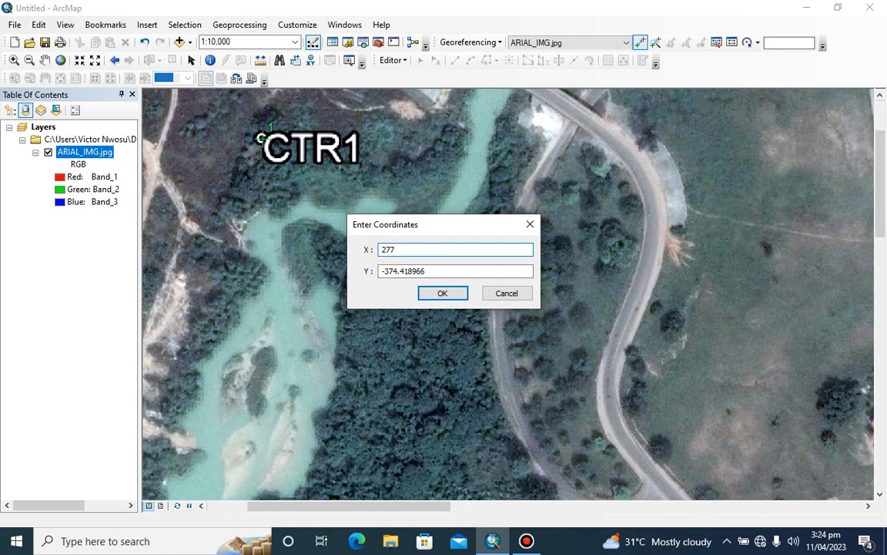
type("004.83")
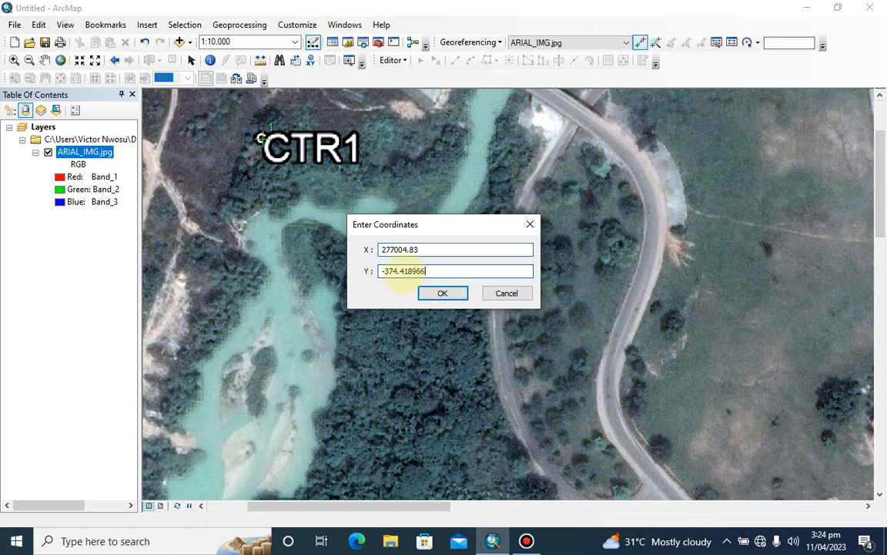
double_click(385, 272)
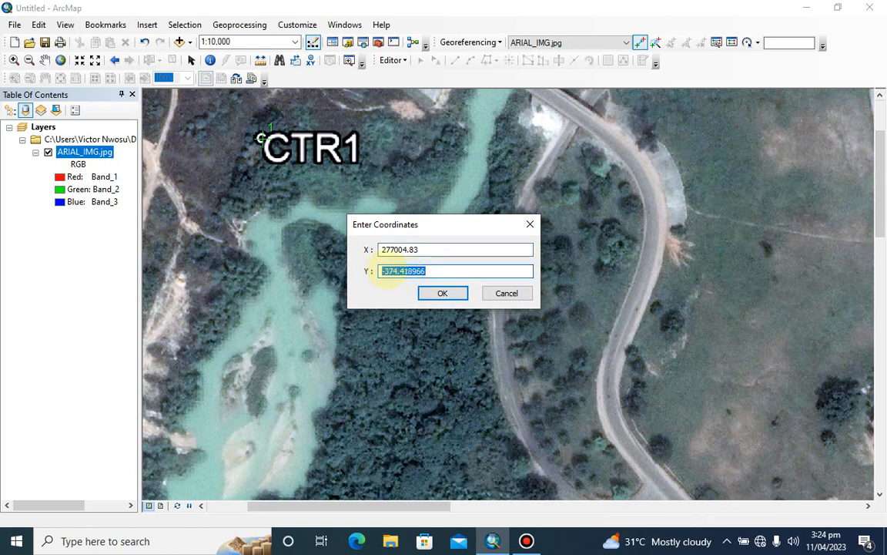
type("59")
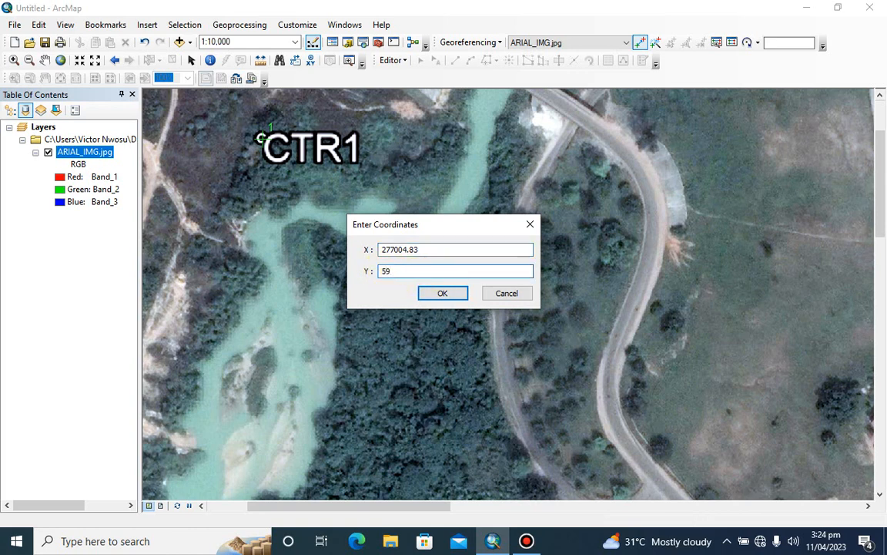
type("6031.78")
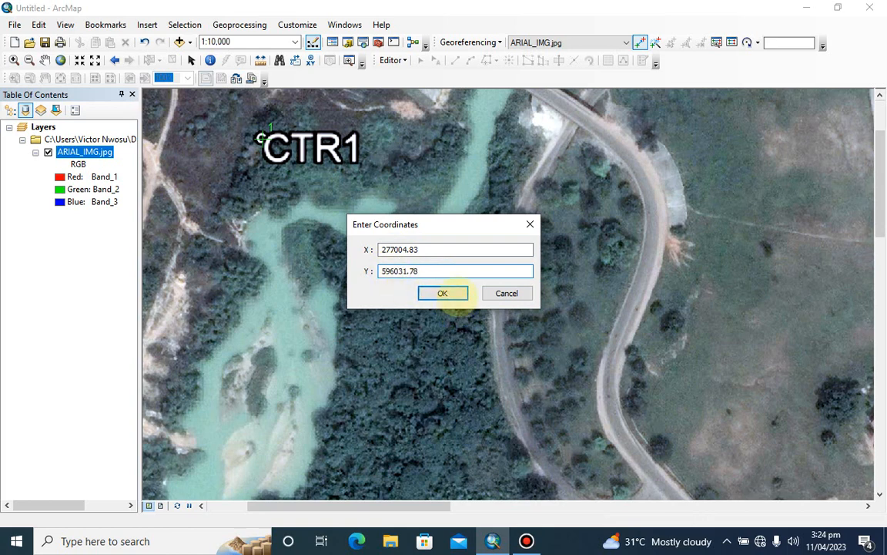
left_click(443, 293)
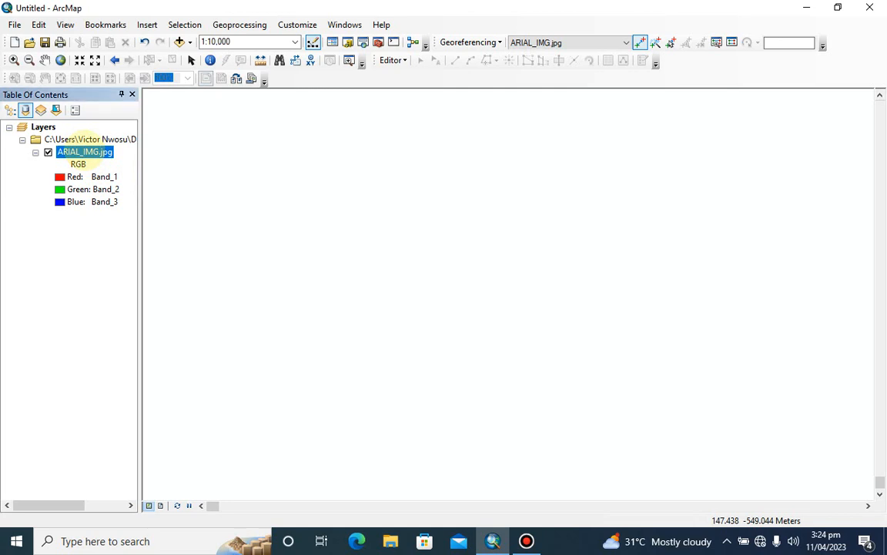
Return to the full extent of the ARIAL_IMG.jpg layer and place the second control point on the CTR2 marker
right_click(84, 150)
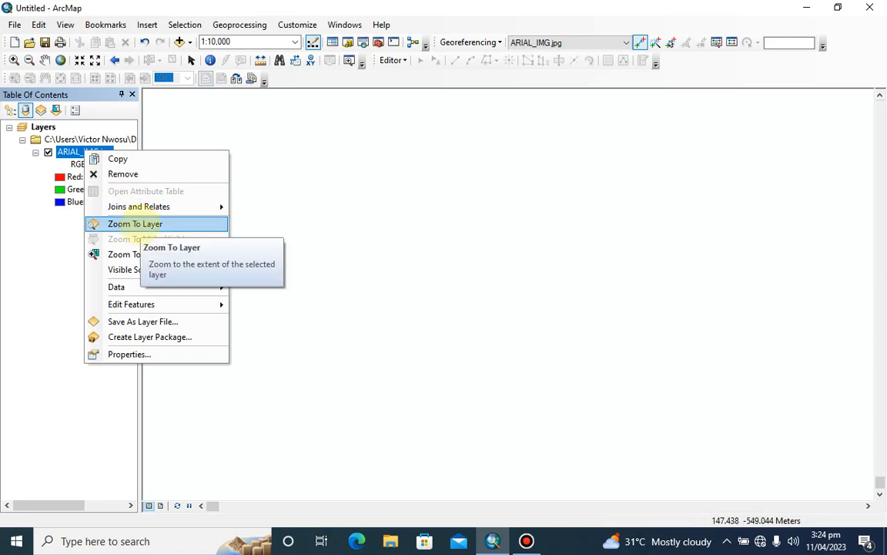
left_click(115, 223)
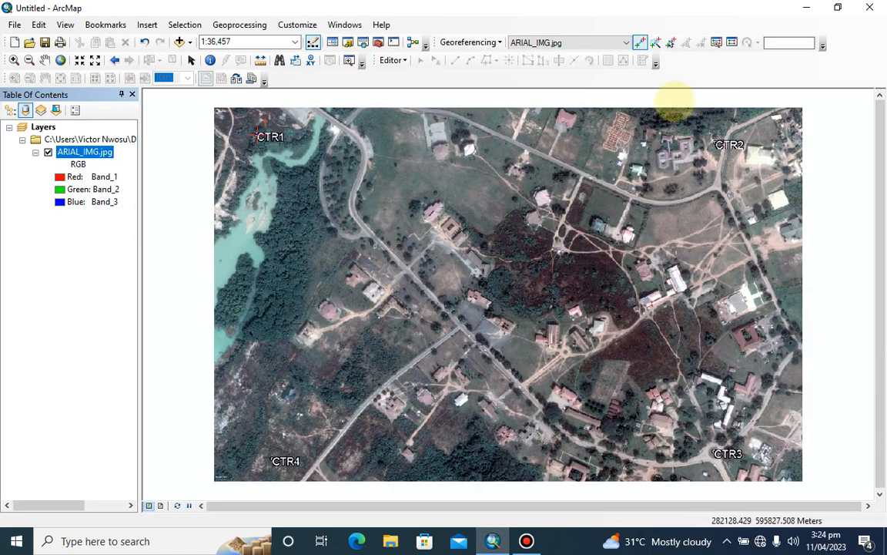
scroll(726, 142, "up", 3)
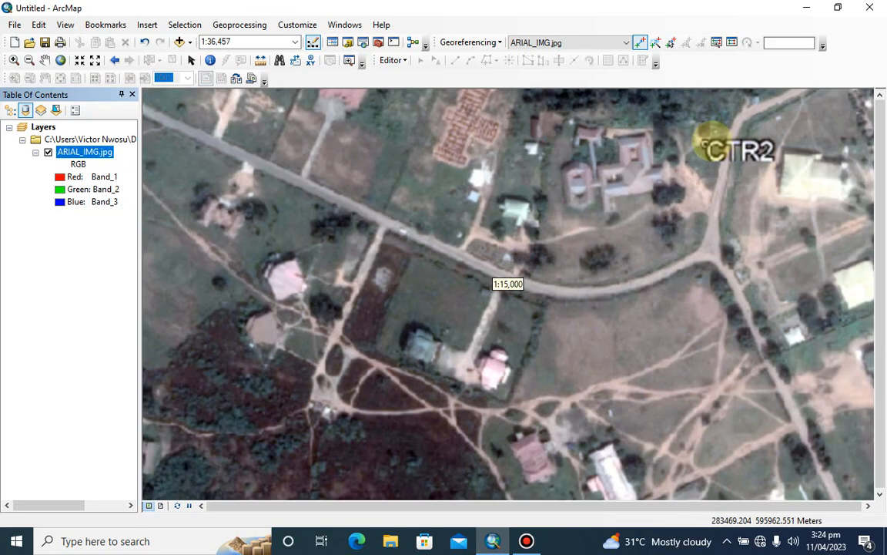
scroll(710, 142, "up", 1)
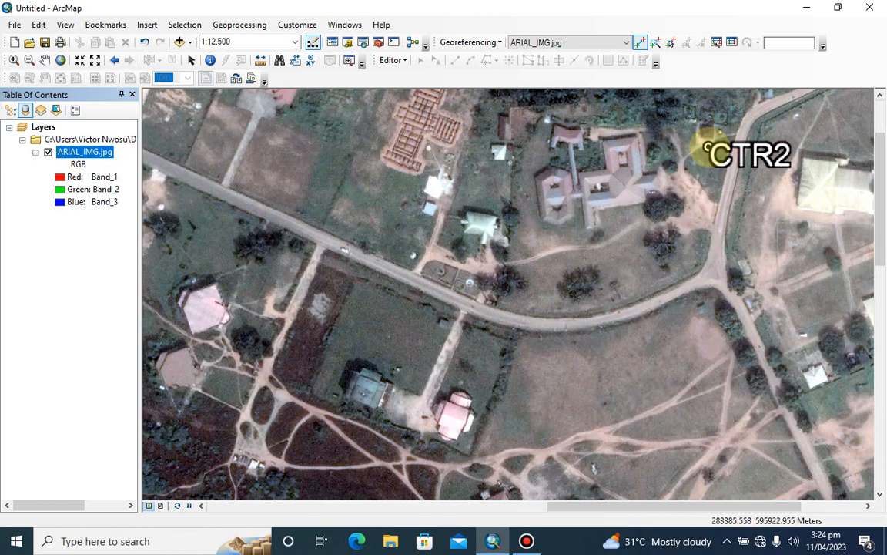
right_click(708, 146)
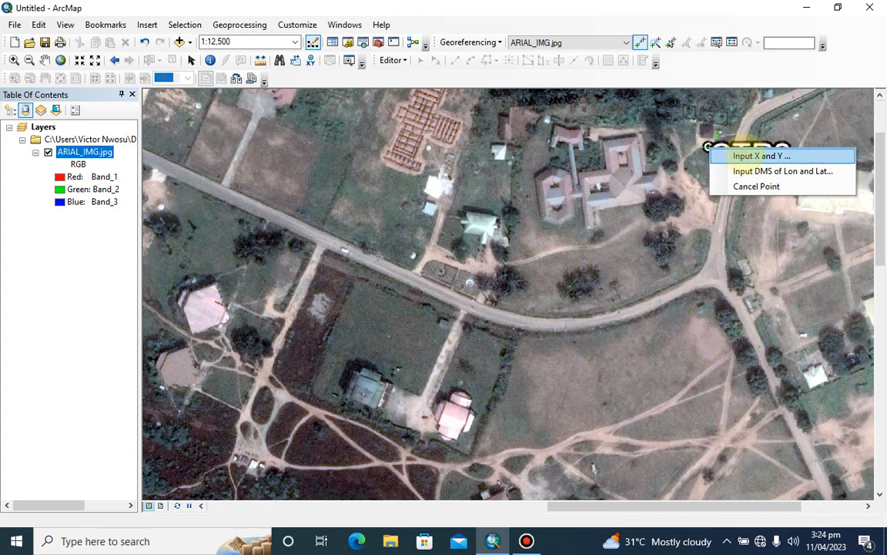
Assign the CTR2 control point the target coordinates X 277955.95 and Y 596005.82
left_click(728, 153)
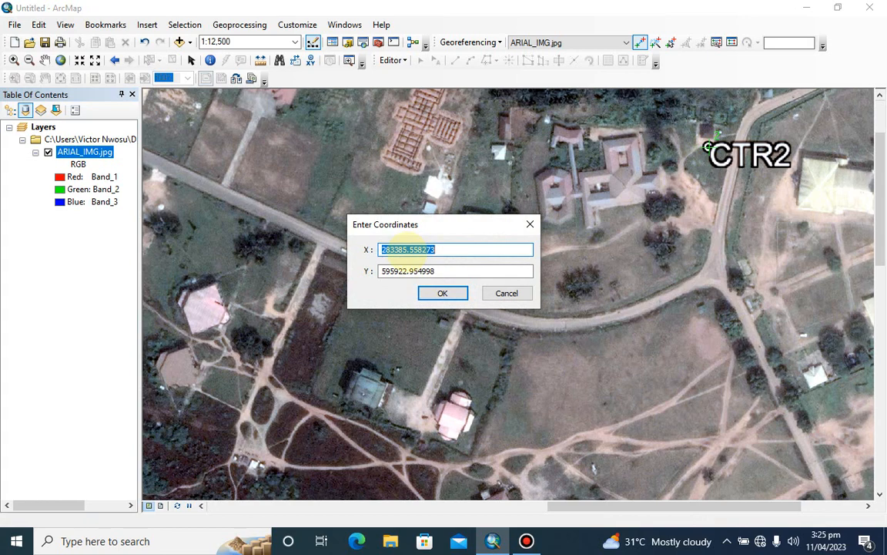
type("277")
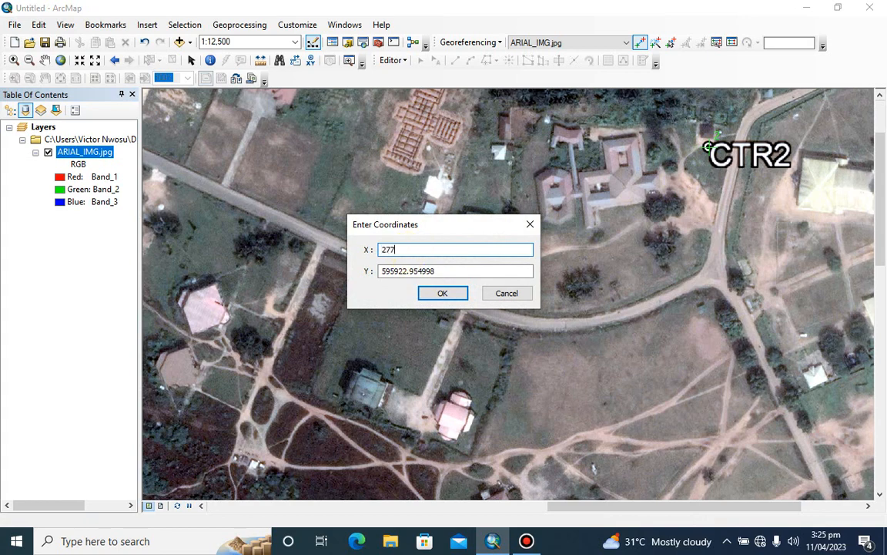
type("955.95")
left_click_drag(439, 271, 367, 275)
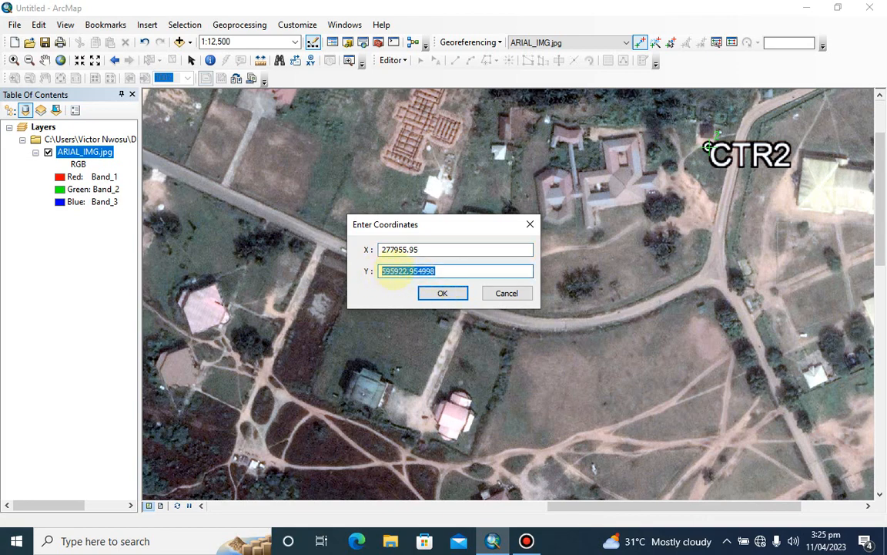
type("59")
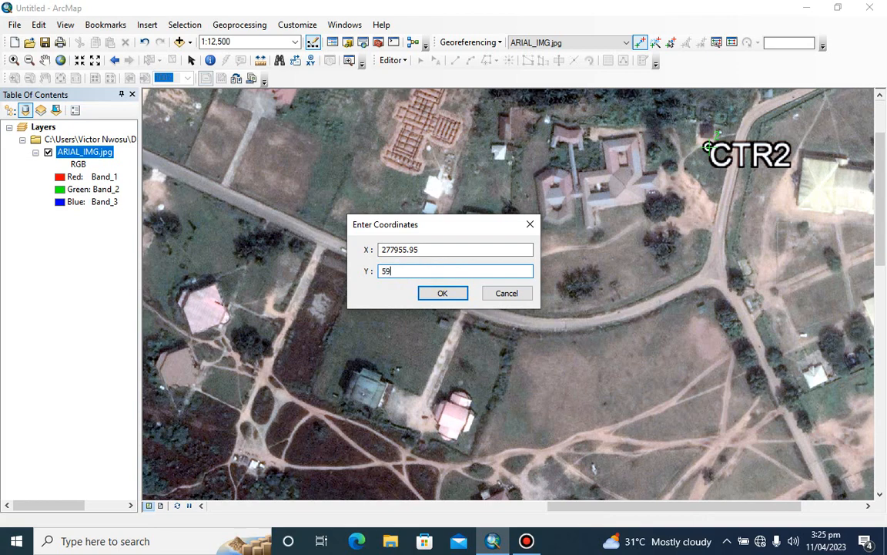
type("6005.82")
left_click(442, 292)
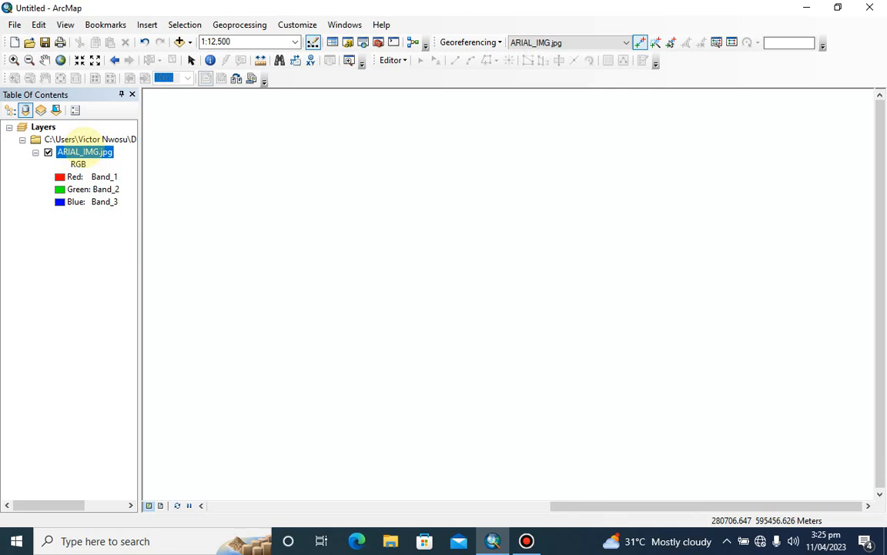
Return to the full extent of the ARIAL_IMG.jpg layer and place the third control point on the CTR3 marker
right_click(85, 148)
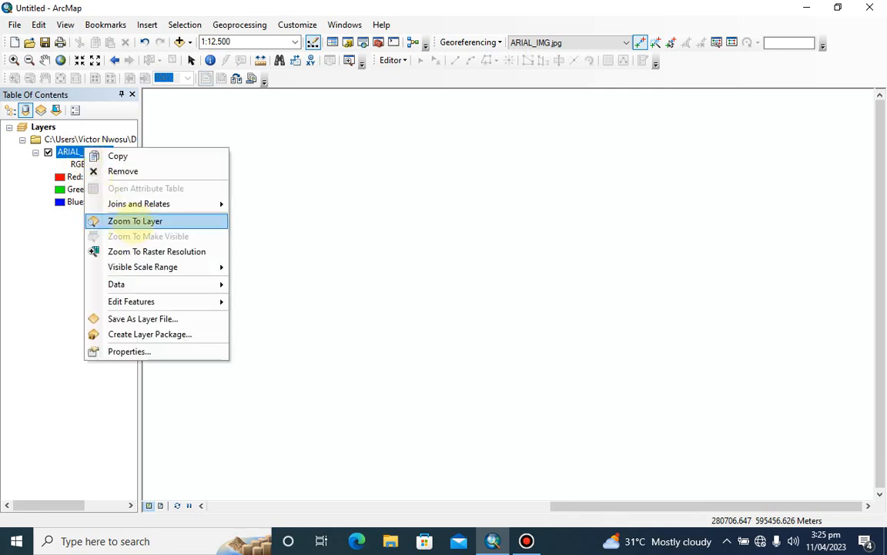
left_click(135, 221)
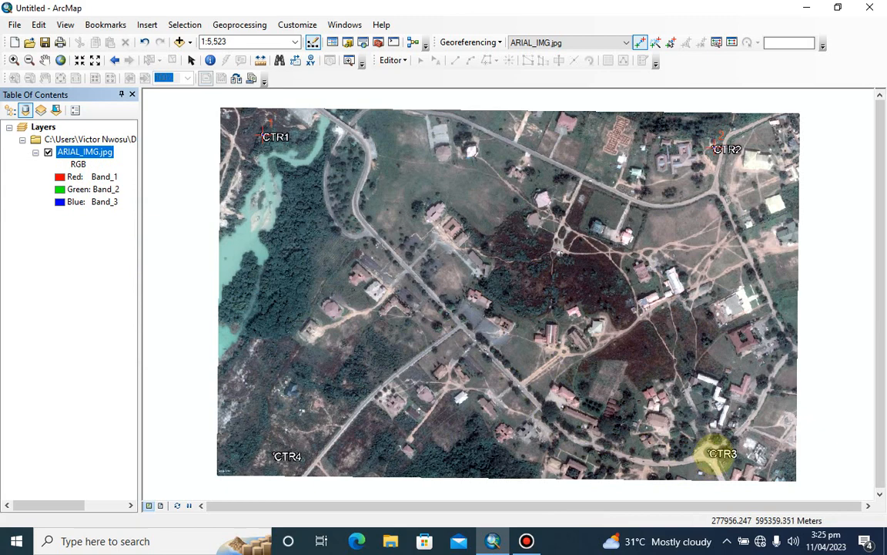
scroll(712, 452, "up", 4)
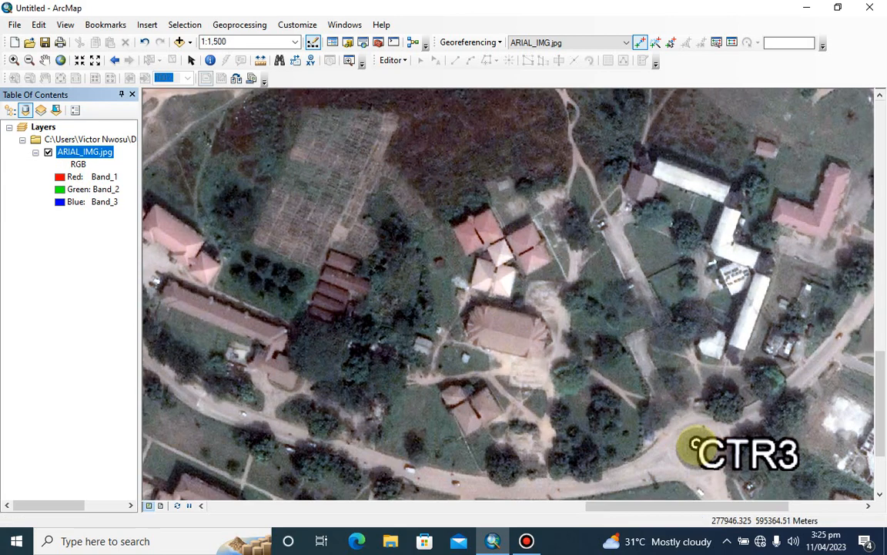
left_click(695, 445)
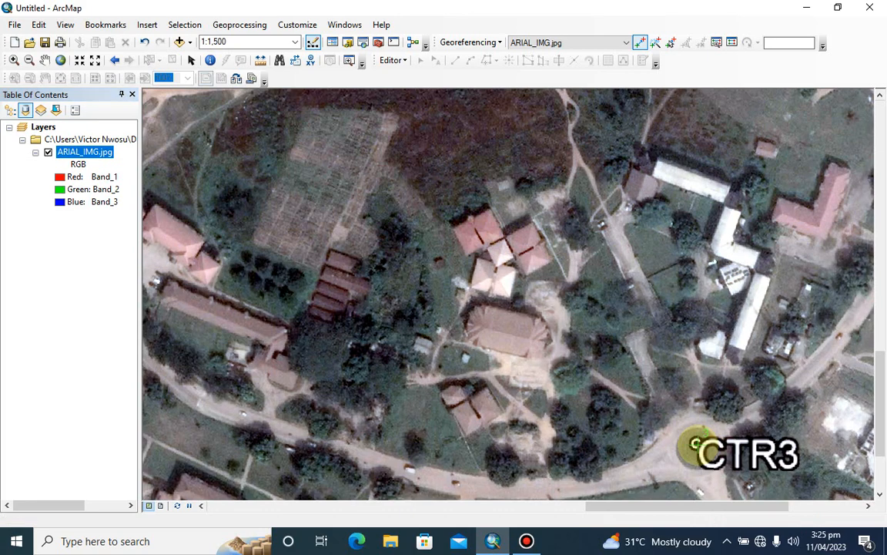
Assign the CTR3 control point the target coordinates X 277950.15 and Y 595376.66
right_click(696, 445)
left_click(732, 453)
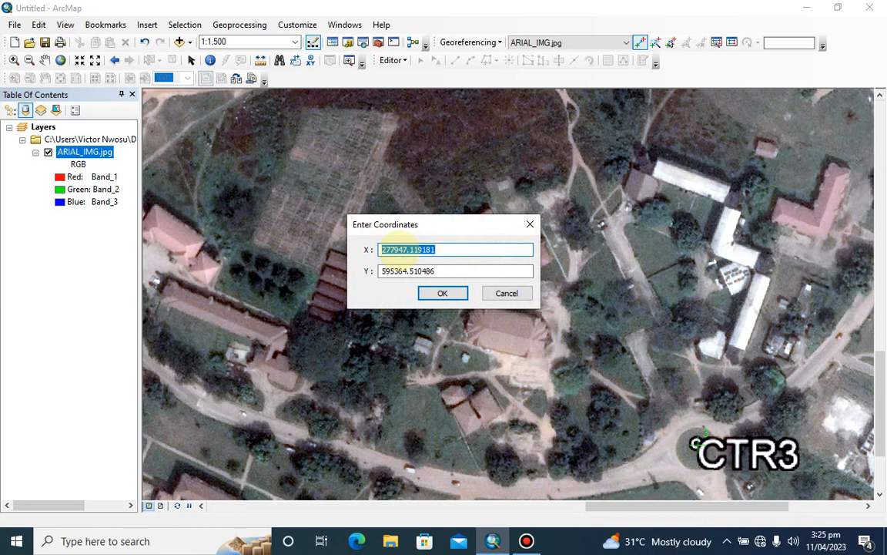
type("277")
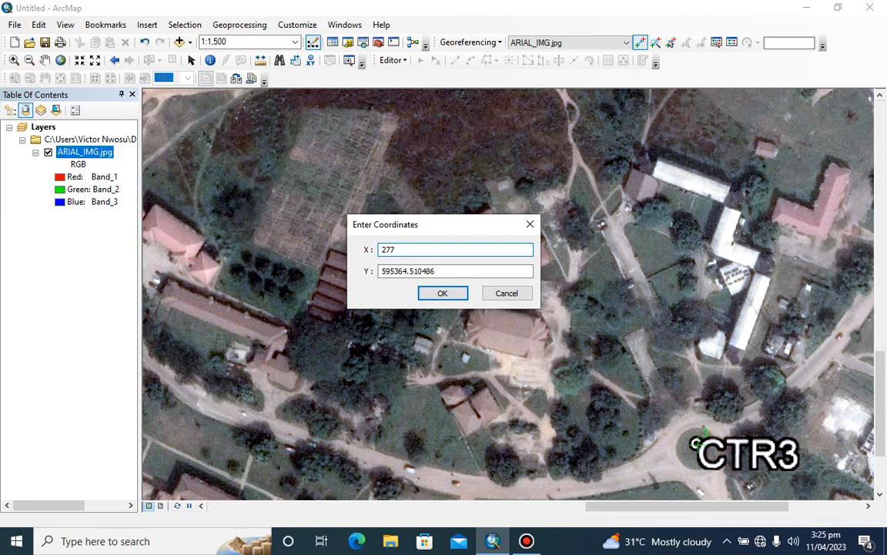
type("950.15")
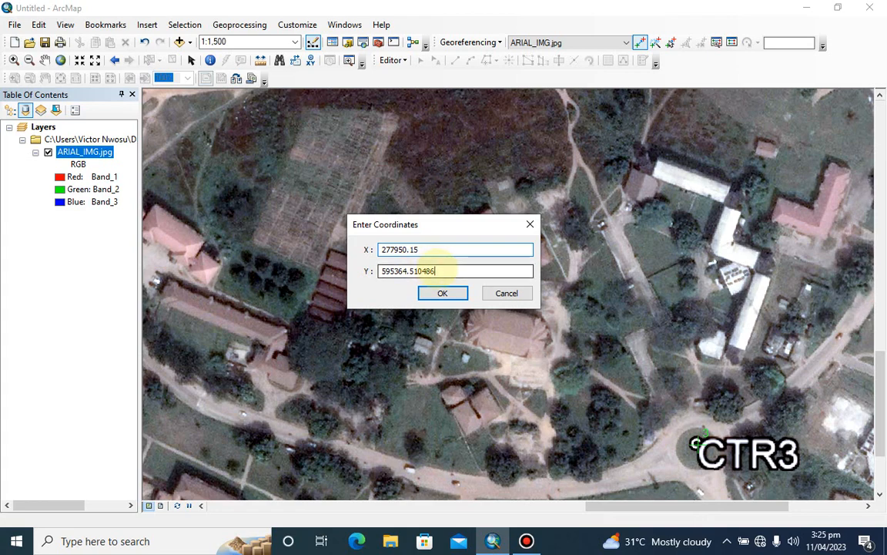
key("Tab")
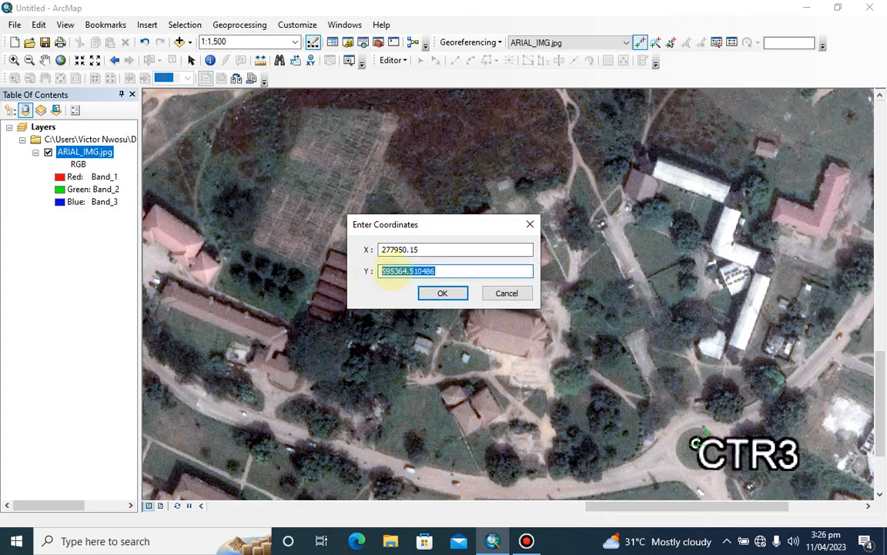
type("5")
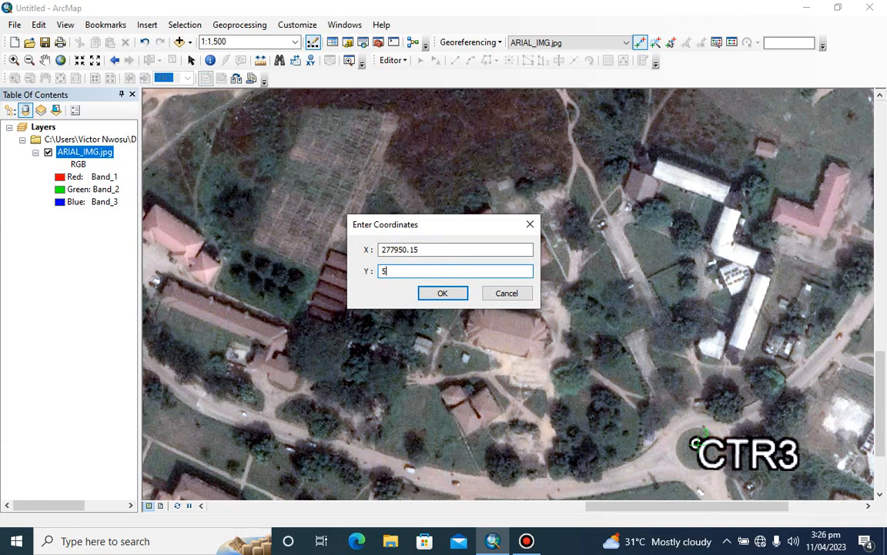
type("95376.66")
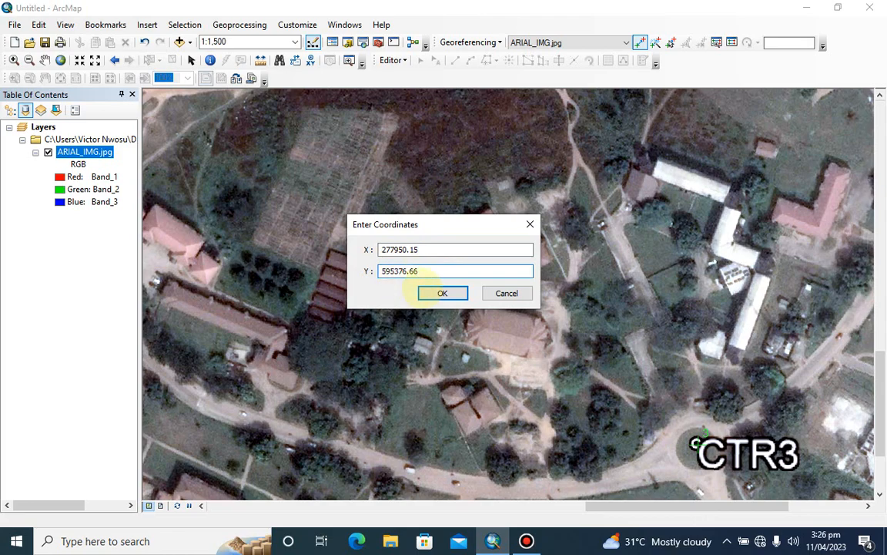
left_click(442, 292)
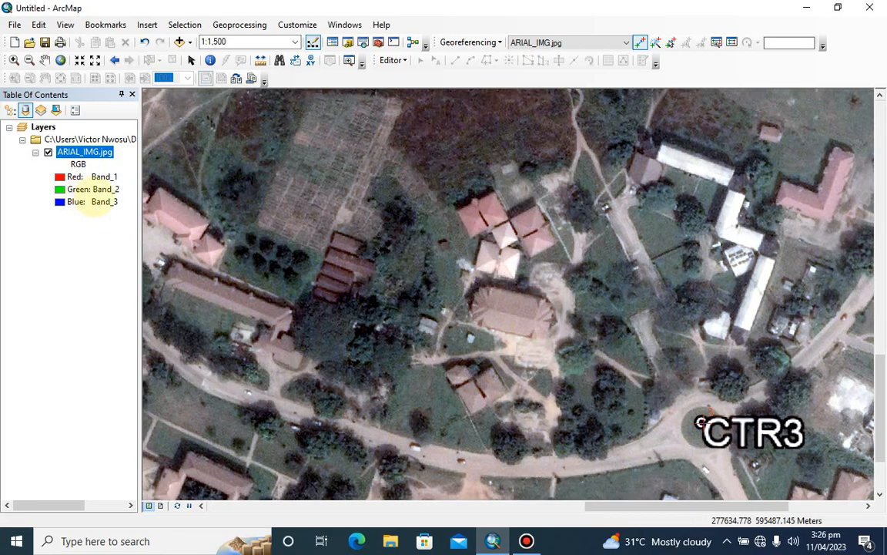
Place the fourth control point at the centre of the CTR4 marker
scroll(434, 374, "down", 3)
scroll(435, 374, "up", 7)
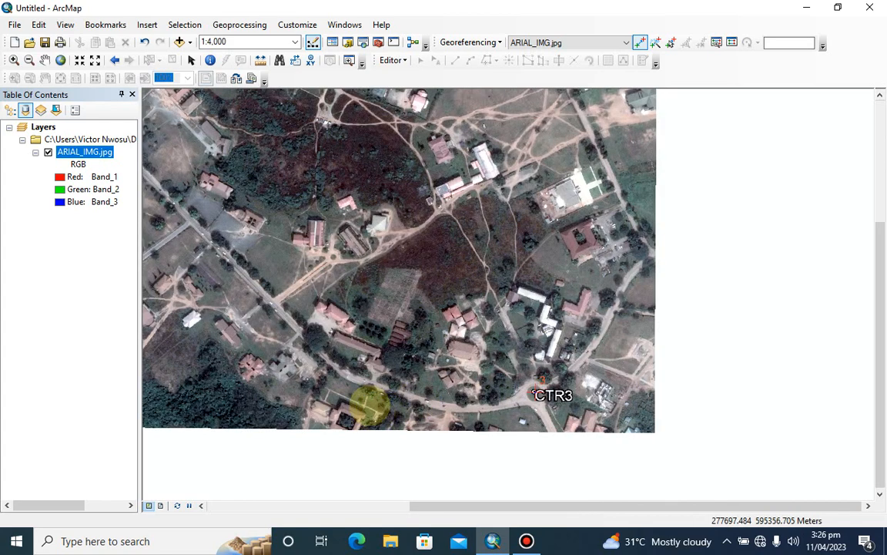
left_click_drag(458, 400, 558, 398)
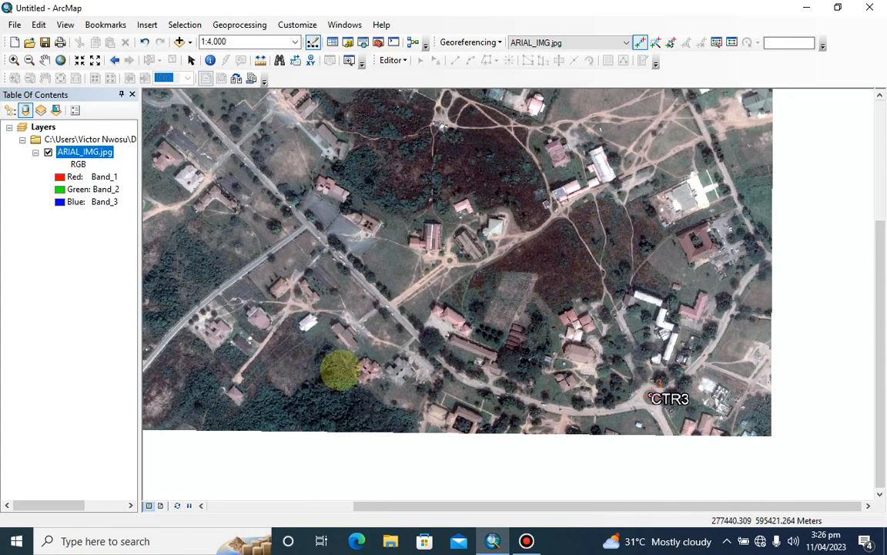
left_click_drag(339, 368, 478, 377)
left_click_drag(191, 406, 248, 397)
scroll(251, 395, "down", 4)
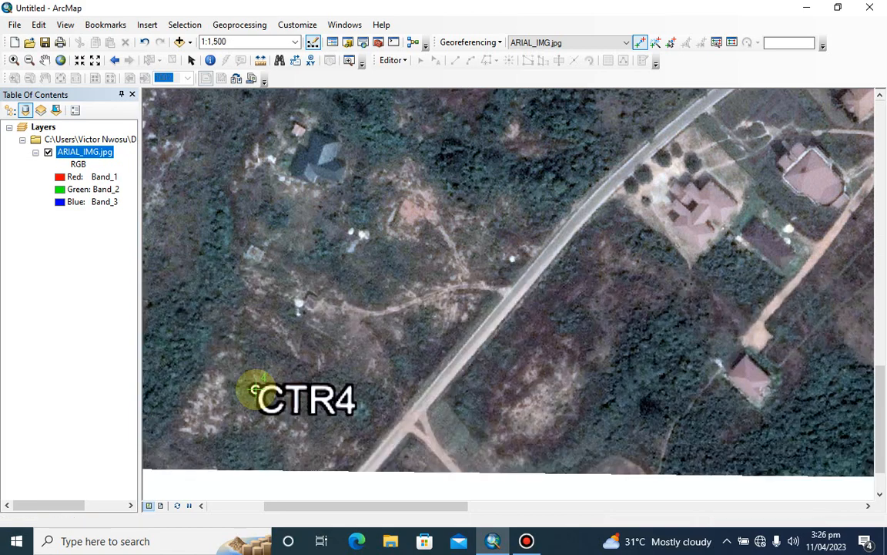
left_click(254, 392)
Assign the CTR4 control point the target coordinates X 277037.39 and Y 595359.73
right_click(254, 392)
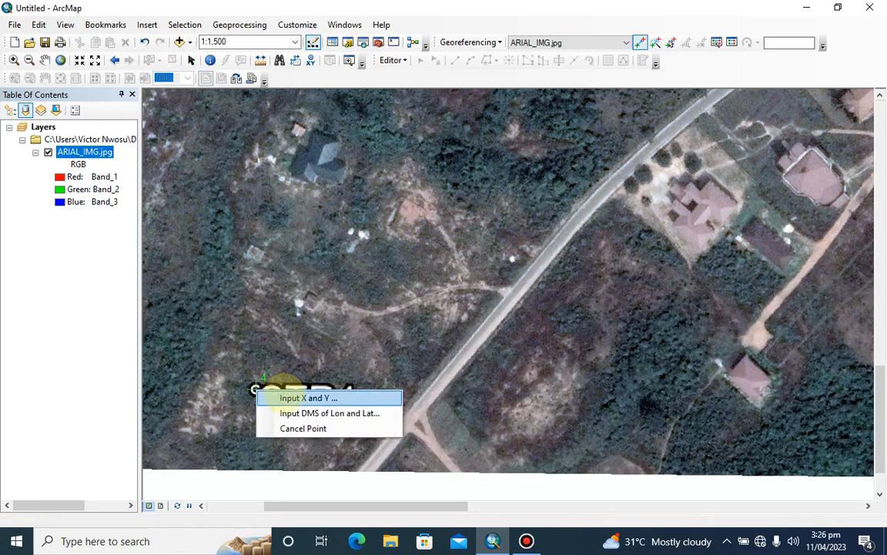
left_click(278, 399)
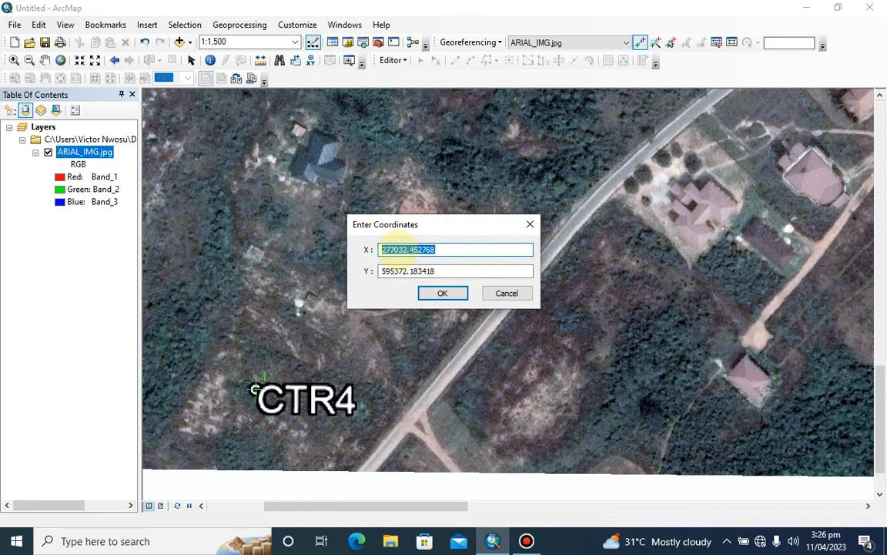
type("277")
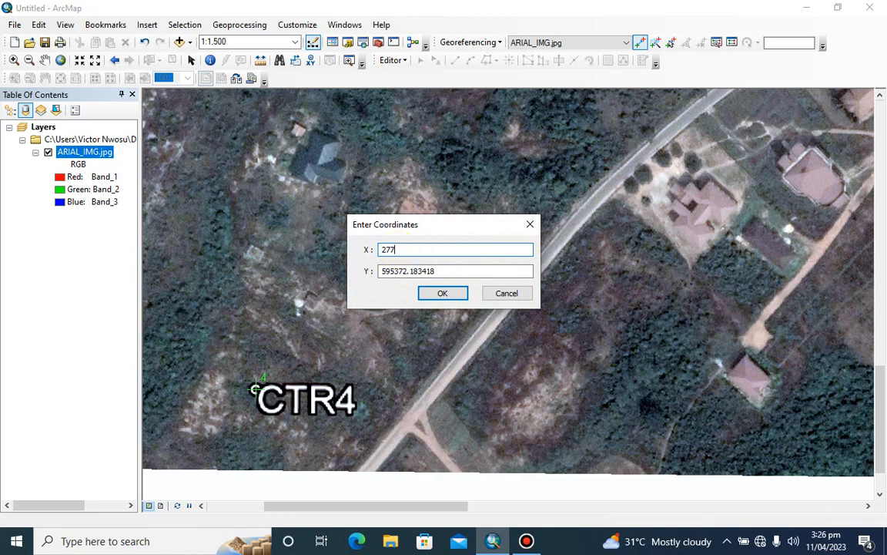
type("037.39")
left_click_drag(436, 271, 382, 274)
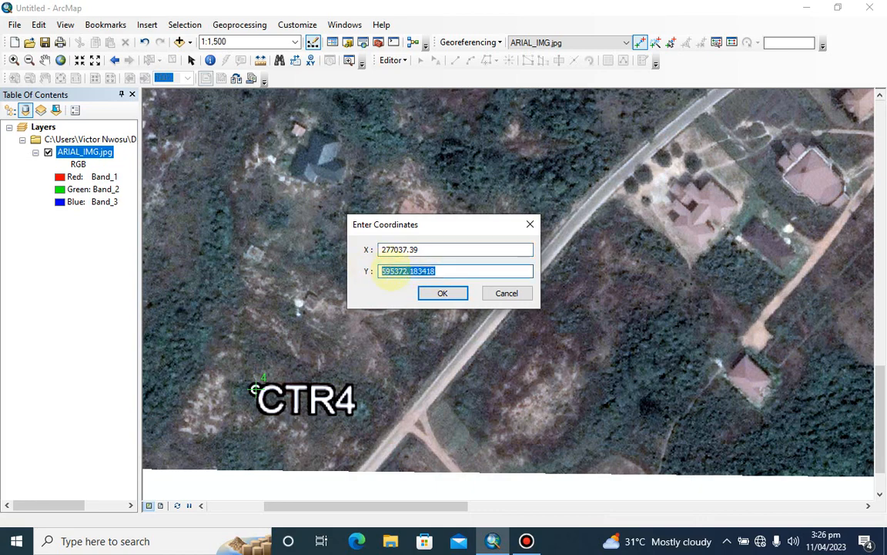
key("BackSpace")
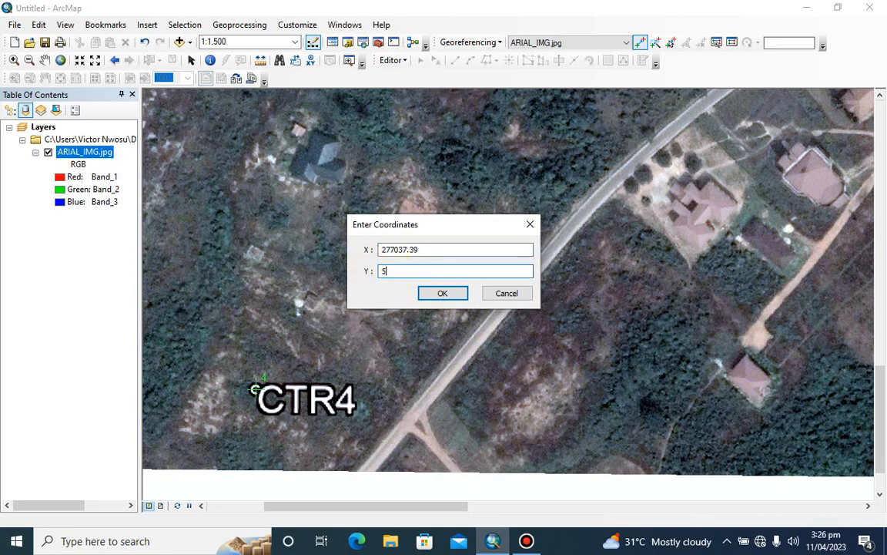
type("595359.73")
left_click(442, 293)
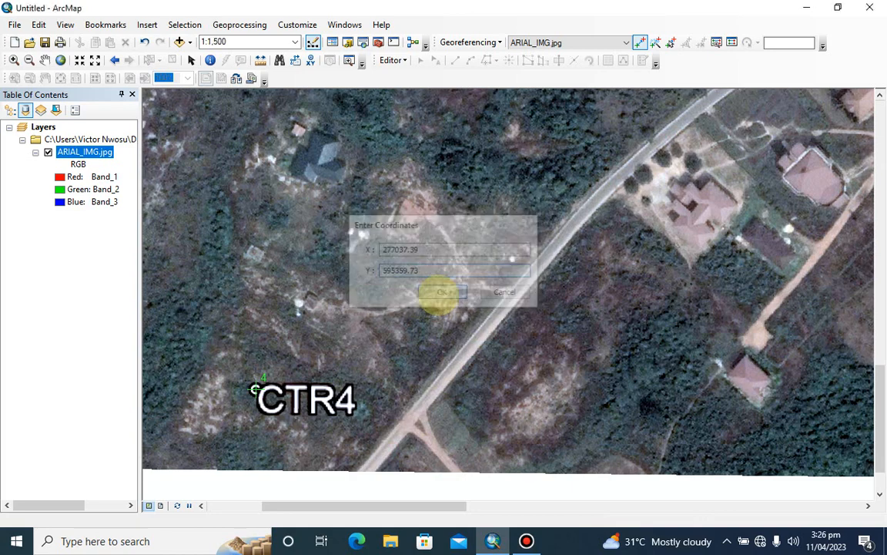
Return to the full extent of the ARIAL_IMG.jpg layer and show the georeferencing link table at full size
right_click(62, 152)
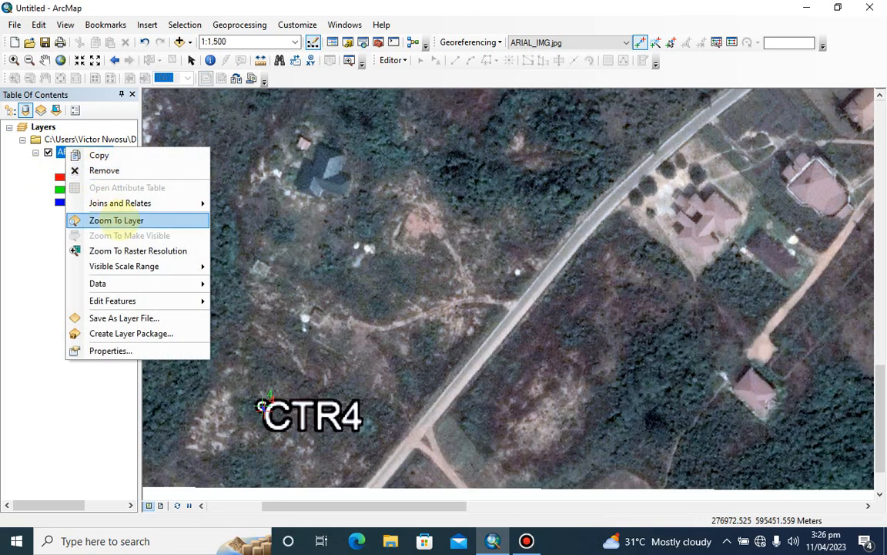
left_click(114, 218)
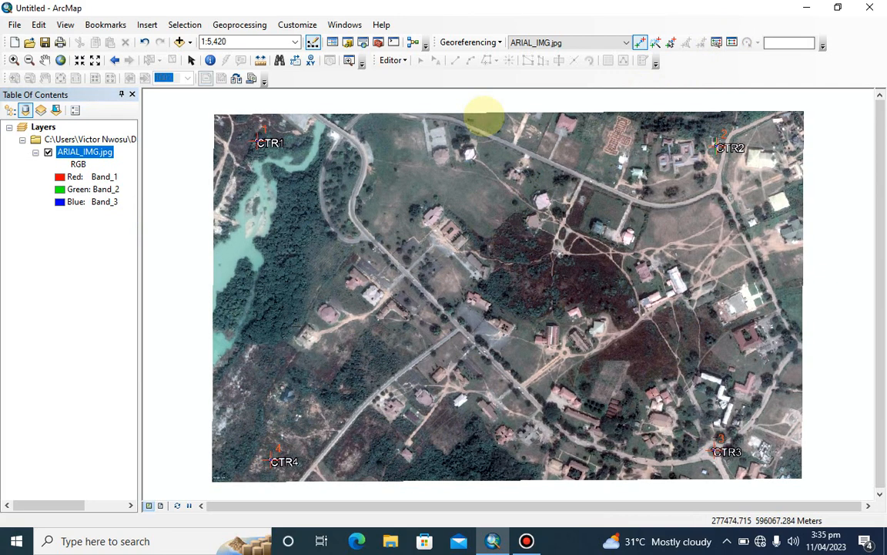
left_click(731, 39)
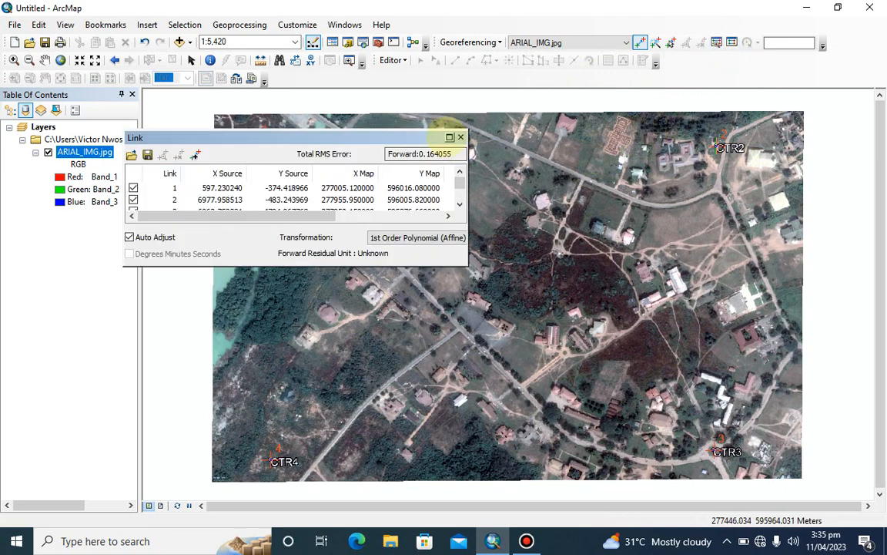
left_click(450, 138)
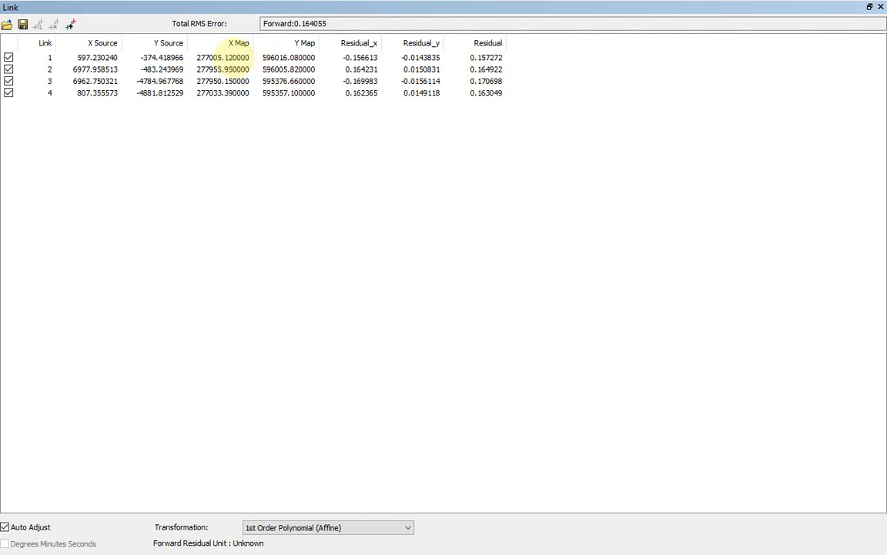
Set the X Map value of link 1 to 277005.45 in the link table
left_click(228, 58)
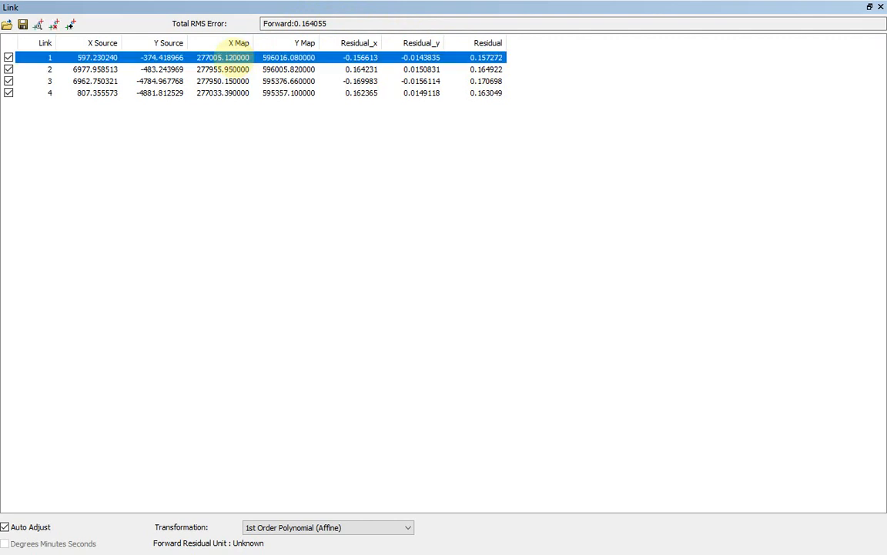
left_click(228, 59)
left_click(228, 60)
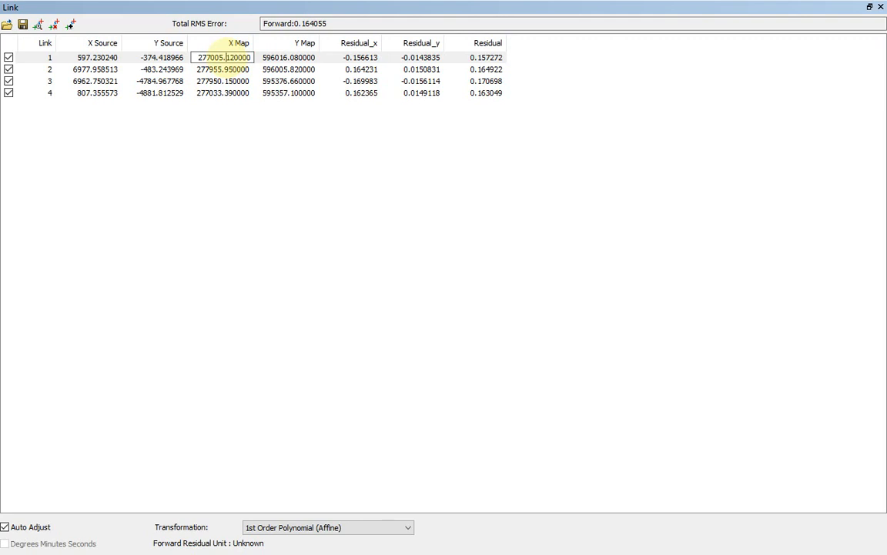
left_click_drag(226, 57, 235, 58)
type("45")
key("Return")
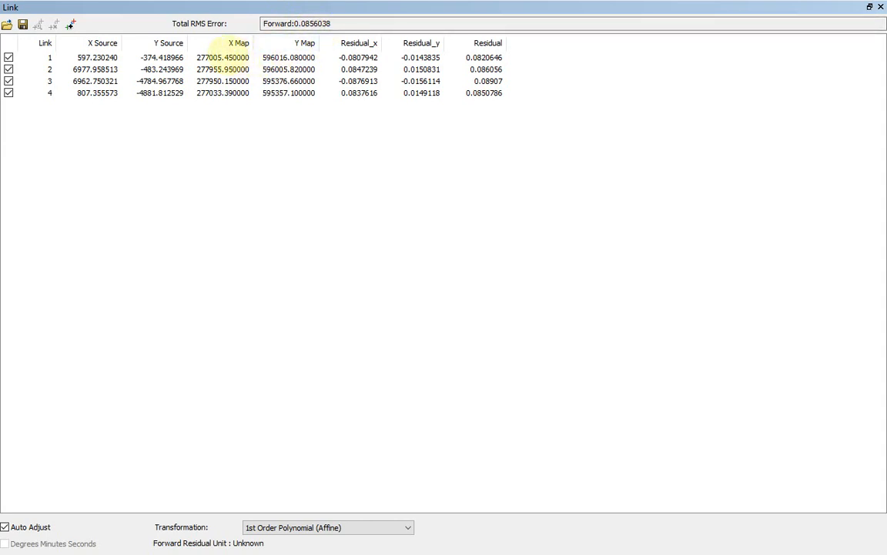
Adjust the X Map value of link 1 to 277005.55 to refine the RMS error
left_click(223, 57)
left_click(224, 57)
left_click(227, 57)
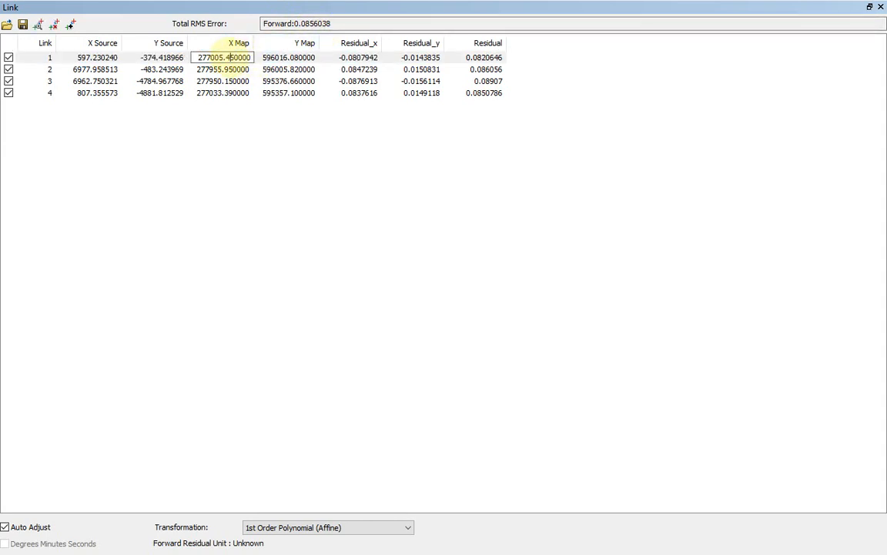
left_click_drag(225, 57, 234, 57)
type("55")
key("Return")
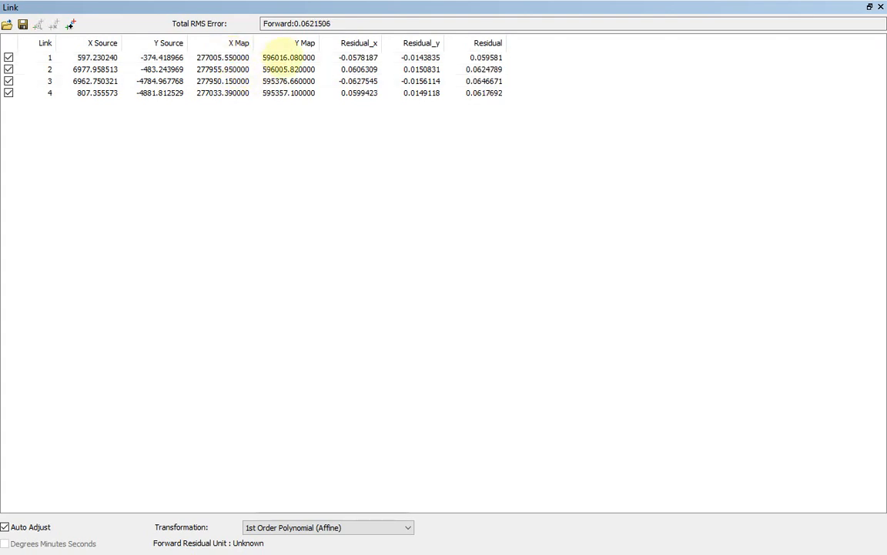
Set the X Map value of link 1 to 277005.77 and close the link table
left_click(231, 57)
left_click(228, 57)
left_click(227, 57)
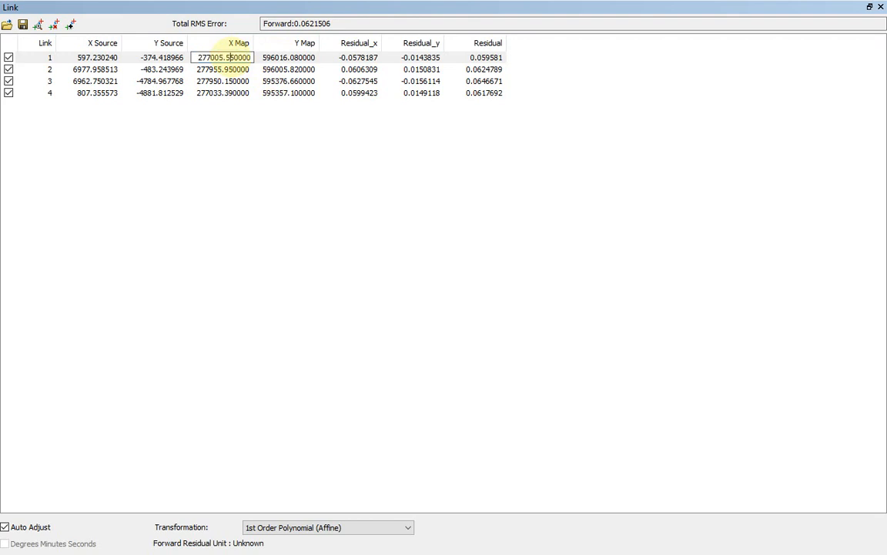
left_click_drag(227, 57, 235, 57)
type("77")
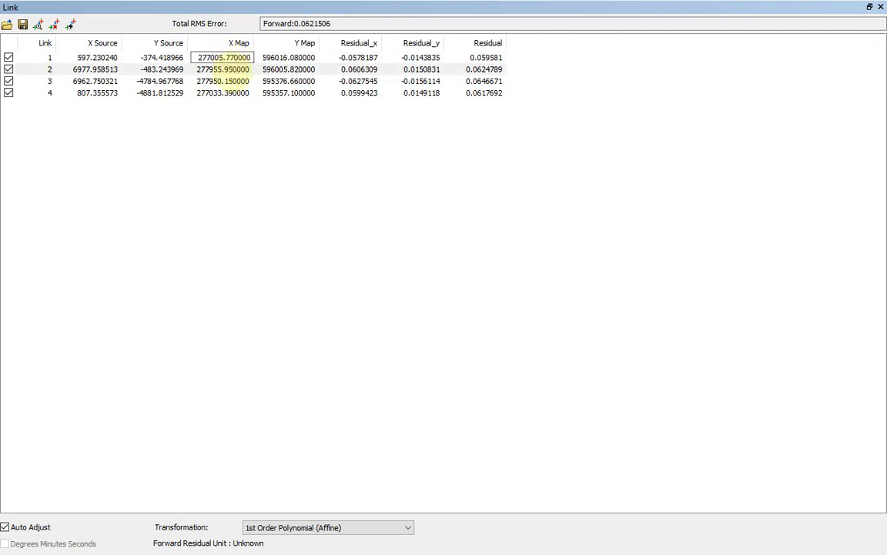
key("Return")
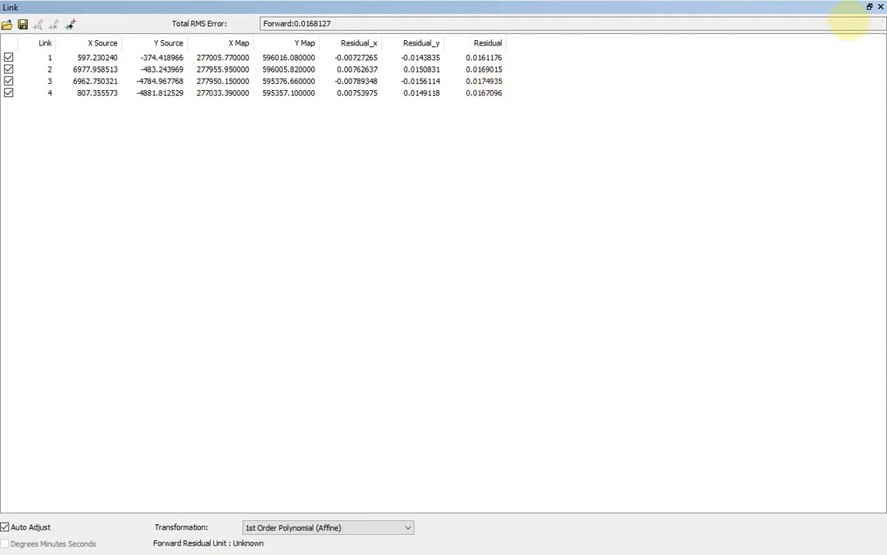
left_click(870, 7)
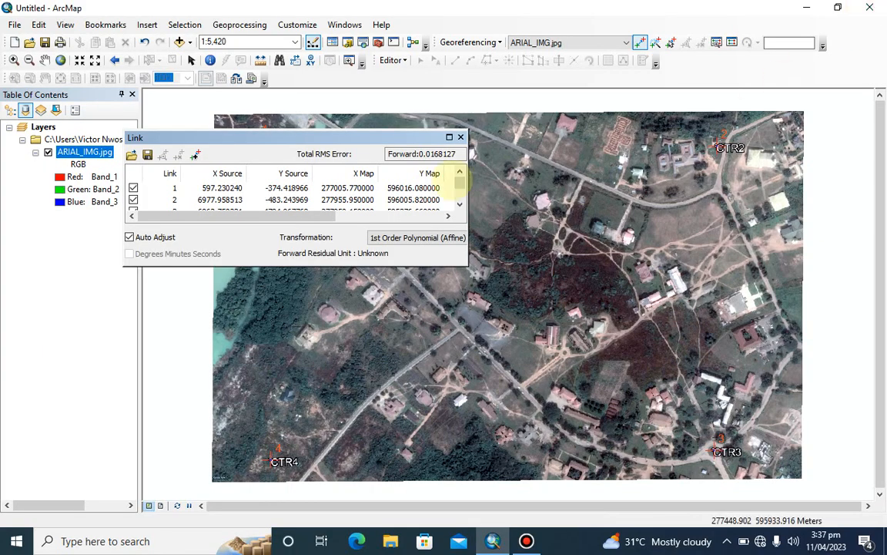
left_click(460, 137)
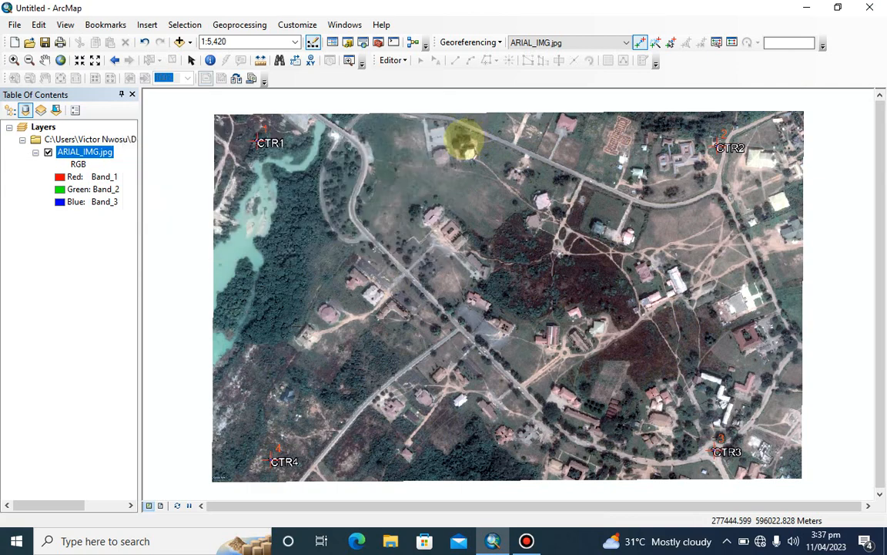
Rectify the georeferenced image and save it as ARIAL_IMG1 with cell size 0.148541, Nearest Neighbor resampling and no compression
left_click(470, 42)
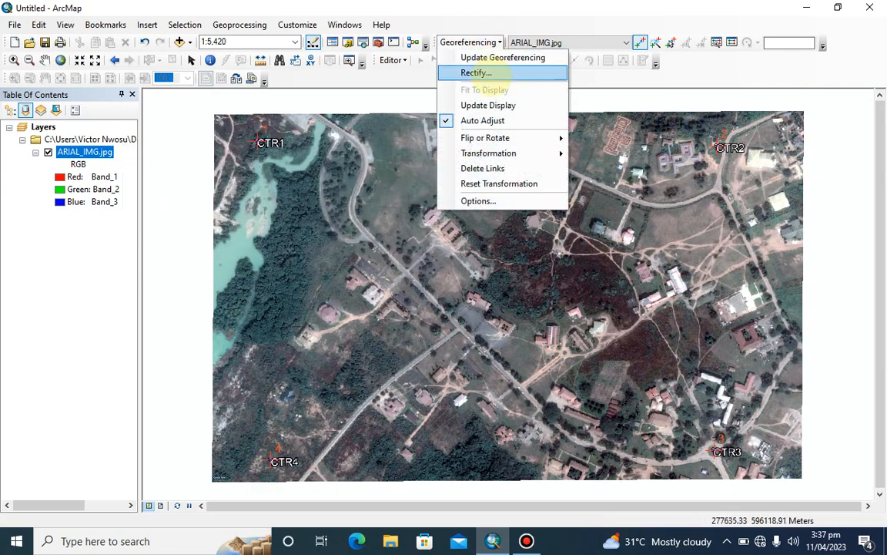
left_click(491, 75)
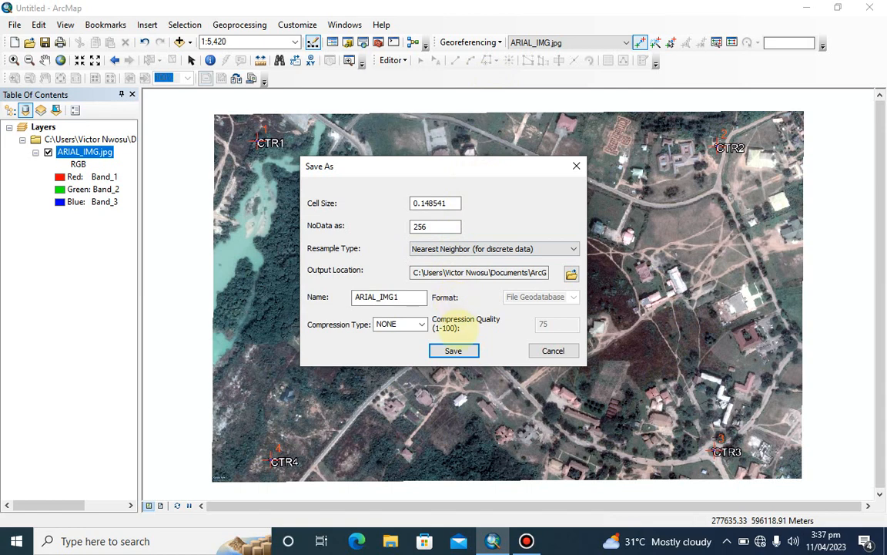
left_click(453, 351)
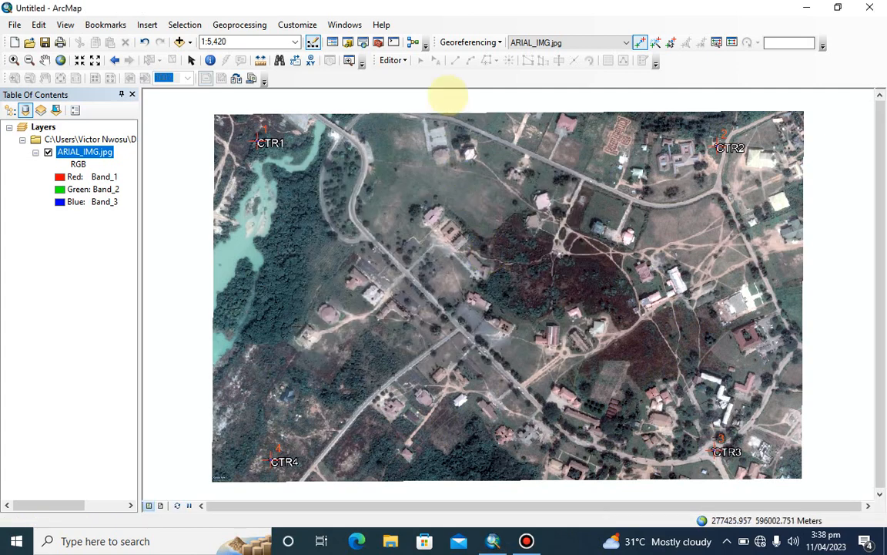
Update the georeferencing to save the current transformation to ARIAL_IMG.jpg, and check the layer by toggling its visibility
left_click(467, 41)
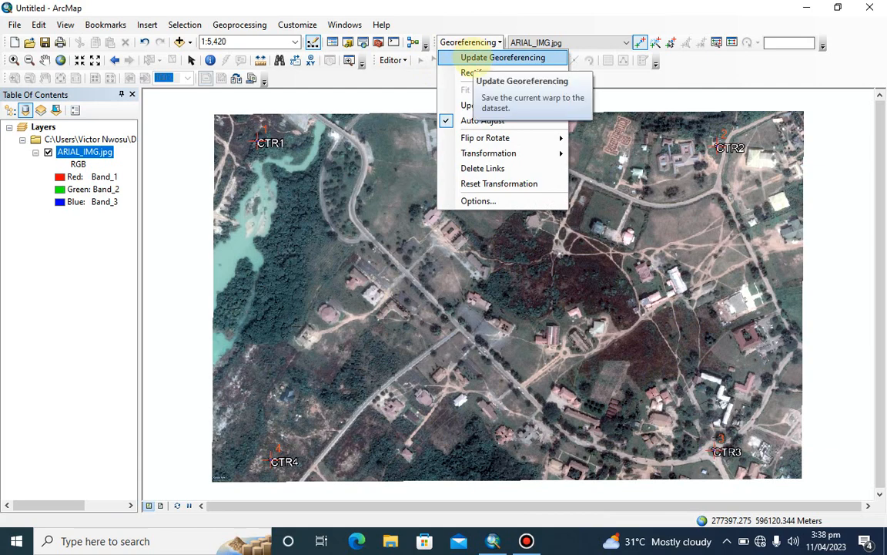
left_click(471, 59)
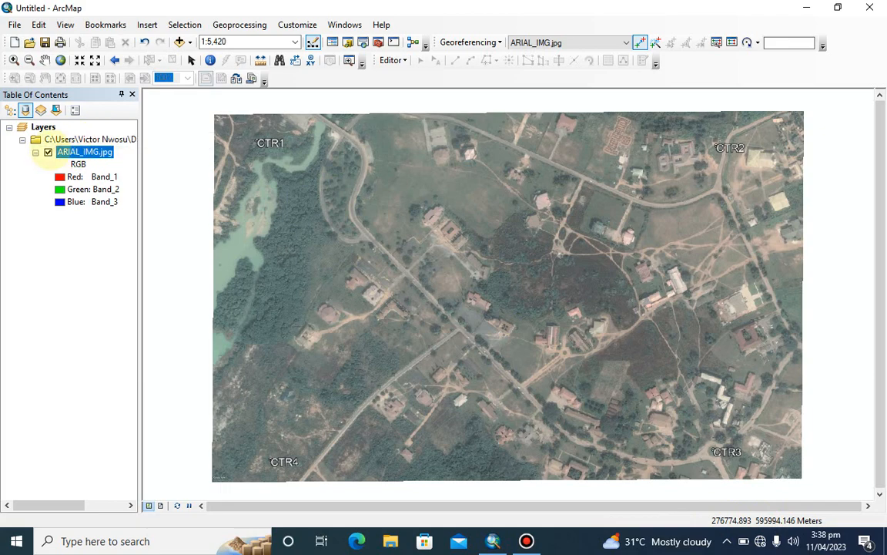
left_click(47, 152)
left_click(48, 152)
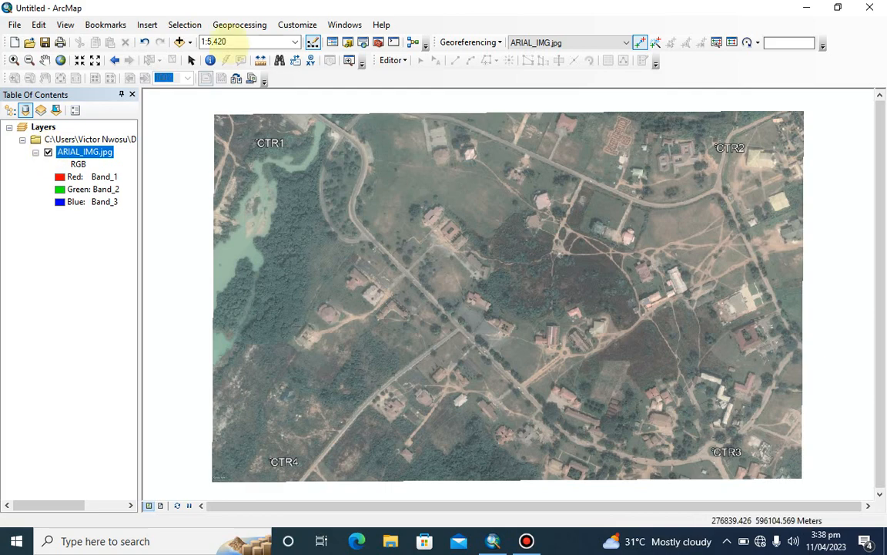
Add ARIAL_IMG.jpg from the STUDY MAP folder to the map
left_click(179, 41)
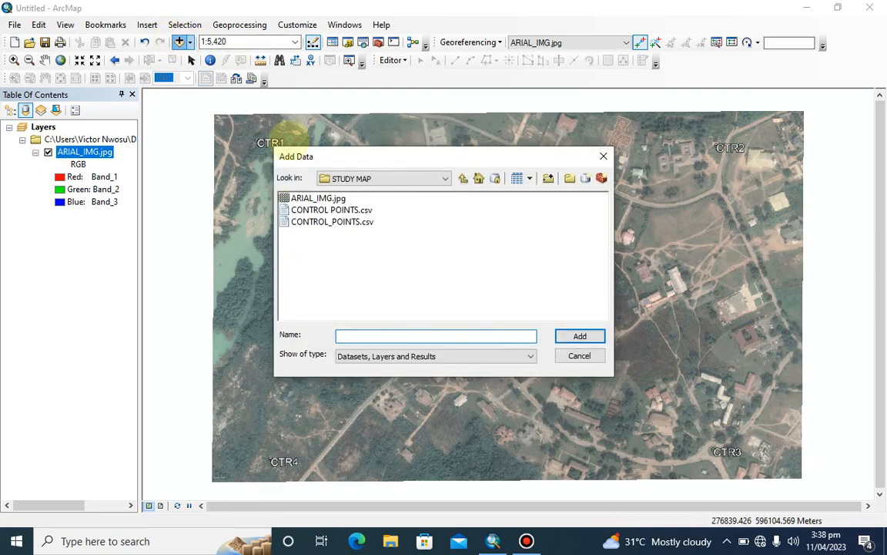
left_click(316, 199)
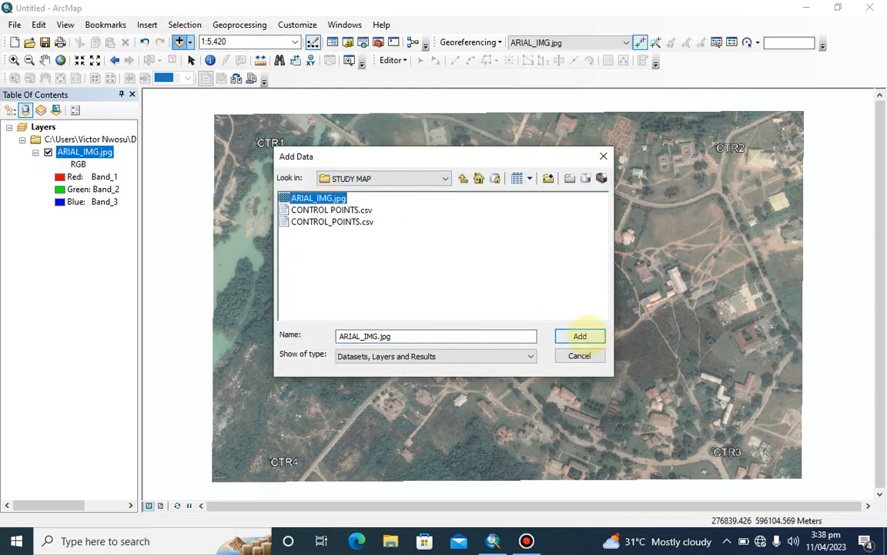
left_click(582, 336)
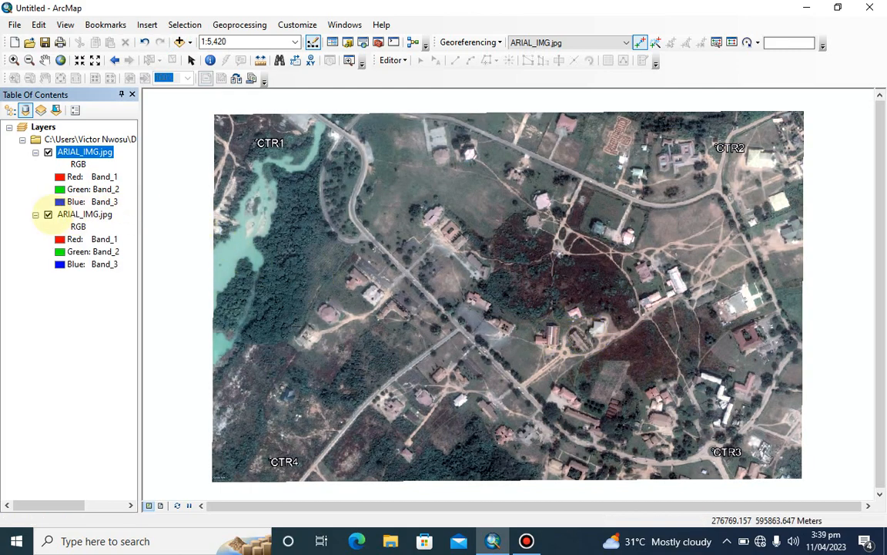
Compare the two image layers by toggling the older ARIAL_IMG.jpg, remove that older layer, and select the remaining one
left_click(48, 214)
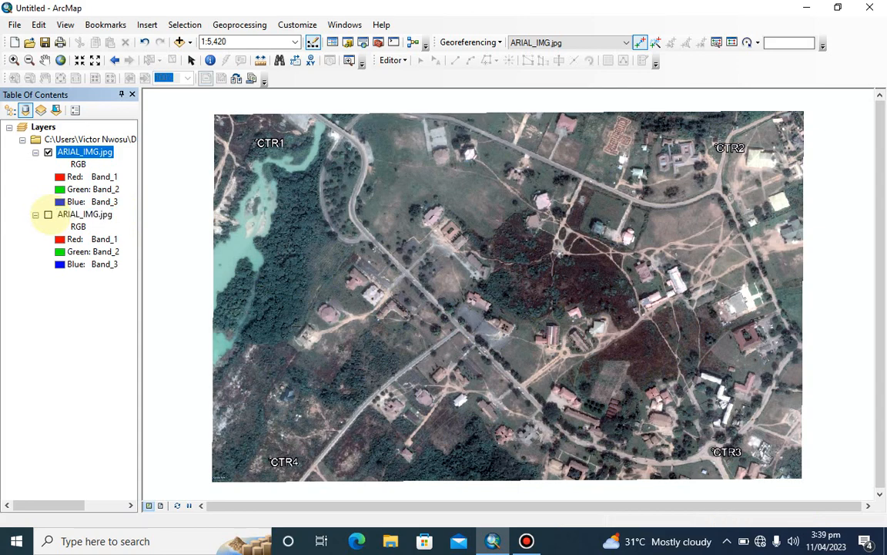
left_click(48, 214)
left_click(47, 214)
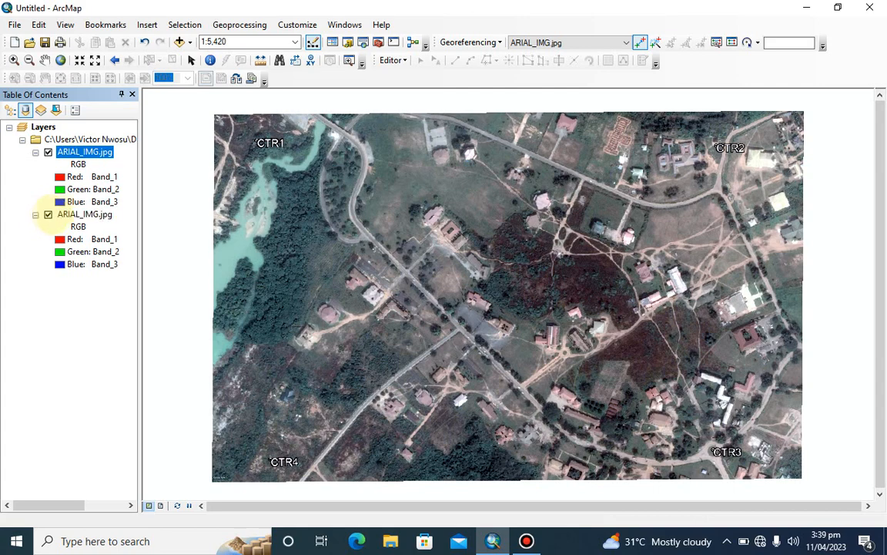
left_click(85, 214)
right_click(84, 214)
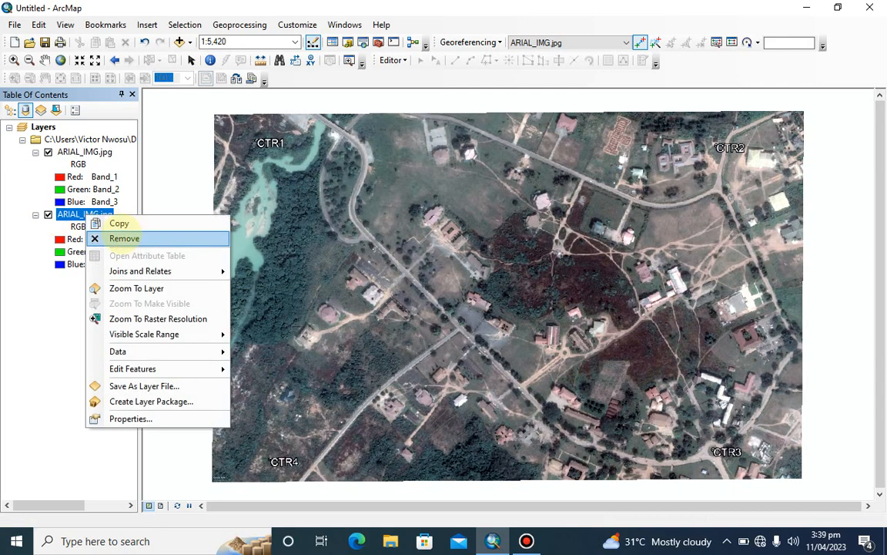
left_click(123, 238)
left_click(86, 150)
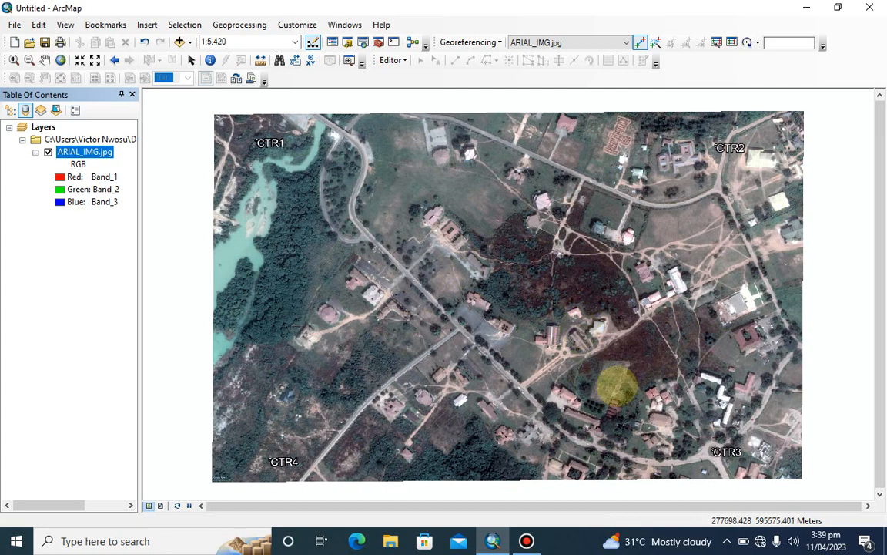
scroll(601, 381, "up", 1)
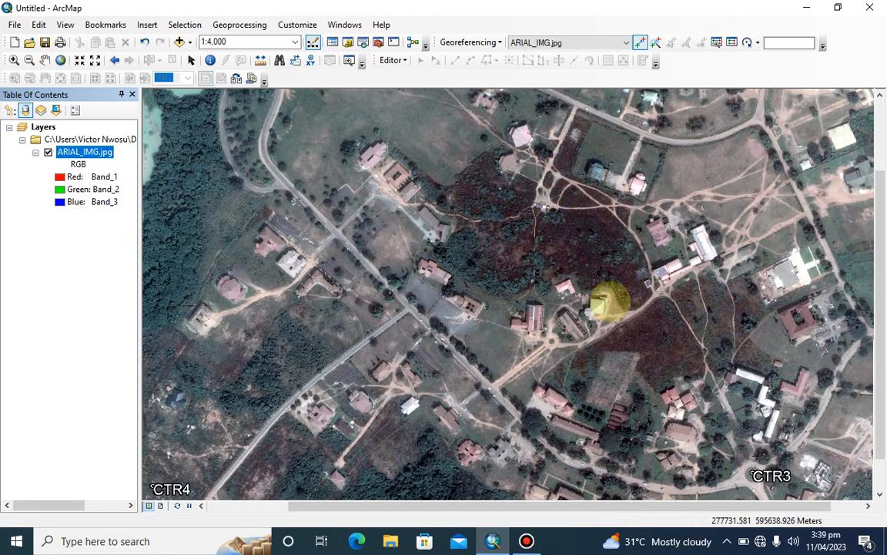
scroll(608, 304, "up", 1)
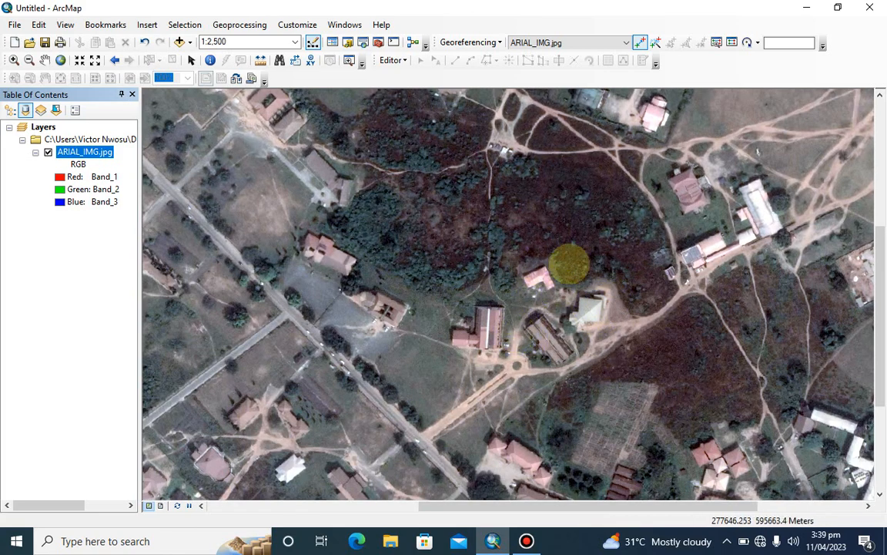
scroll(560, 342, "down", 3)
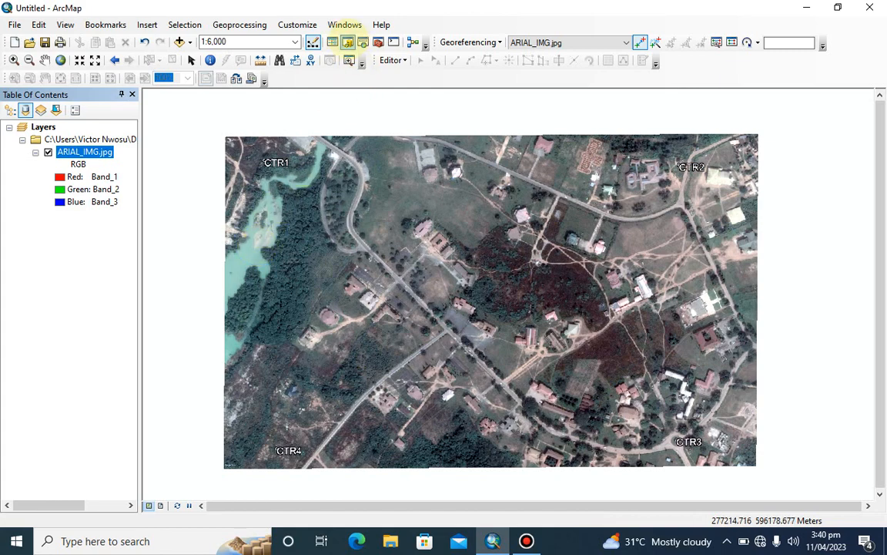
Start a new shapefile in the STUDY MAP folder of the Catalog, named SITE with feature type Polygon
left_click(347, 43)
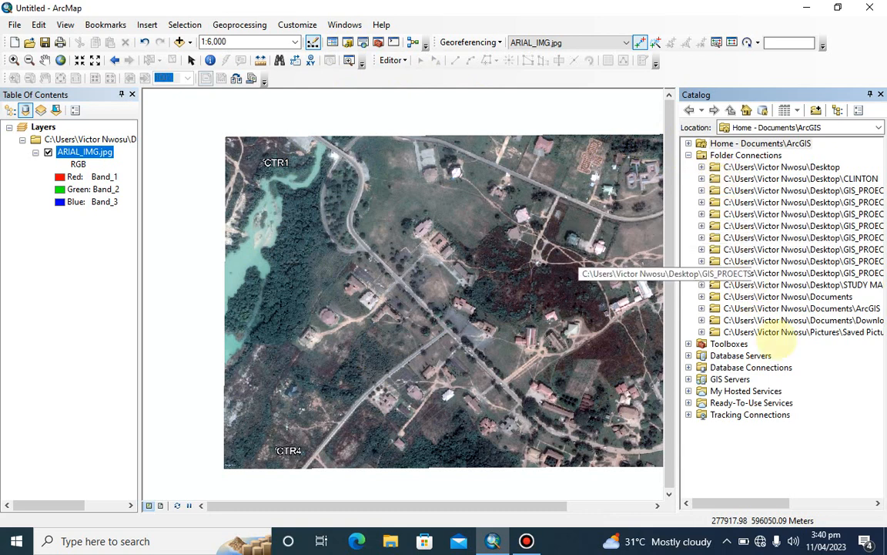
scroll(809, 399, "right", 2)
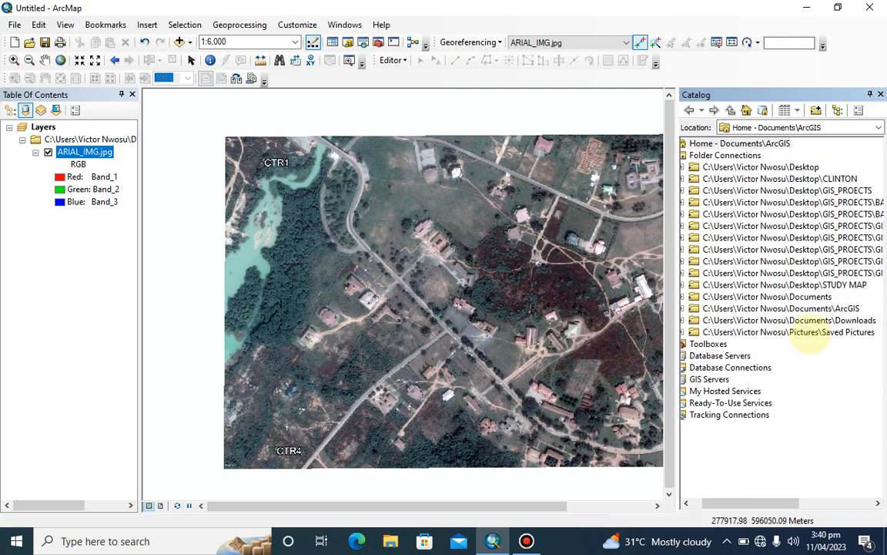
scroll(705, 278, "left", 1)
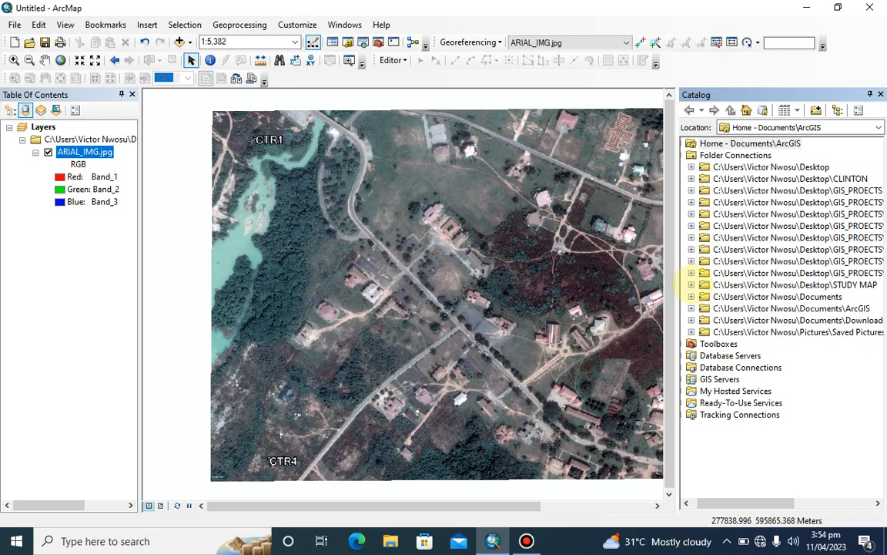
left_click(691, 284)
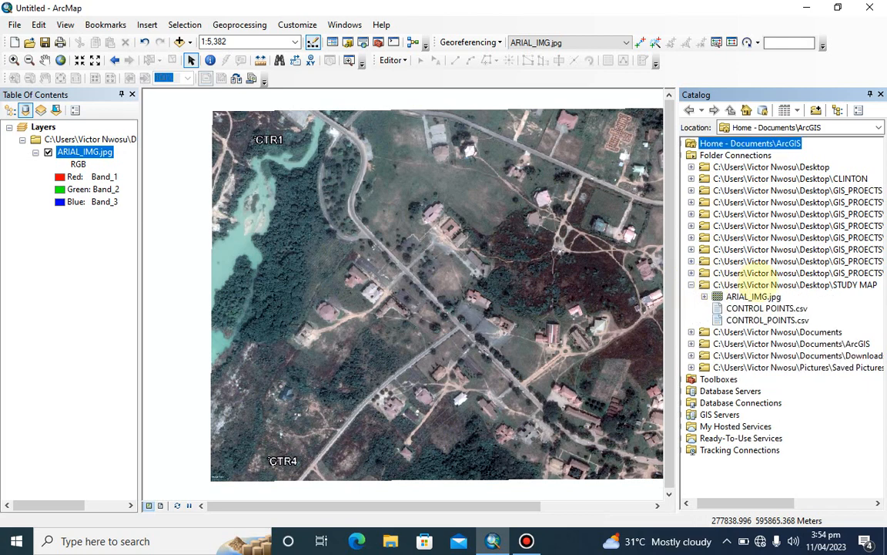
left_click(748, 284)
right_click(759, 283)
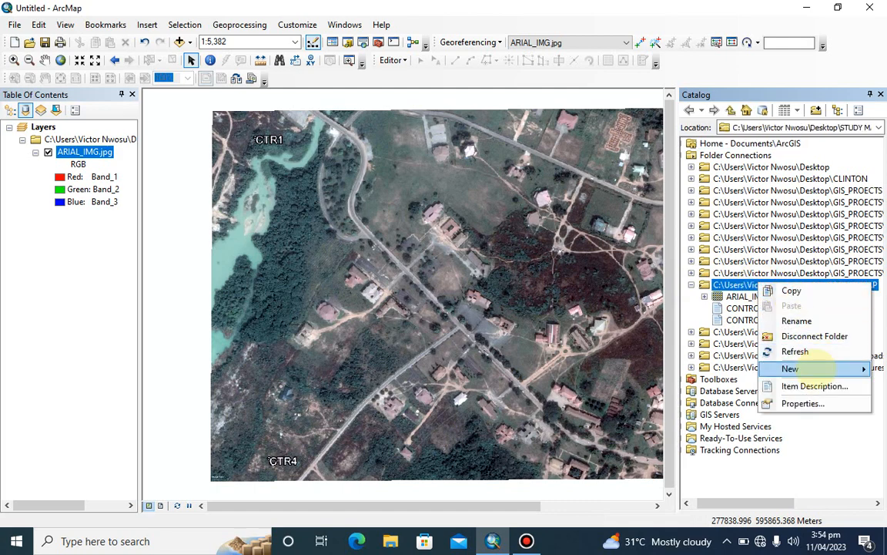
left_click(820, 362)
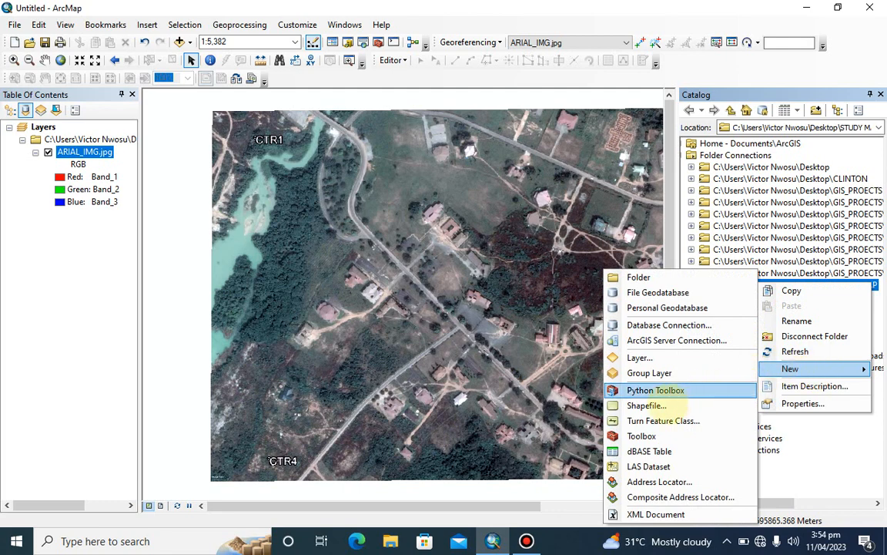
left_click(650, 405)
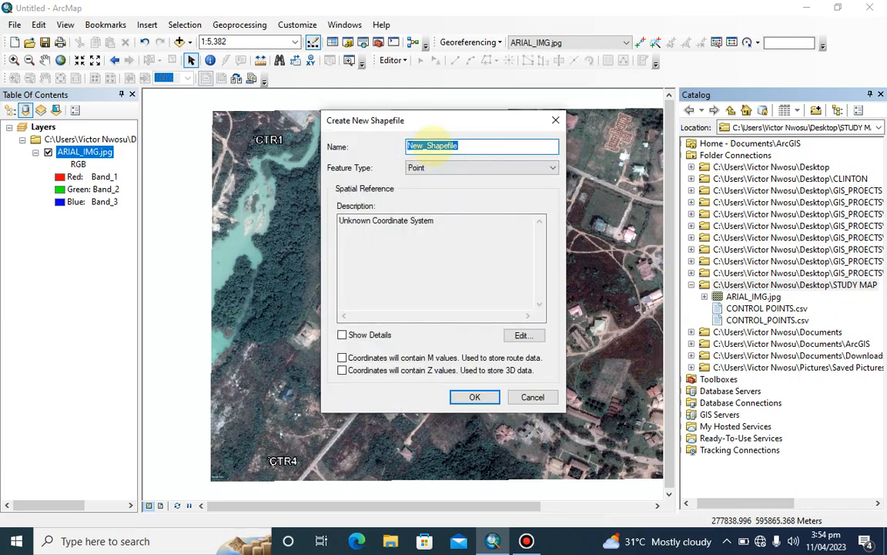
type("SITE")
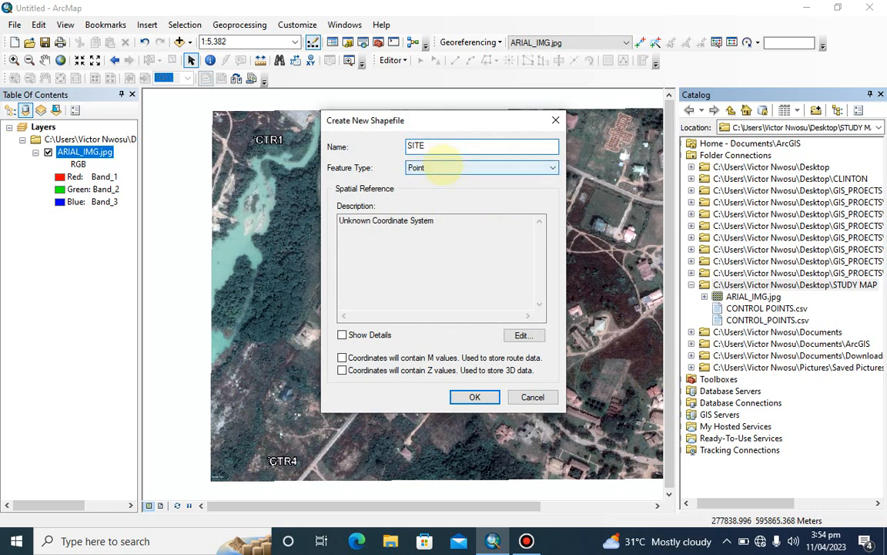
left_click(445, 164)
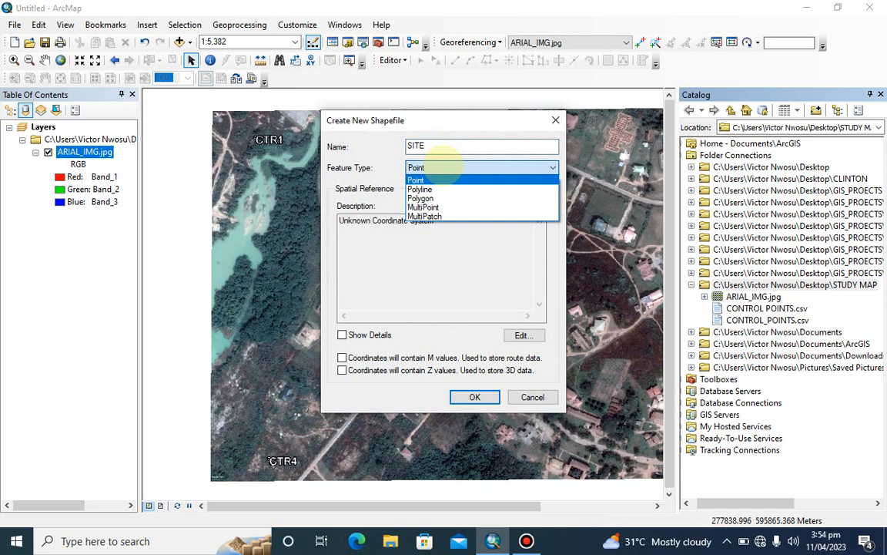
left_click(436, 198)
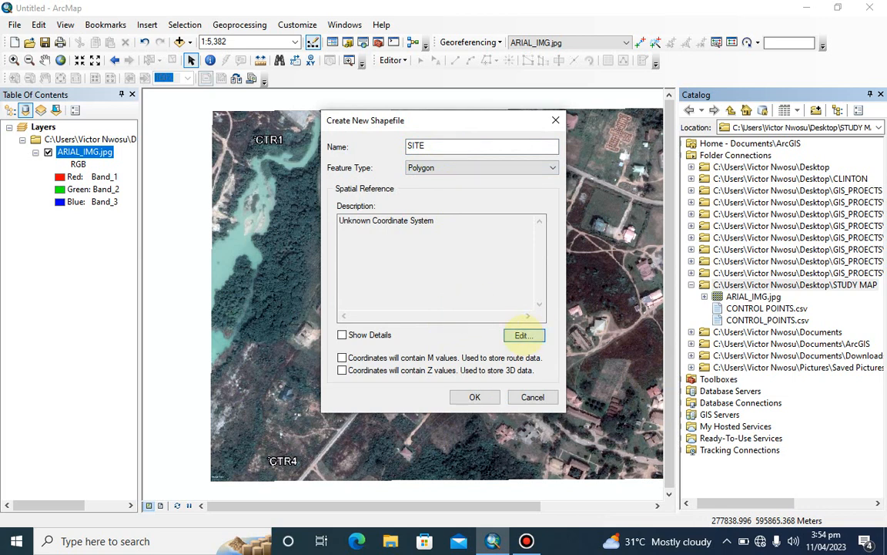
Assign the projected coordinate system WGS 1984 UTM Zone 32N to the SITE shapefile and create it
left_click(524, 335)
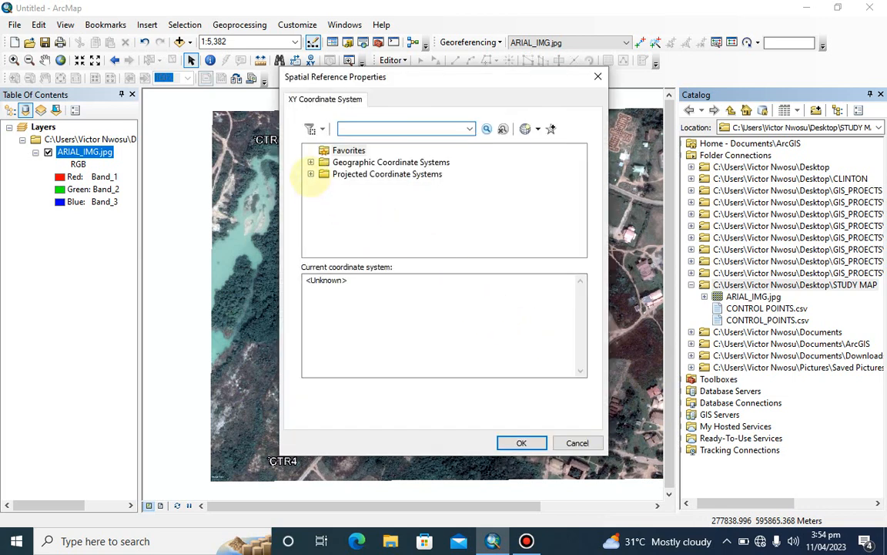
left_click(310, 174)
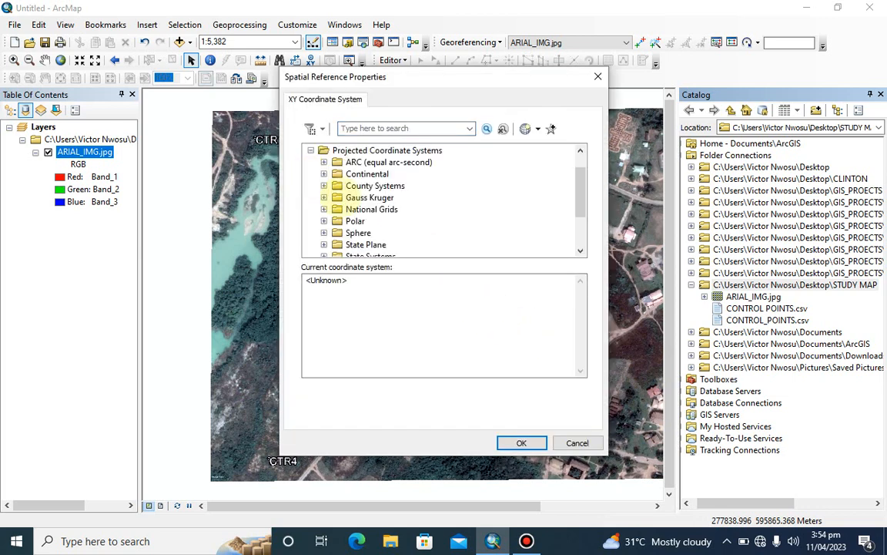
scroll(348, 199, "down", 2)
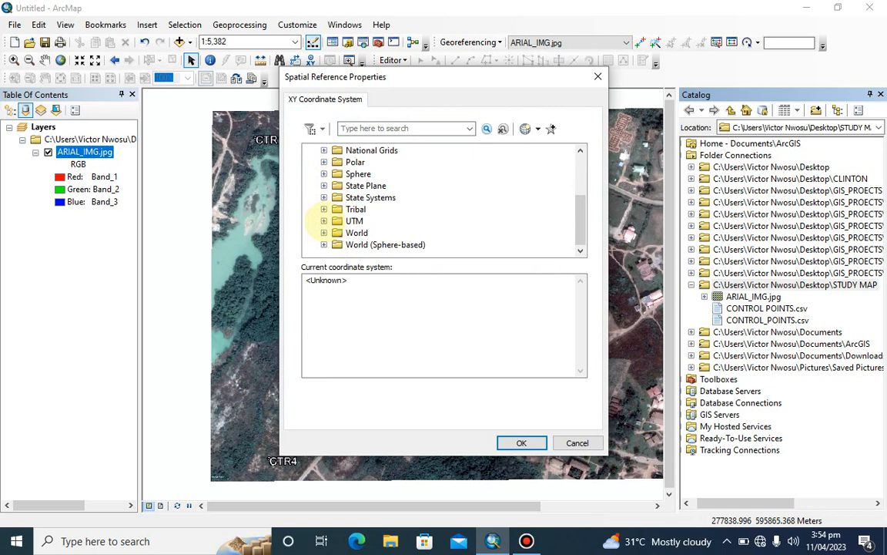
left_click(323, 221)
scroll(339, 217, "down", 3)
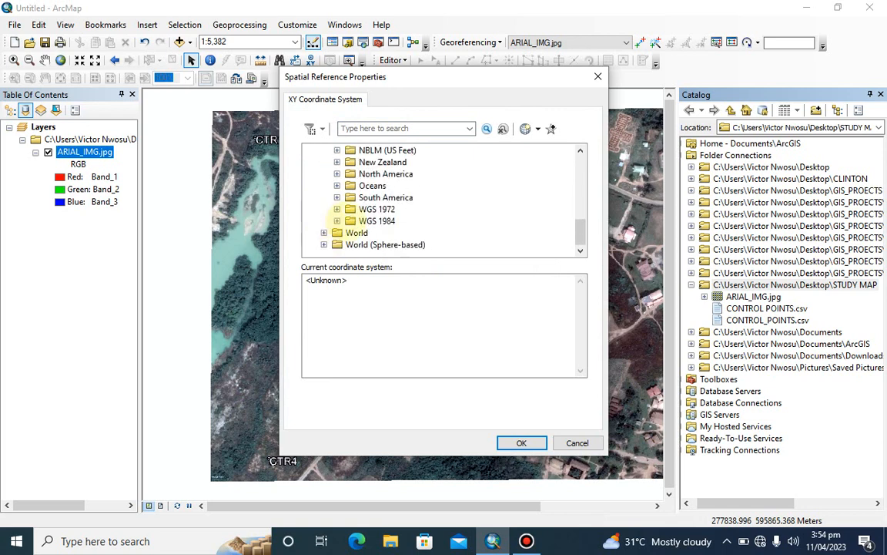
left_click(336, 220)
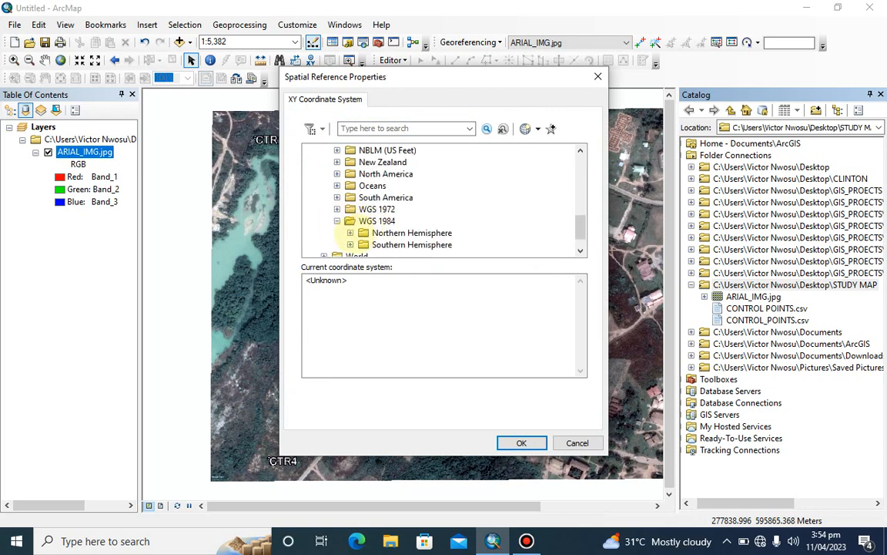
scroll(351, 235, "down", 1)
left_click(351, 234)
scroll(427, 221, "down", 8)
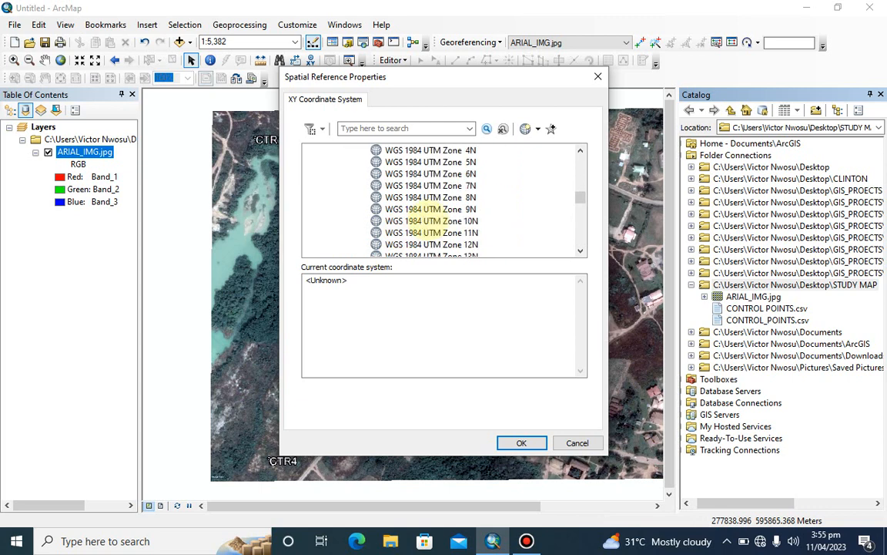
scroll(431, 221, "down", 6)
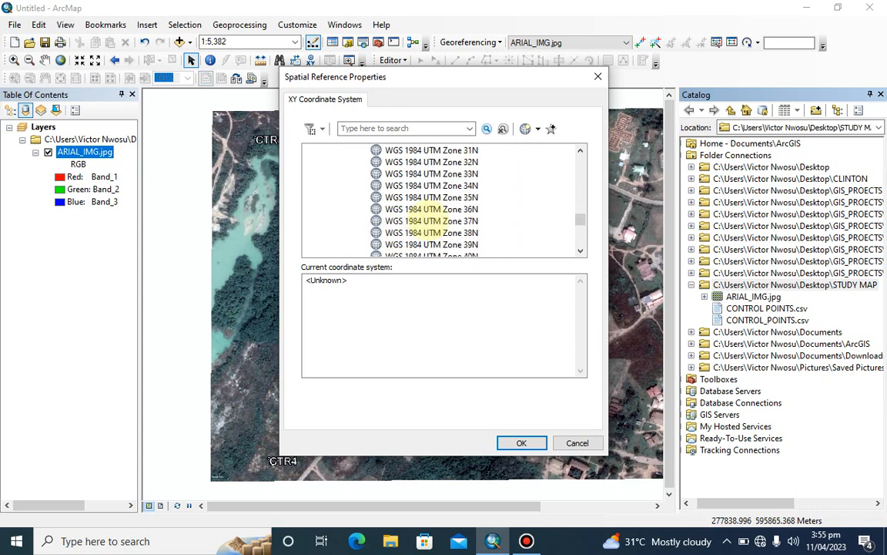
left_click(443, 161)
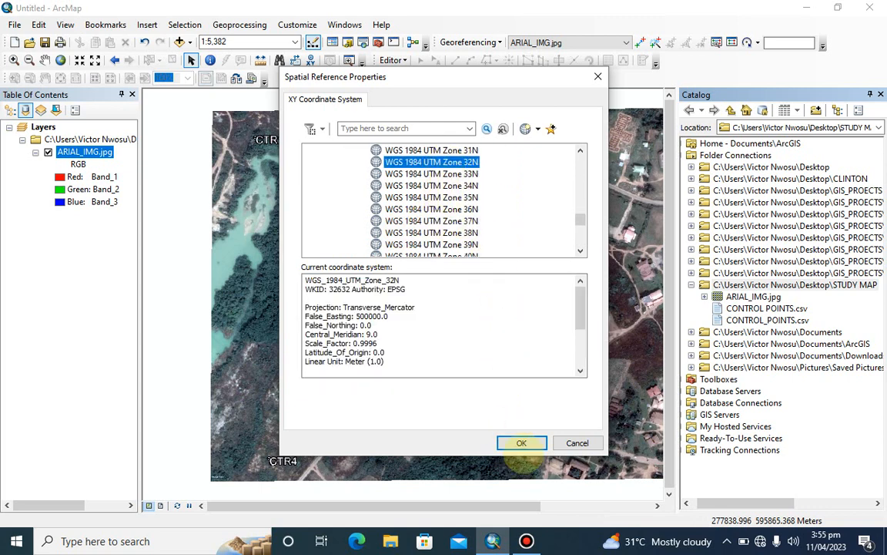
left_click(522, 443)
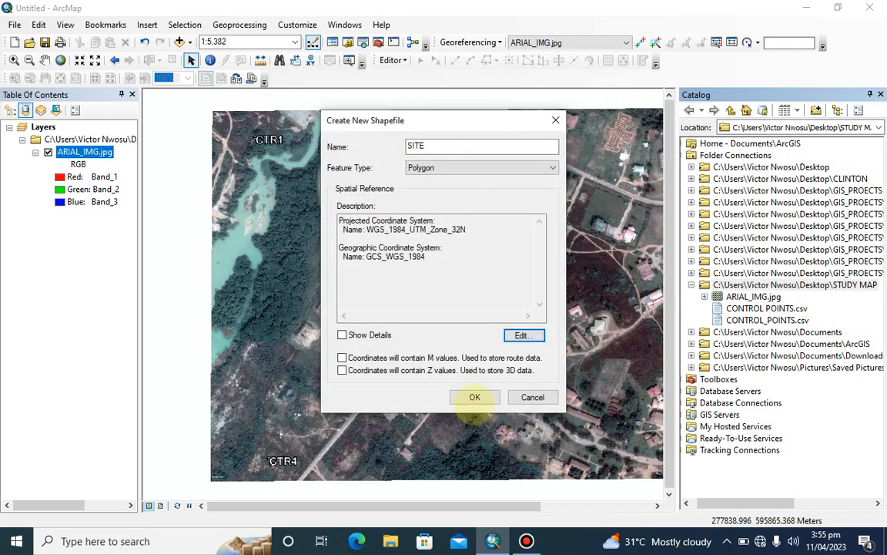
left_click(474, 397)
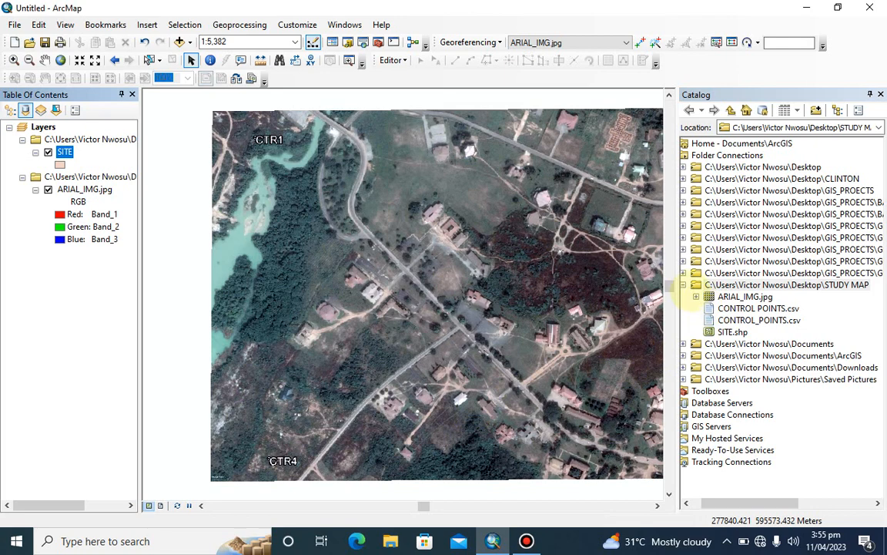
Collapse the STUDY MAP folder and the folder connections in the Catalog and close the Catalog window
left_click(693, 285)
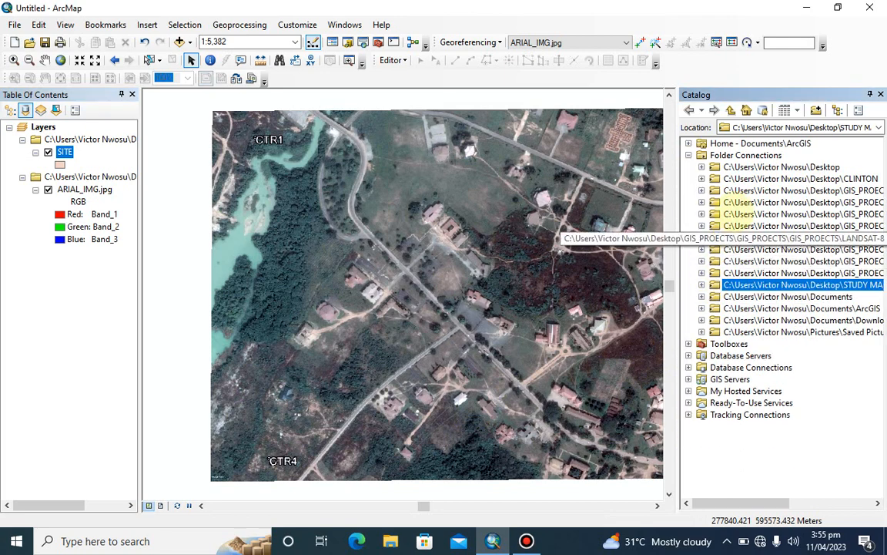
left_click(688, 154)
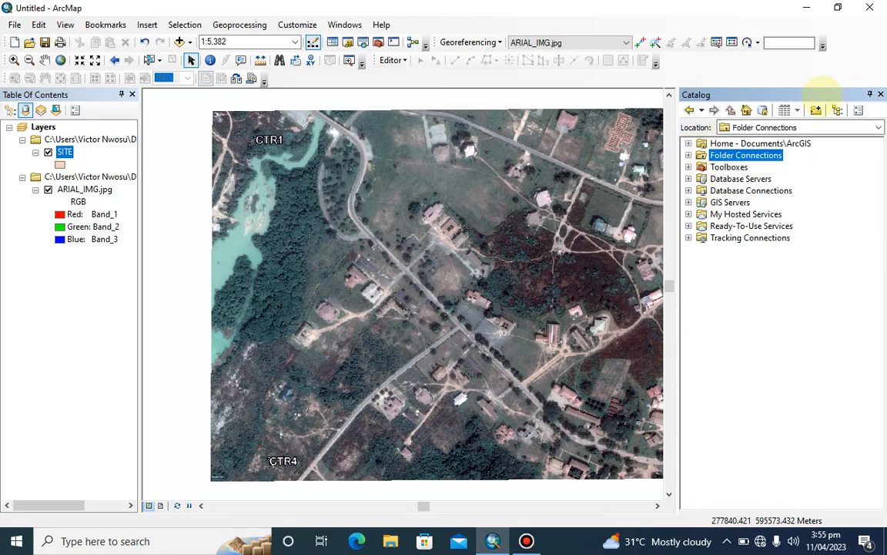
left_click(880, 94)
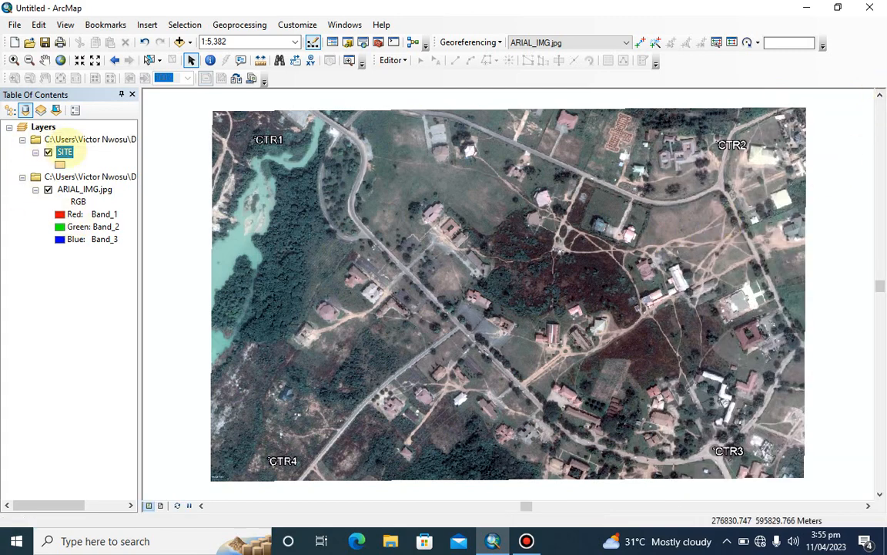
Change the SITE layer's symbol to Hollow with an outline width of 1
left_click(60, 164)
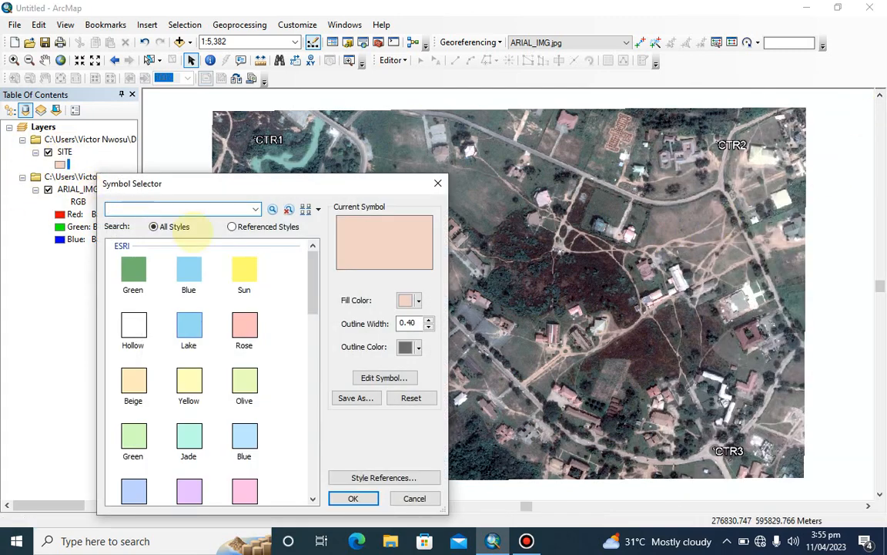
left_click(133, 325)
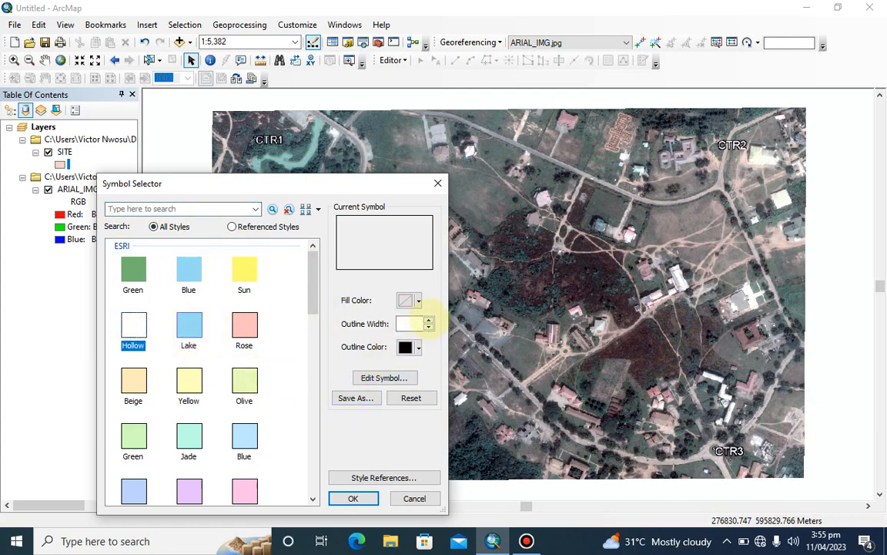
double_click(411, 323)
type("1")
left_click(353, 499)
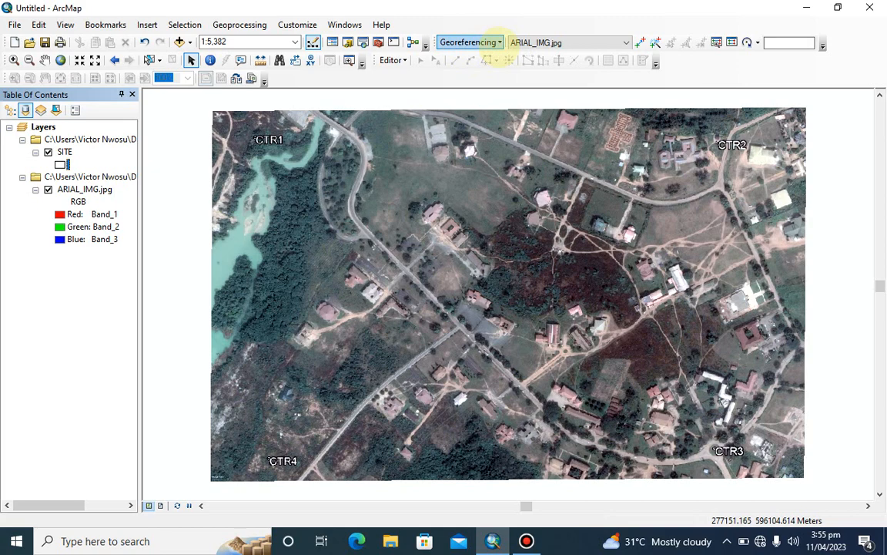
Check in the toolbar customization list that the Editor toolbar is enabled
left_click(392, 60)
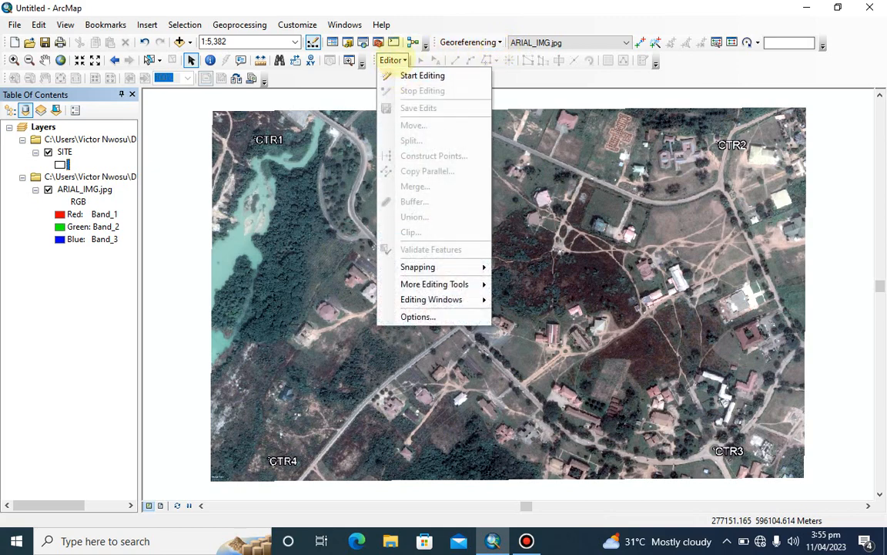
left_click(392, 60)
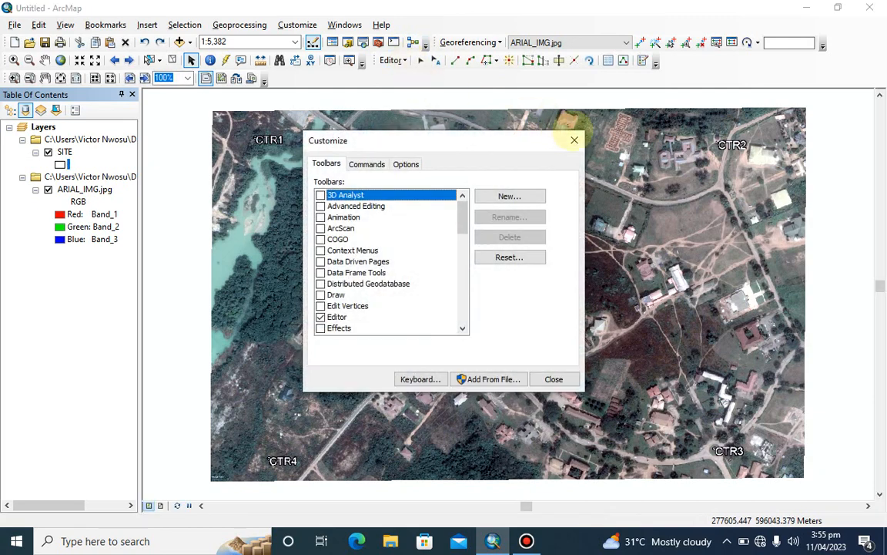
left_click(574, 139)
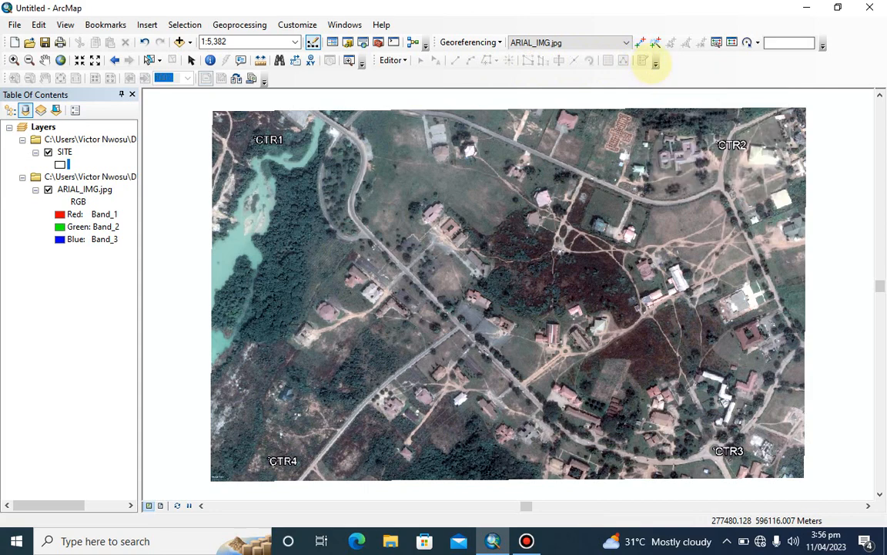
left_click(654, 64)
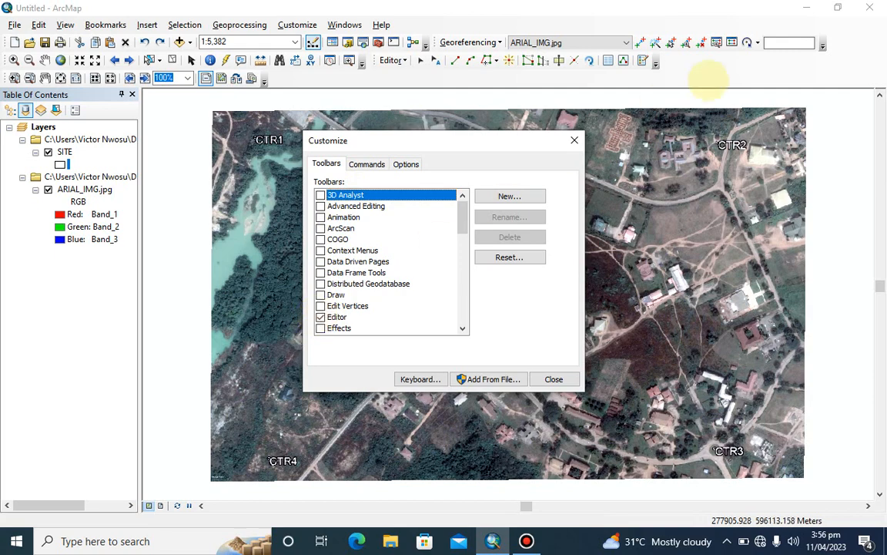
left_click(574, 139)
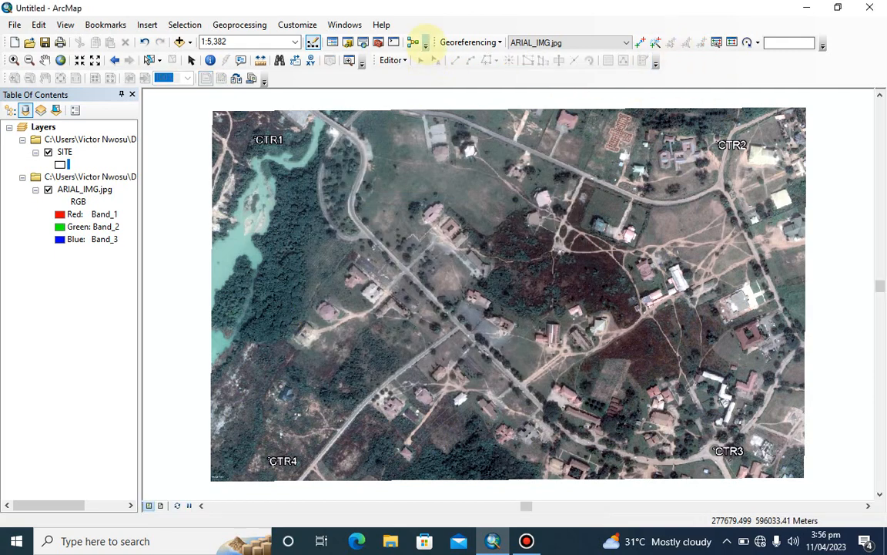
left_click(425, 44)
left_click(373, 57)
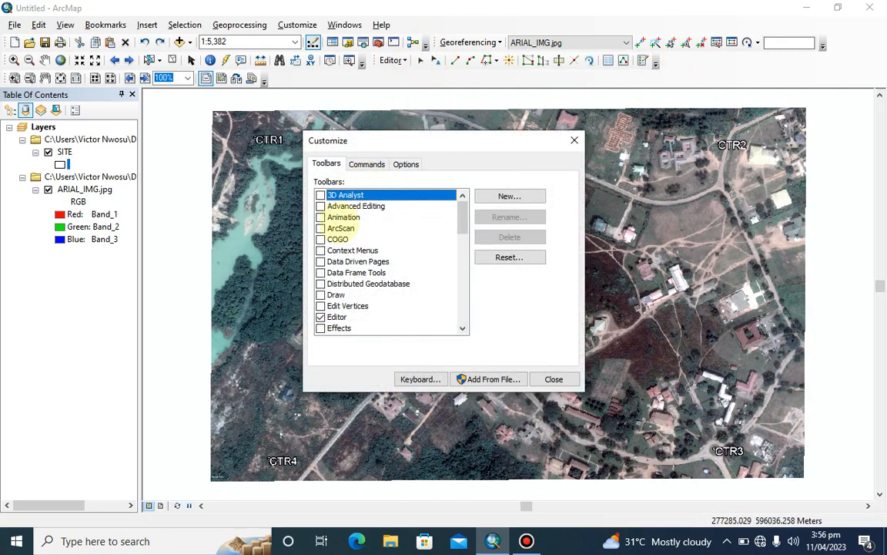
scroll(323, 308, "down", 2)
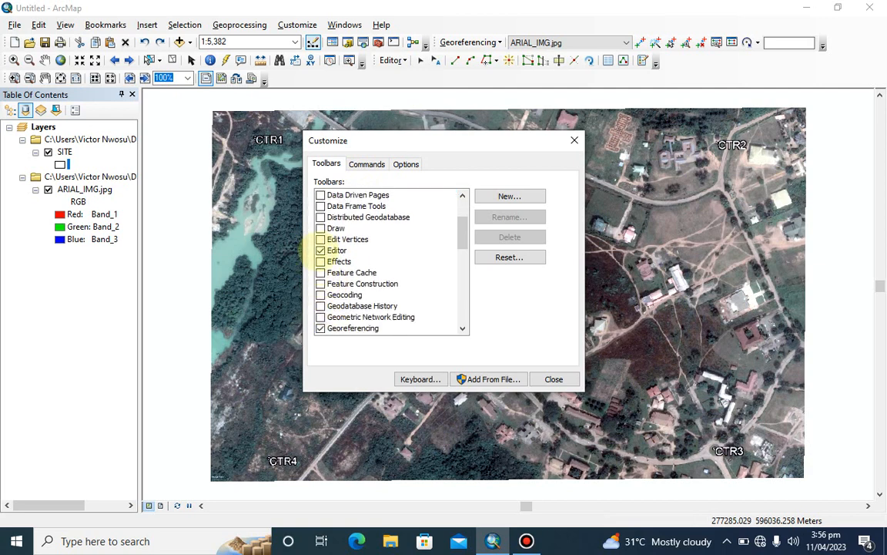
left_click(320, 250)
left_click(320, 251)
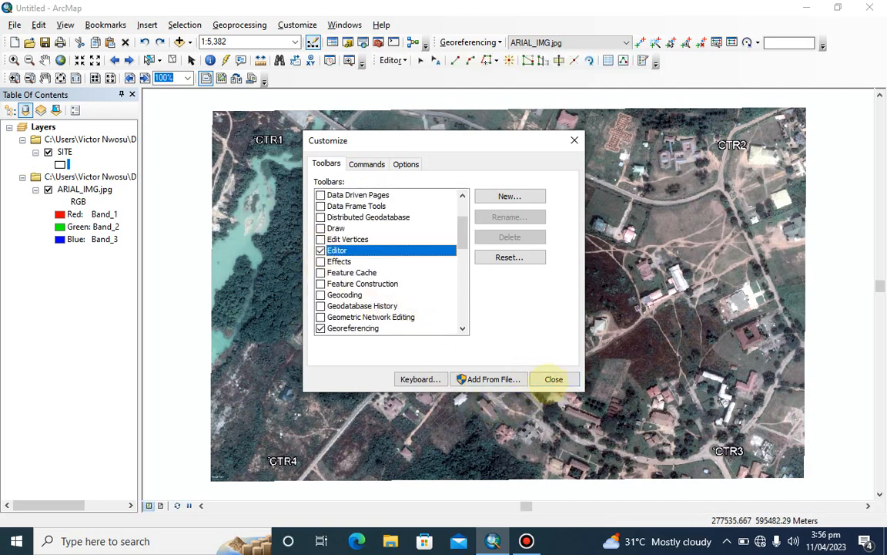
left_click(554, 378)
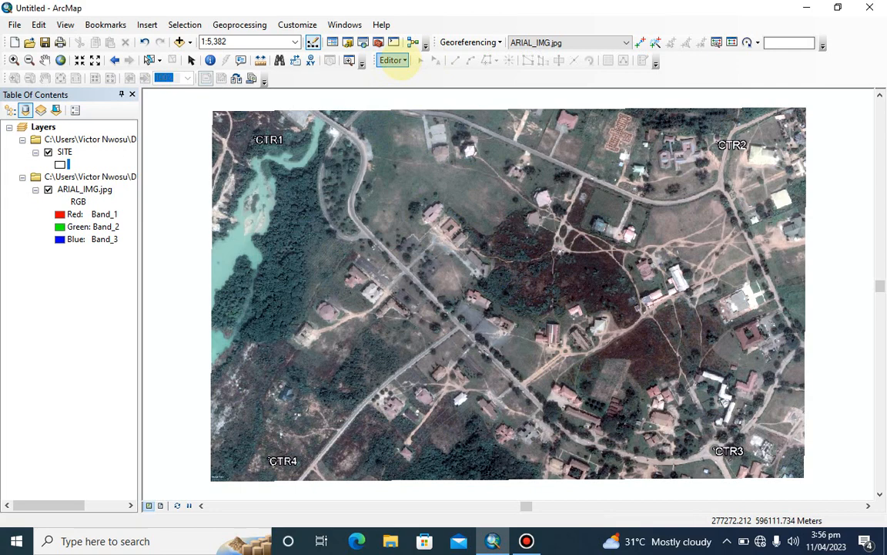
Start an editing session, activate the SITE feature template for polygon construction, and move the Create Features window off the image
left_click(392, 60)
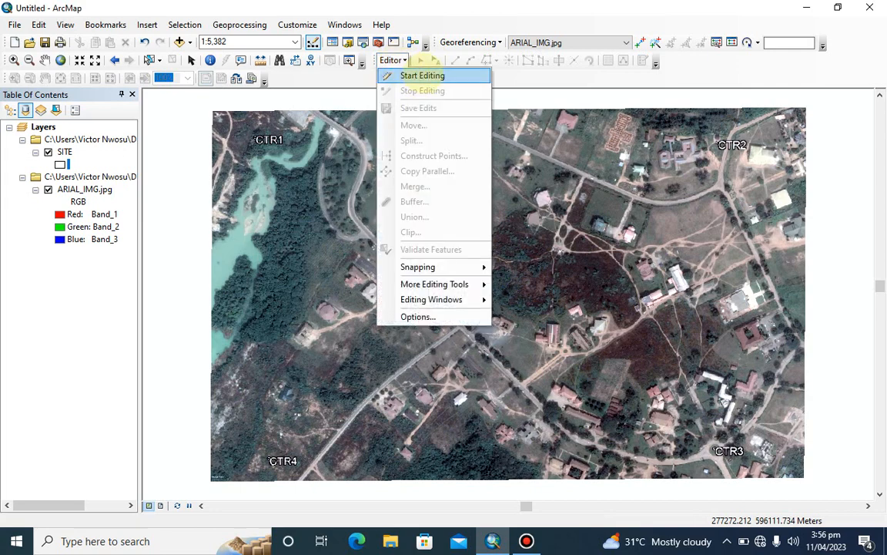
left_click(422, 75)
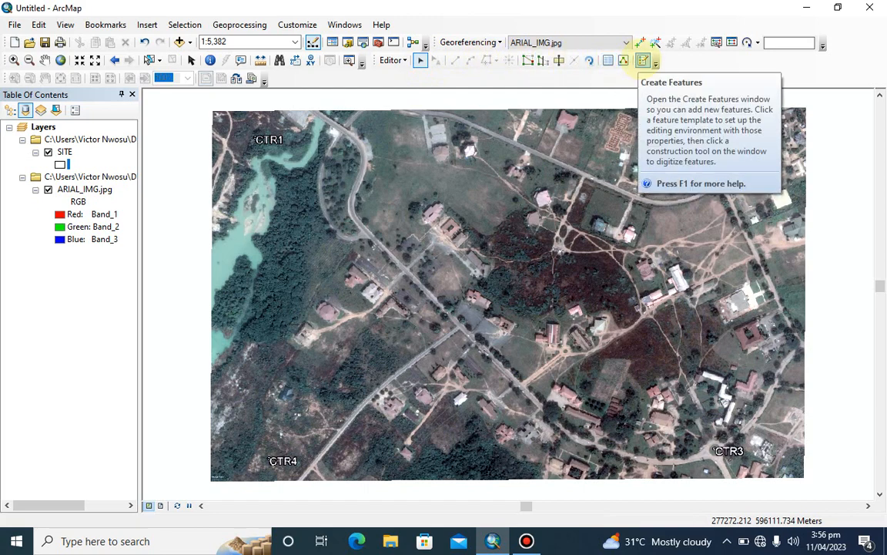
left_click(643, 61)
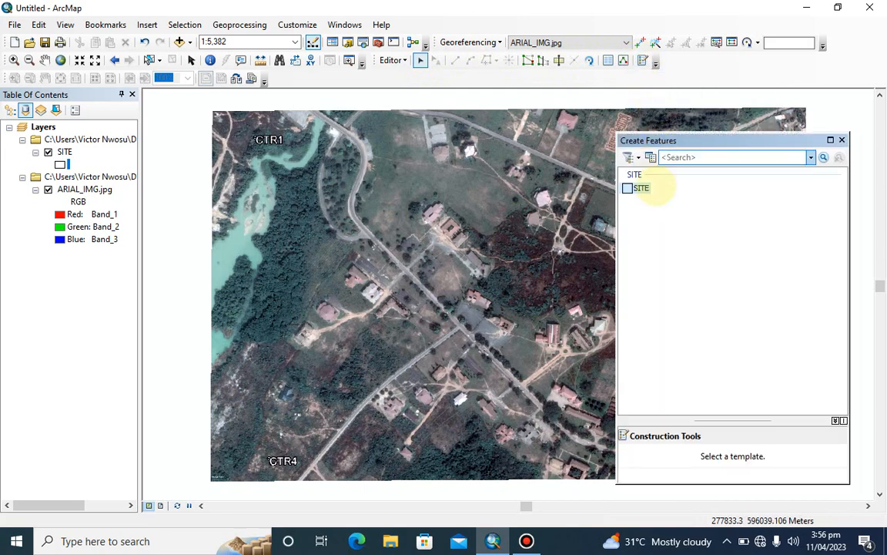
left_click(642, 188)
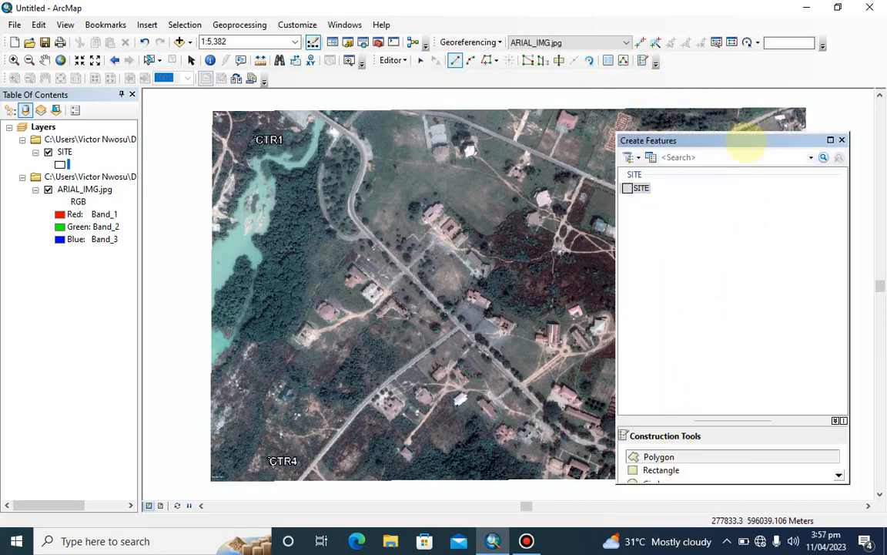
left_click_drag(742, 139, 788, 134)
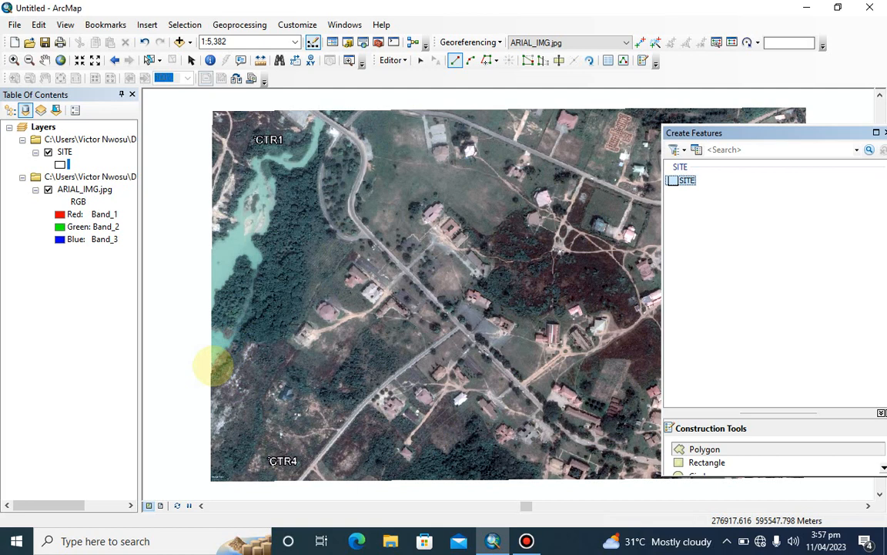
Start the SITE polygon on the image's western edge and trace the southern end of the water body back to that edge
left_click(212, 365)
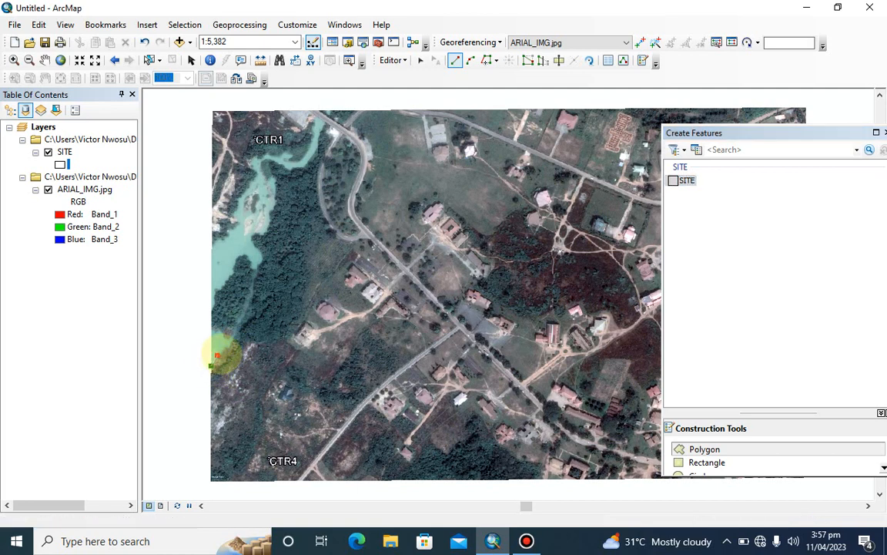
left_click(228, 348)
left_click(229, 339)
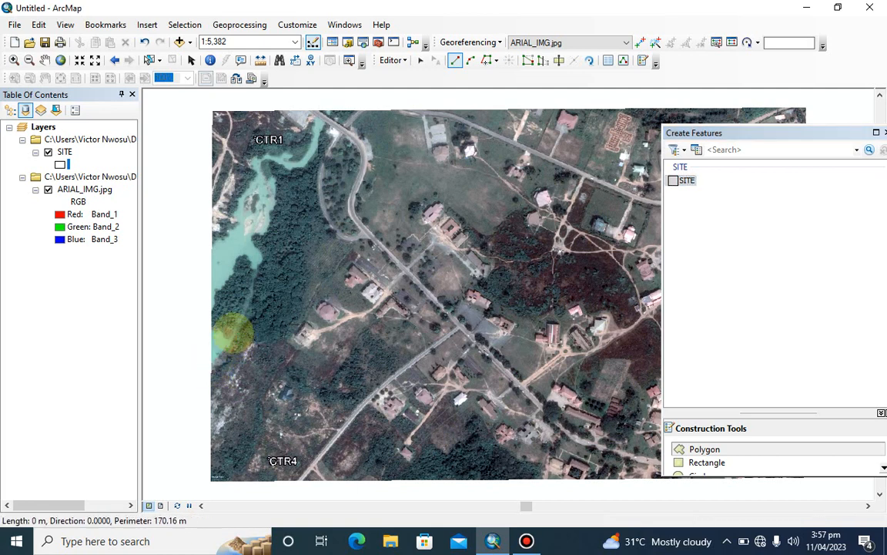
left_click(224, 338)
left_click(223, 333)
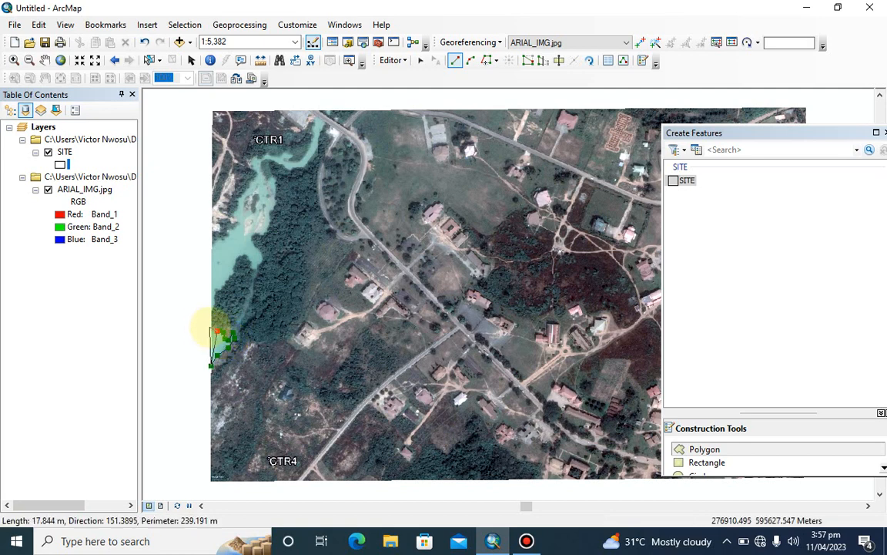
left_click(211, 325)
left_click(211, 311)
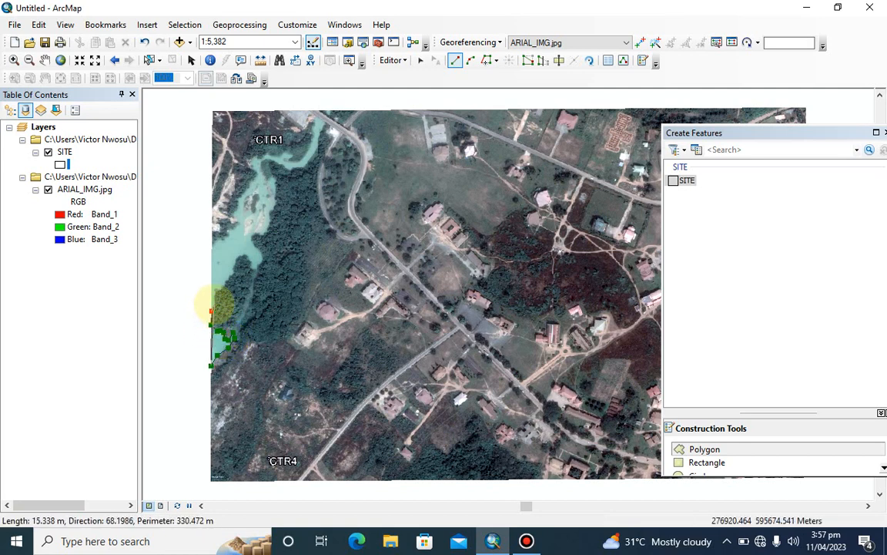
Continue the polygon northeast from the image's western edge along the wooded bank to the bend in the water
left_click(214, 304)
left_click(214, 295)
left_click(220, 290)
left_click(228, 278)
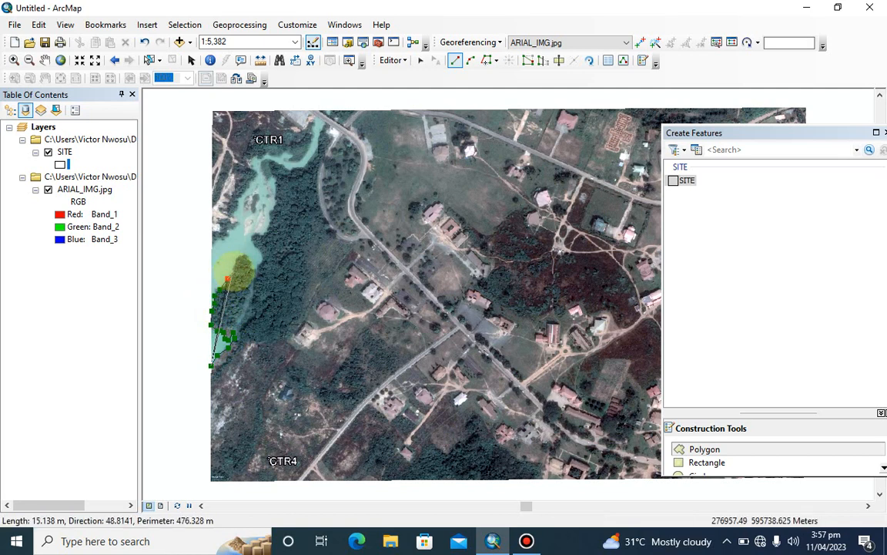
left_click(235, 269)
left_click(239, 260)
left_click(245, 254)
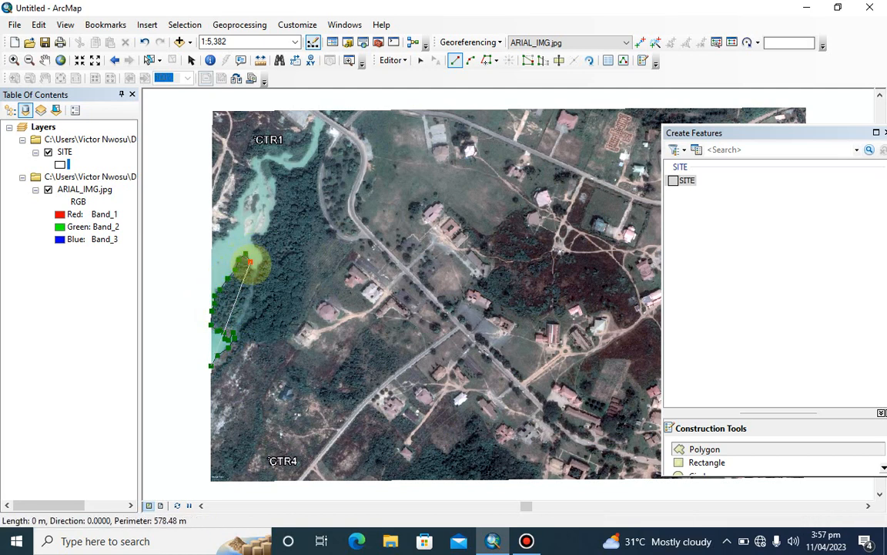
Trace the narrow channel and the eastern shore up to the northern tip, returning along the inlet's opposite bank below CTR1
left_click(252, 270)
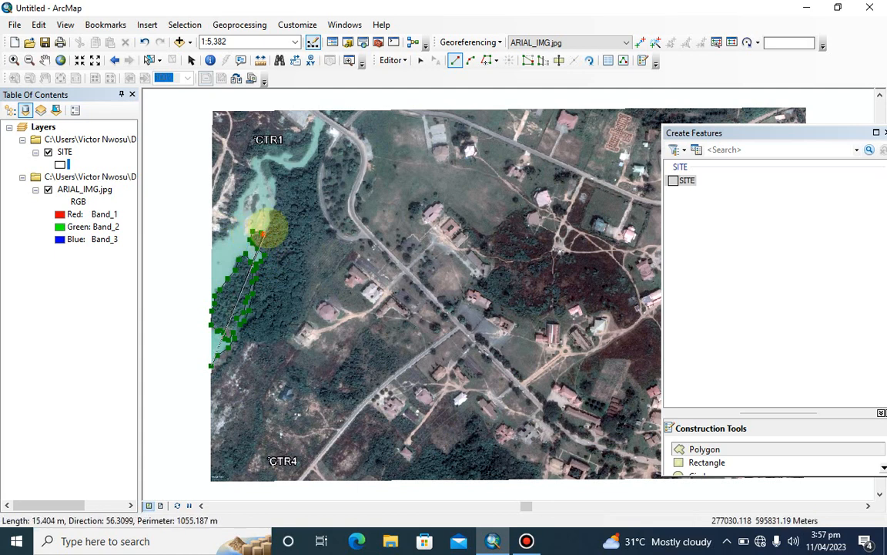
left_click(274, 206)
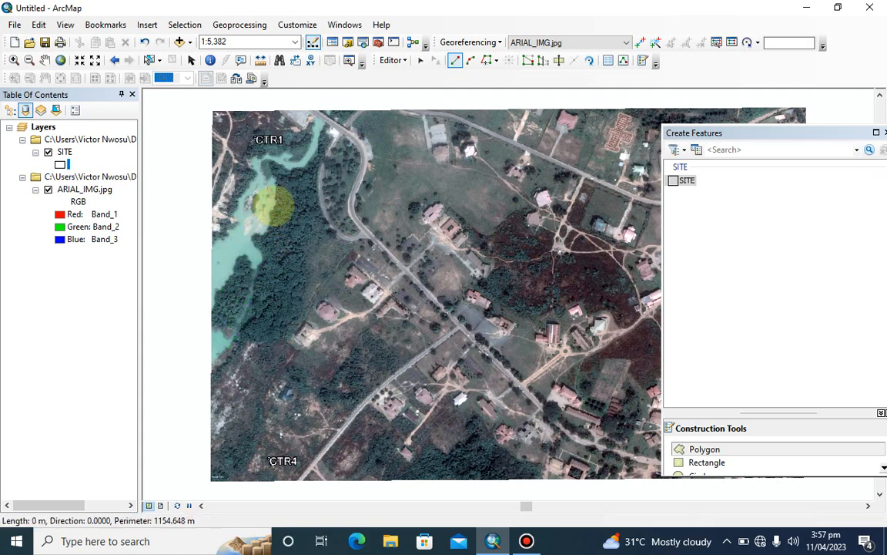
left_click(276, 195)
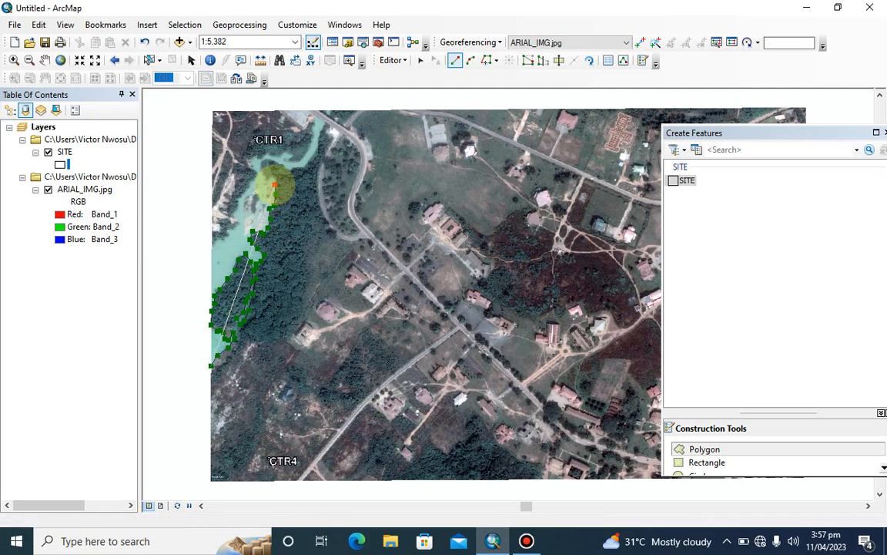
left_click(309, 148)
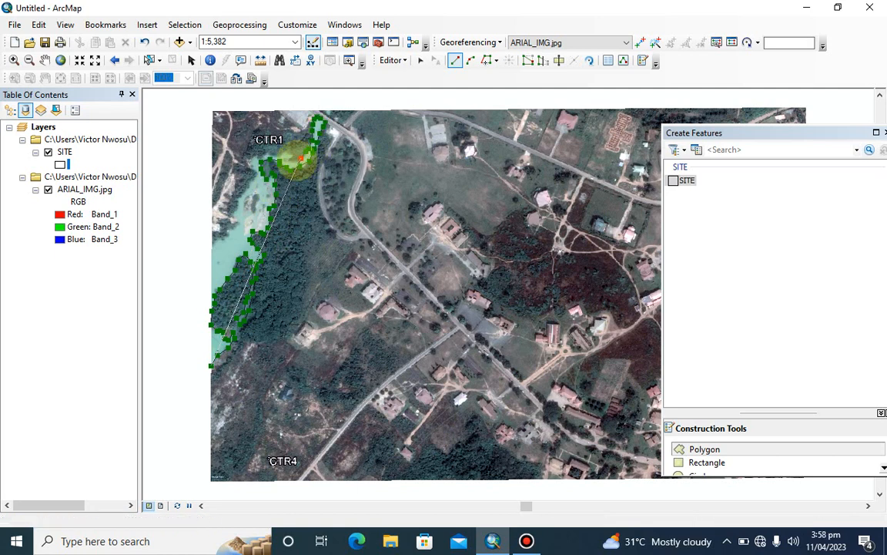
left_click(295, 156)
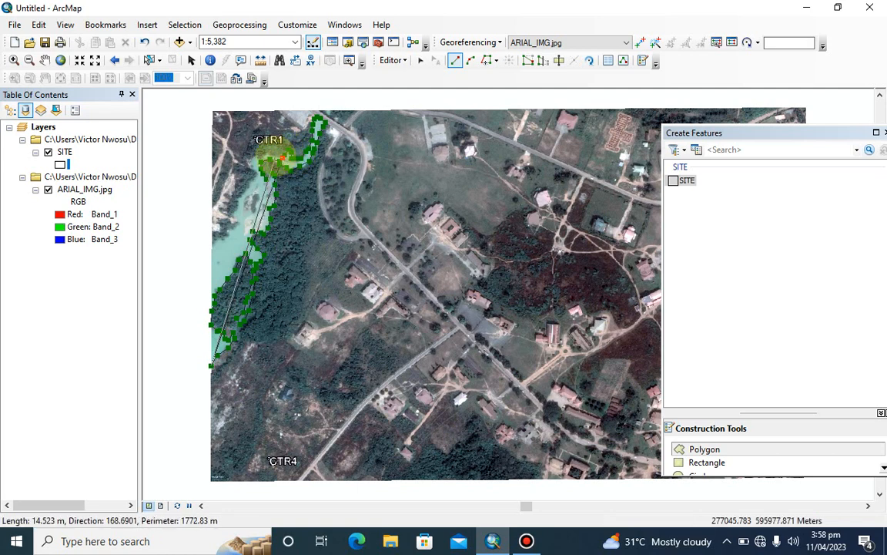
left_click(267, 156)
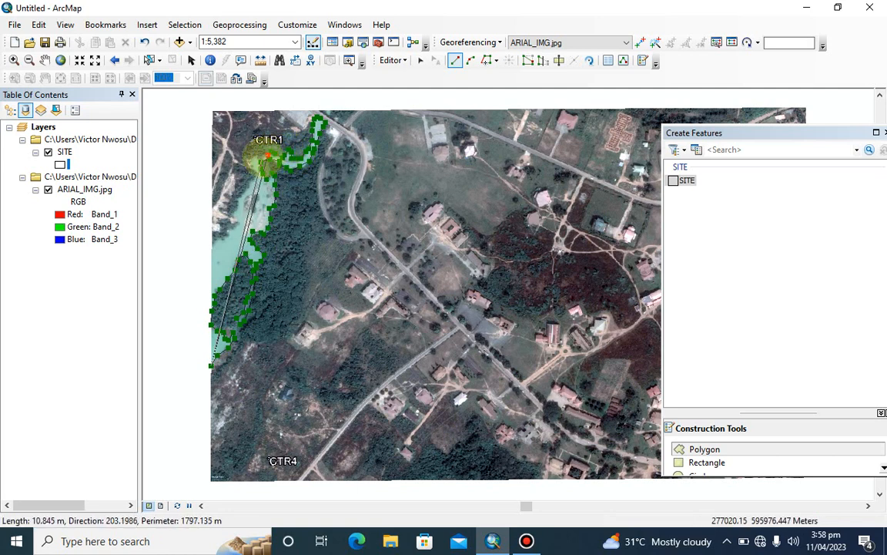
left_click(250, 155)
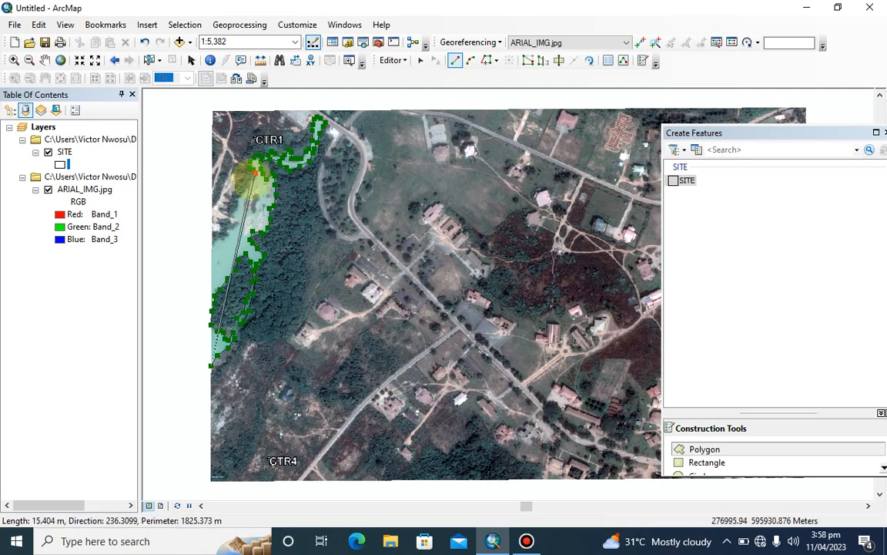
Trace the western shore south to the image edge, follow the edge past the water, and complete the sketch with Finish Part
left_click(244, 189)
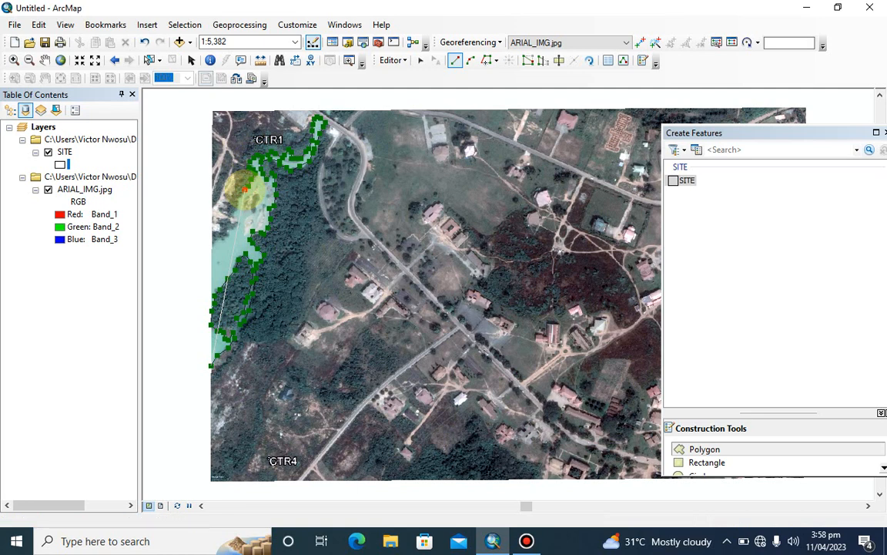
left_click(242, 194)
left_click(238, 204)
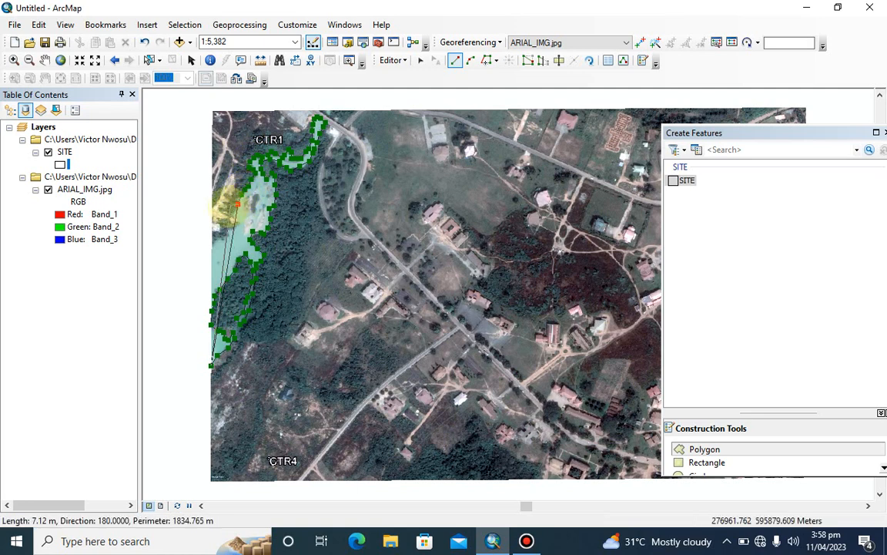
left_click(236, 222)
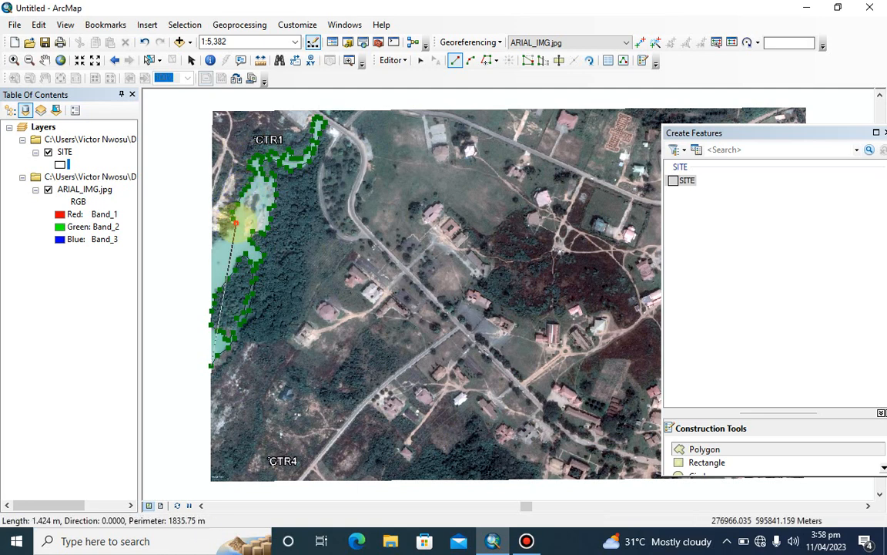
left_click(228, 231)
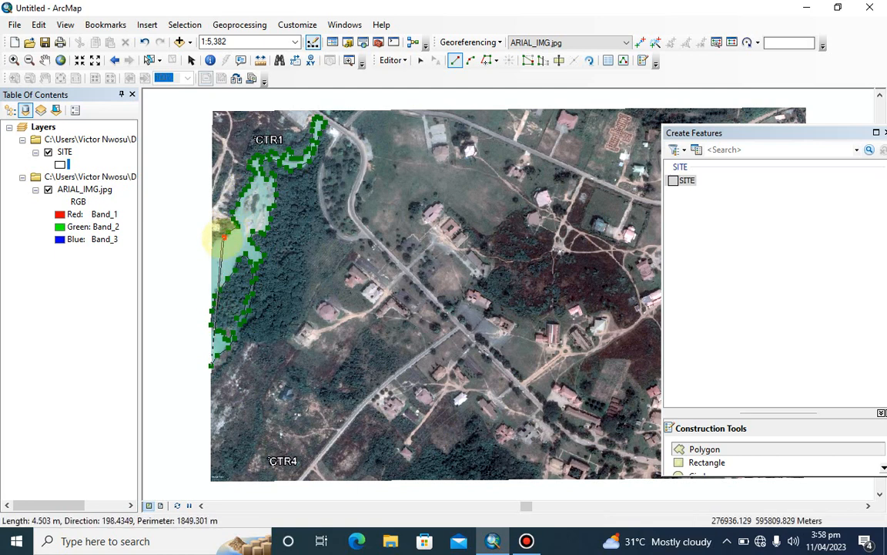
left_click(215, 239)
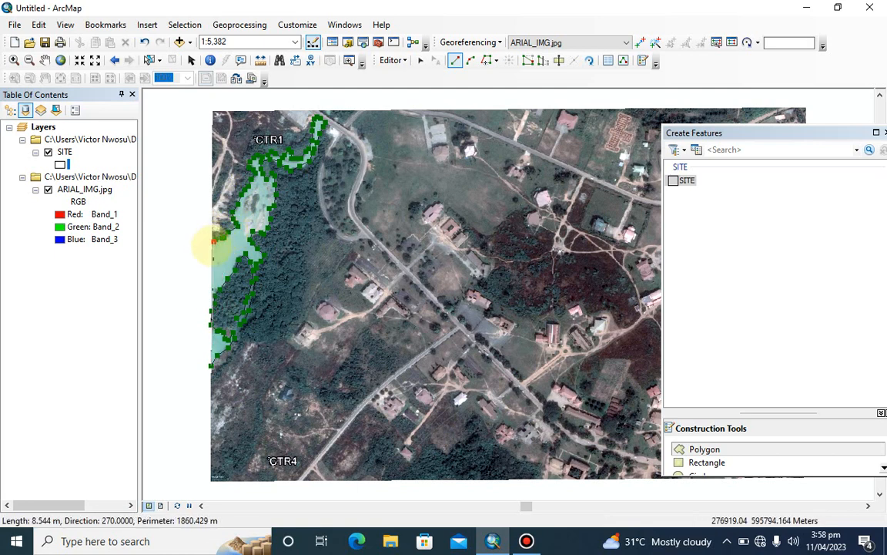
left_click(212, 242)
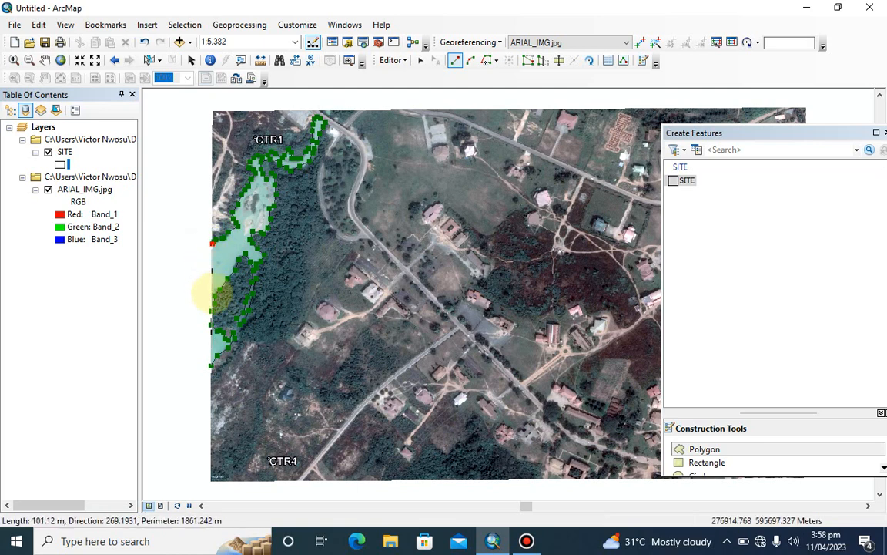
left_click(214, 292)
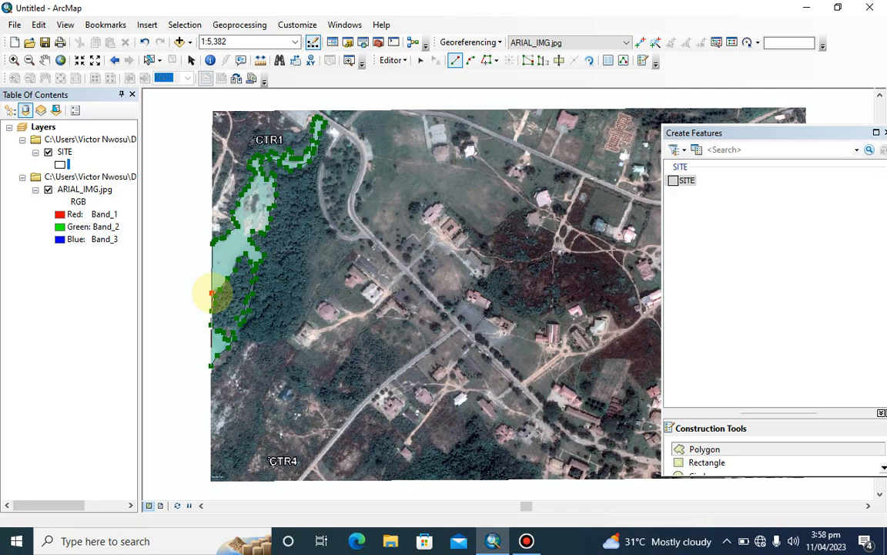
right_click(213, 292)
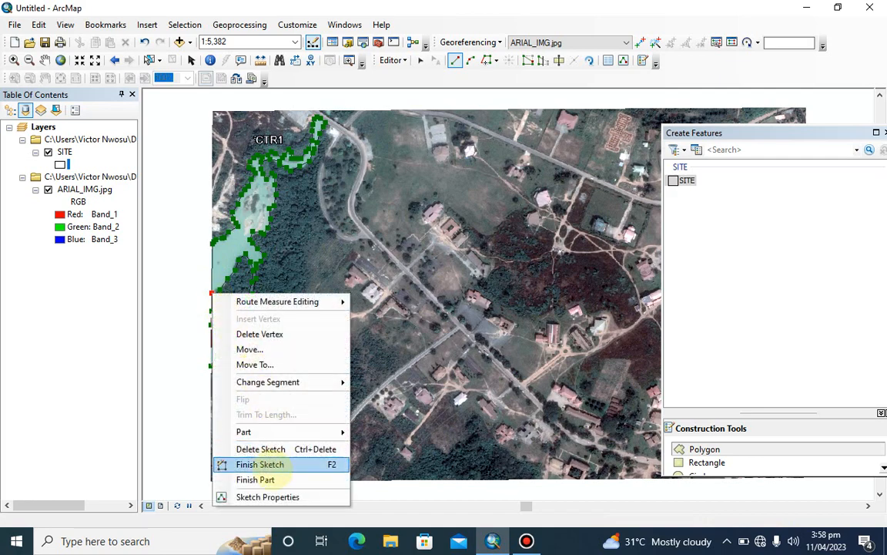
left_click(255, 480)
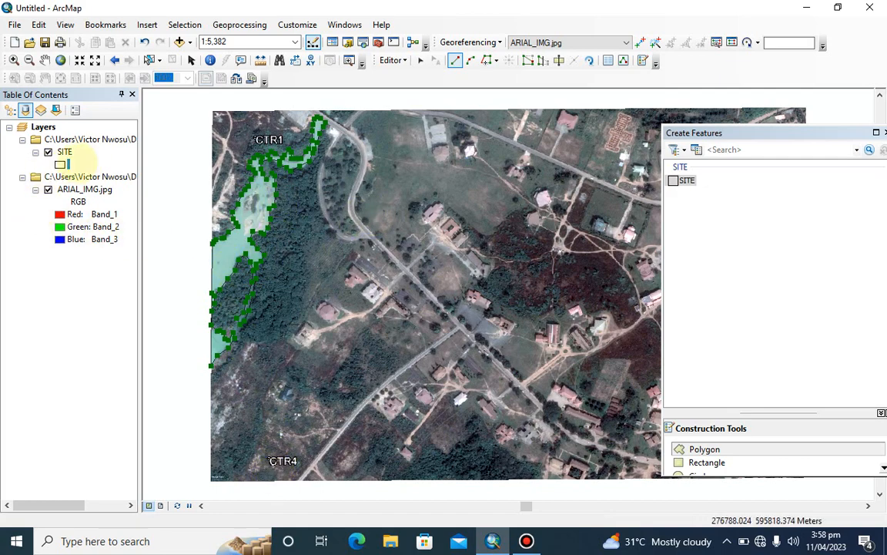
Apply the Blue symbol to the SITE layer and change its fill to a brighter, saturated blue
left_click(60, 164)
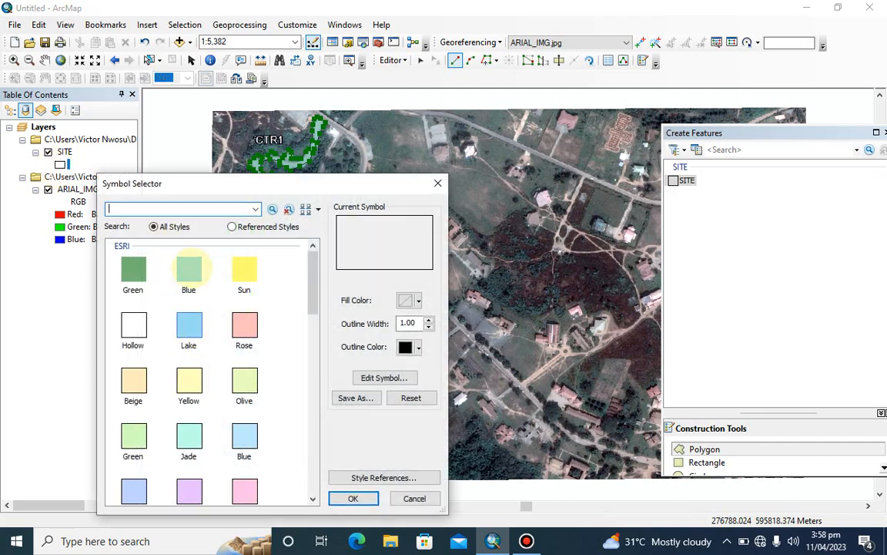
left_click(189, 267)
left_click(353, 498)
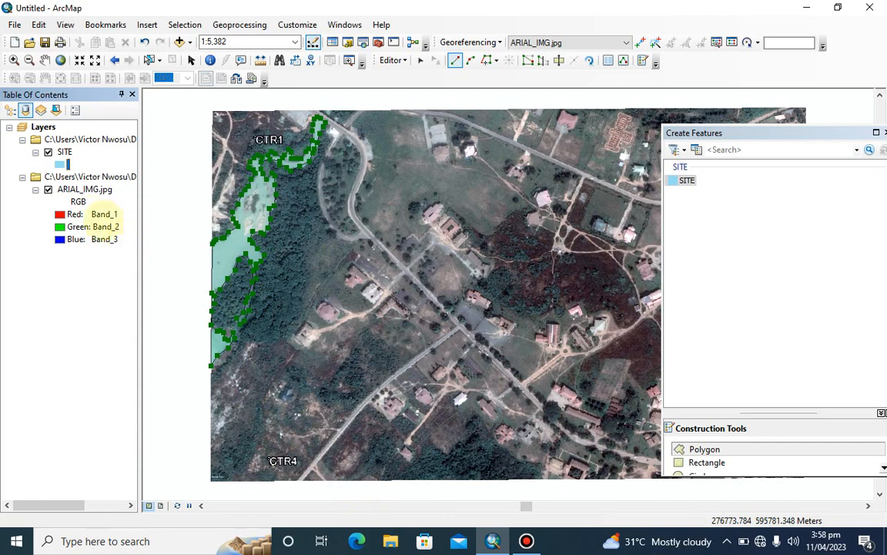
left_click(66, 163)
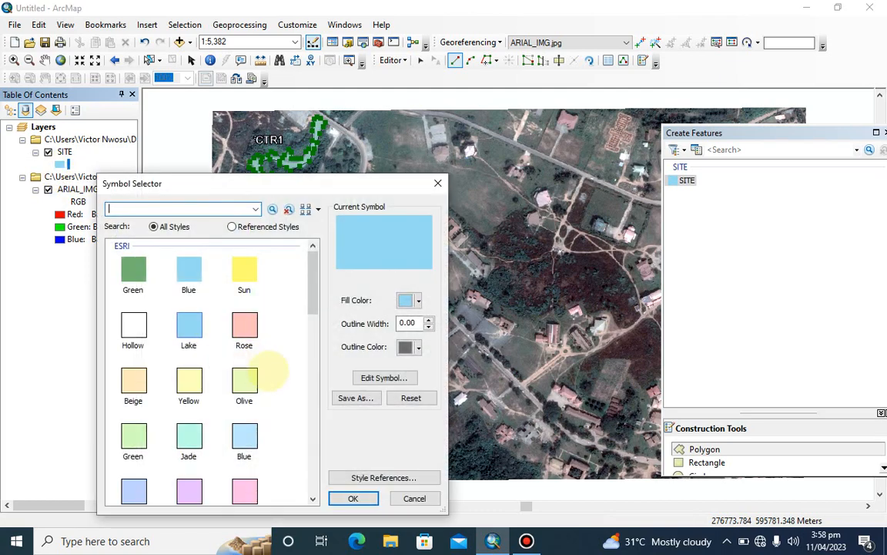
left_click(408, 301)
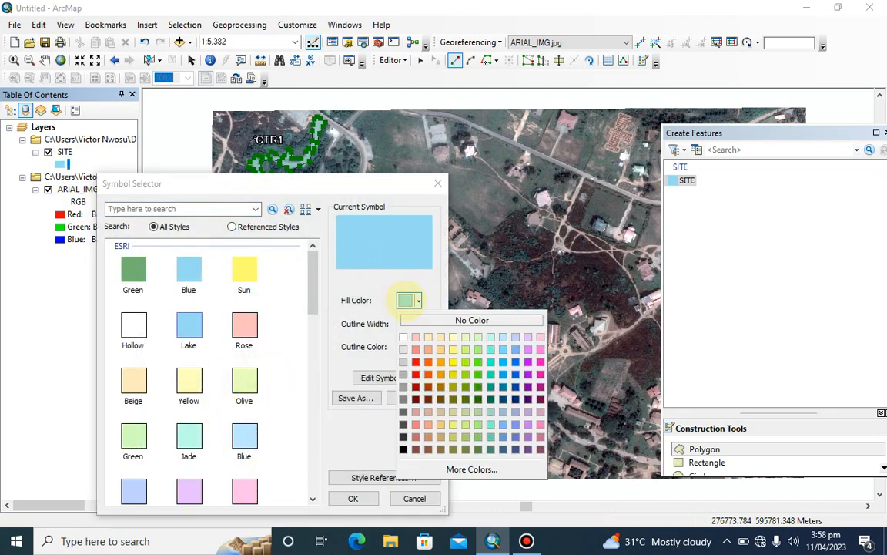
left_click(512, 360)
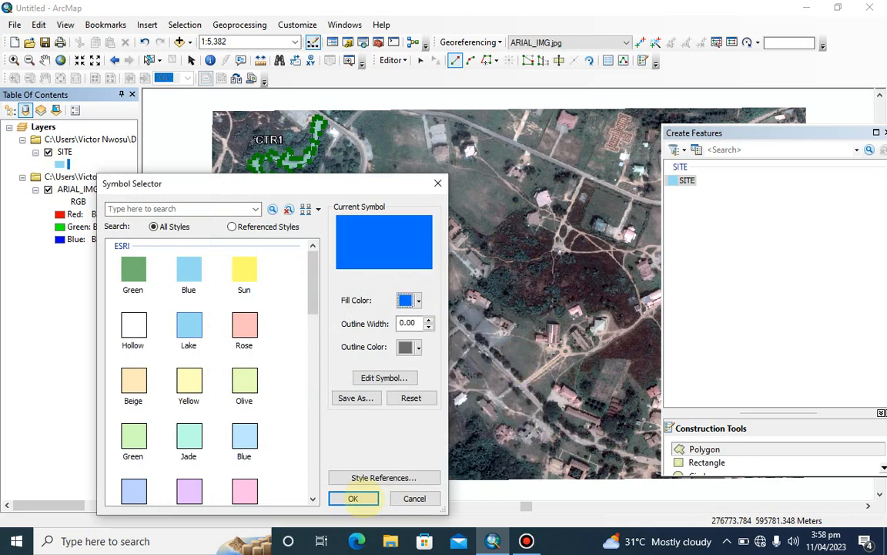
left_click(353, 498)
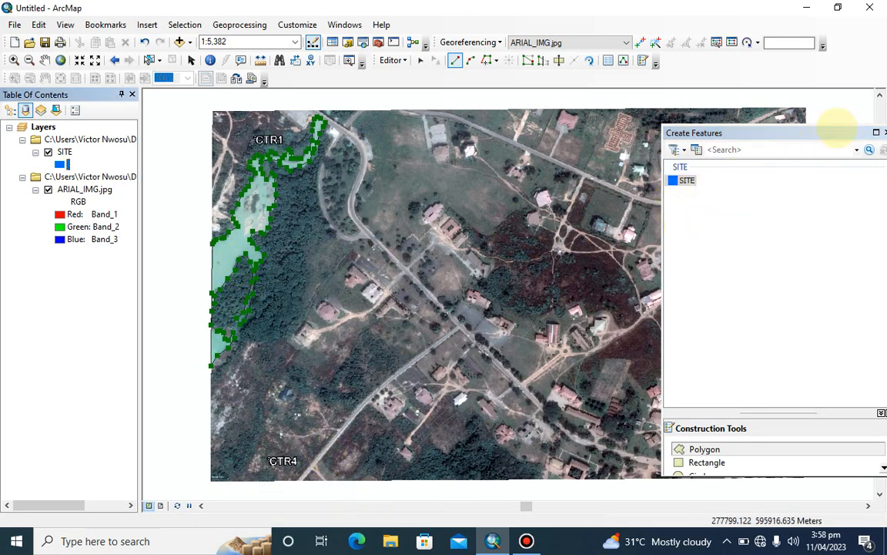
Close the Create Features window, then save the edits and end the editing session
left_click(884, 133)
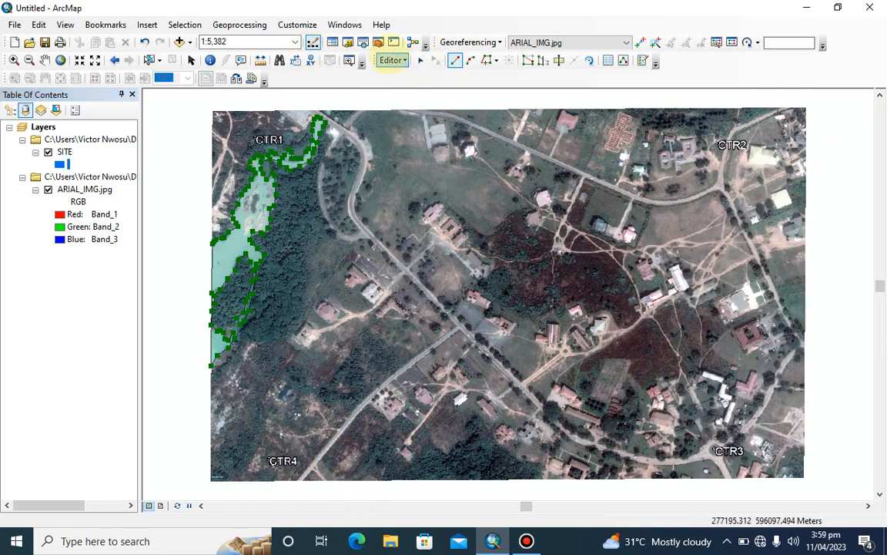
left_click(393, 60)
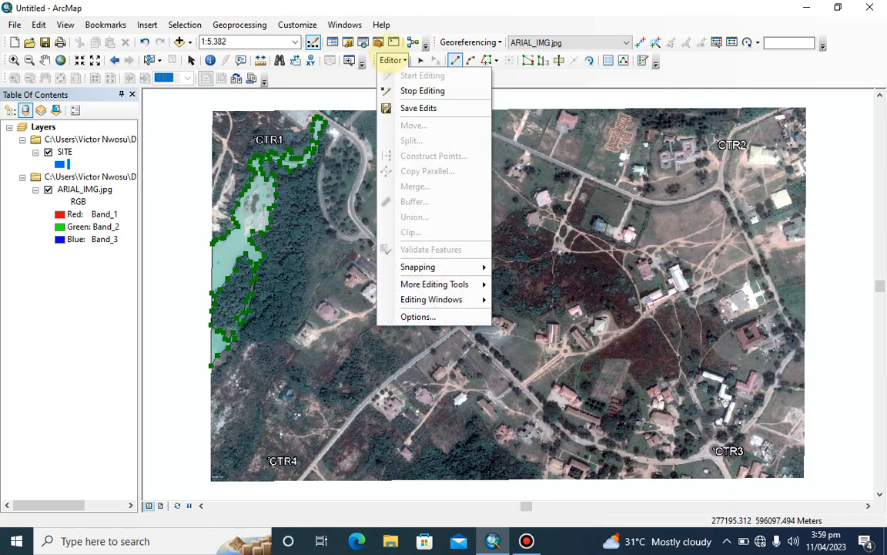
left_click(408, 104)
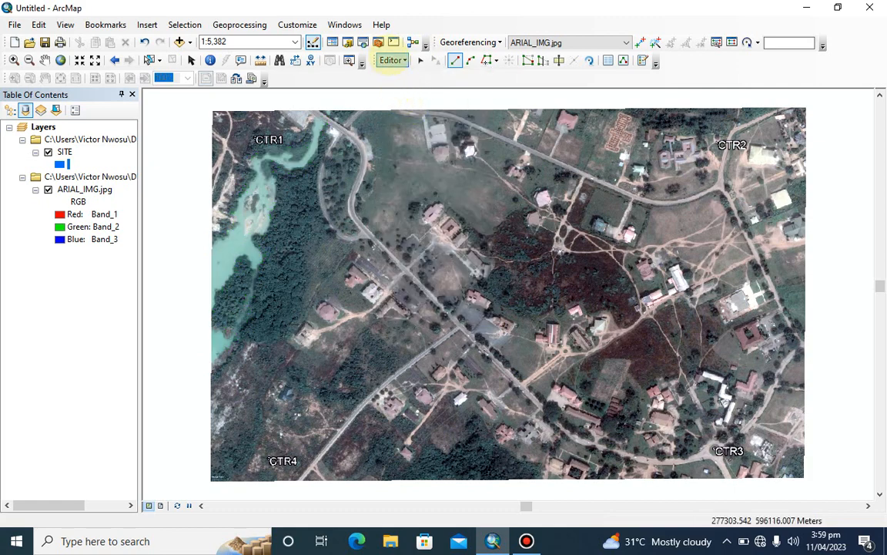
left_click(392, 60)
left_click(419, 91)
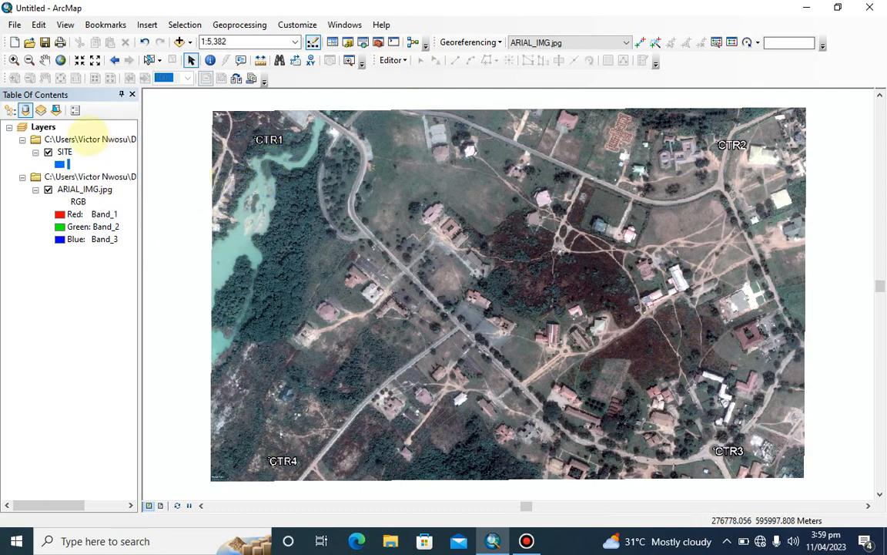
Give the SITE layer's symbol a black outline with width 1, then close the layer's properties
left_click(49, 152)
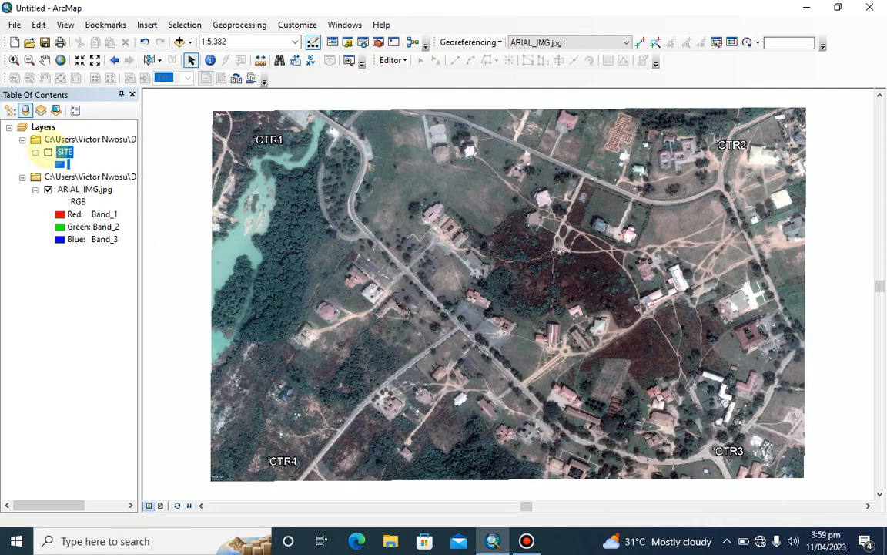
left_click(48, 152)
left_click(60, 163)
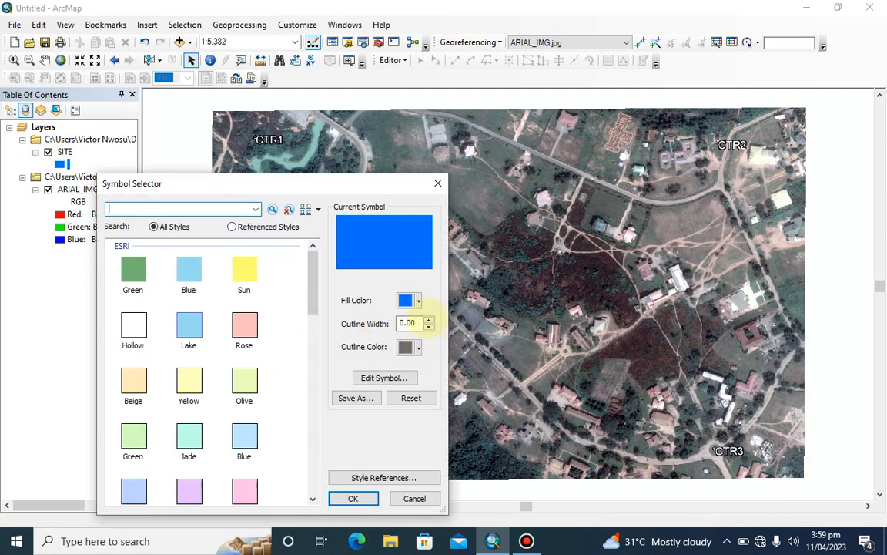
left_click(428, 319)
left_click(429, 319)
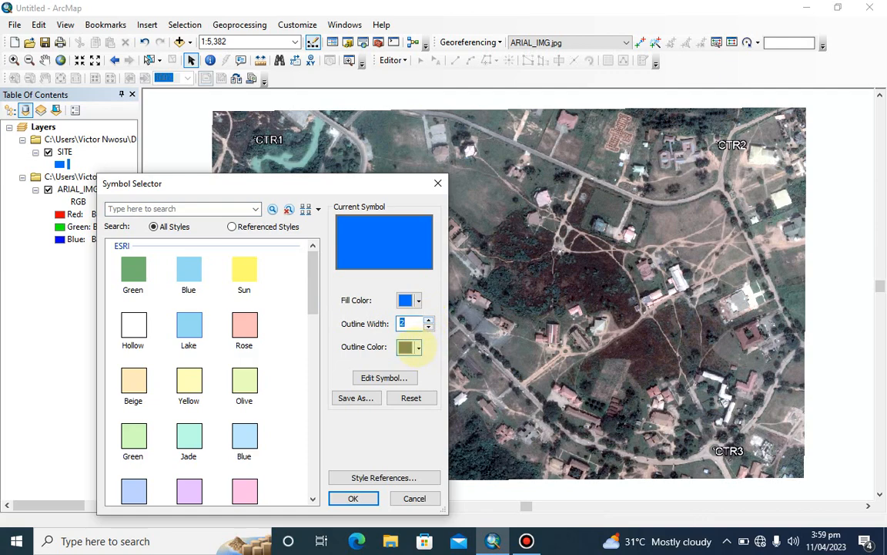
left_click(418, 347)
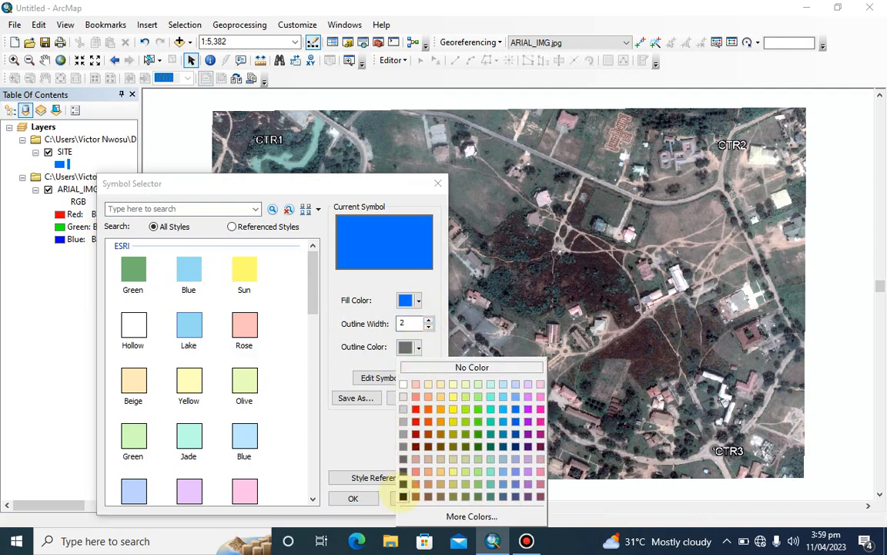
left_click(403, 497)
left_click(429, 327)
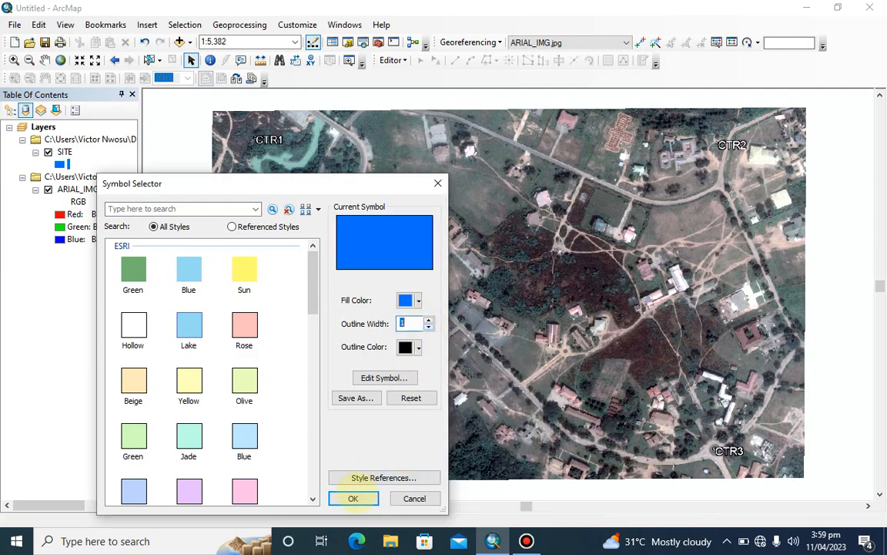
left_click(352, 496)
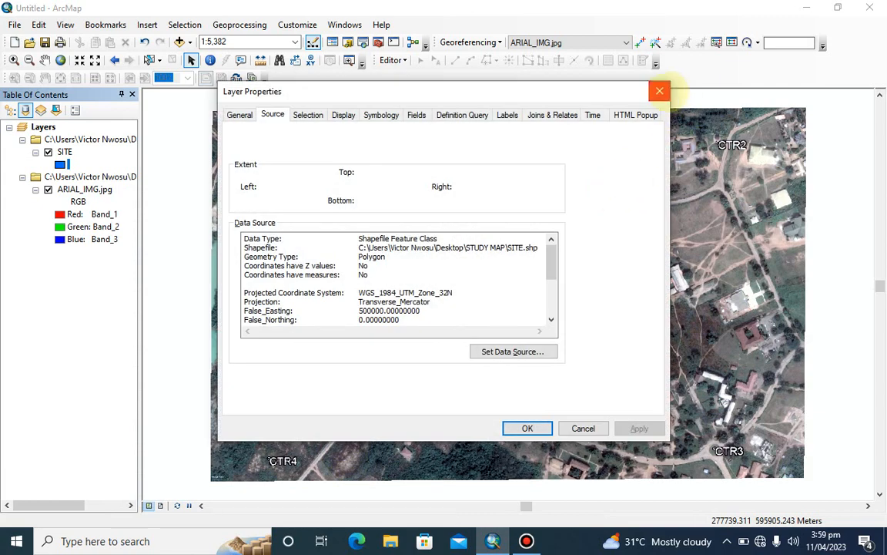
left_click(659, 91)
left_click(527, 540)
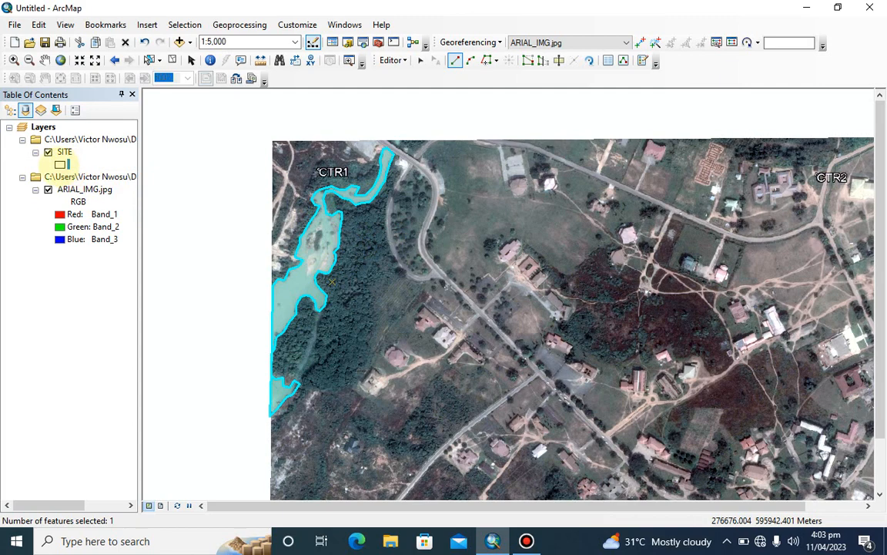
Apply the Blue symbol to the SITE layer with a black outline of width 1
left_click(60, 164)
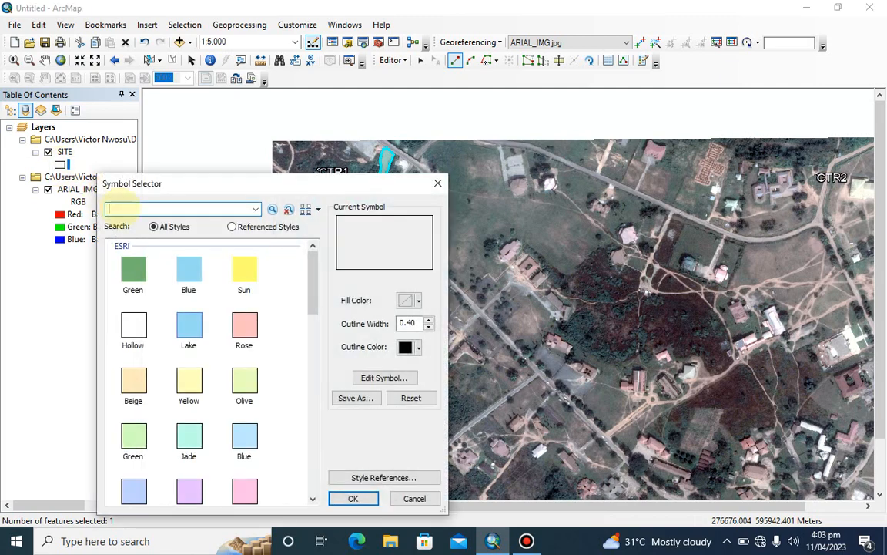
left_click(181, 275)
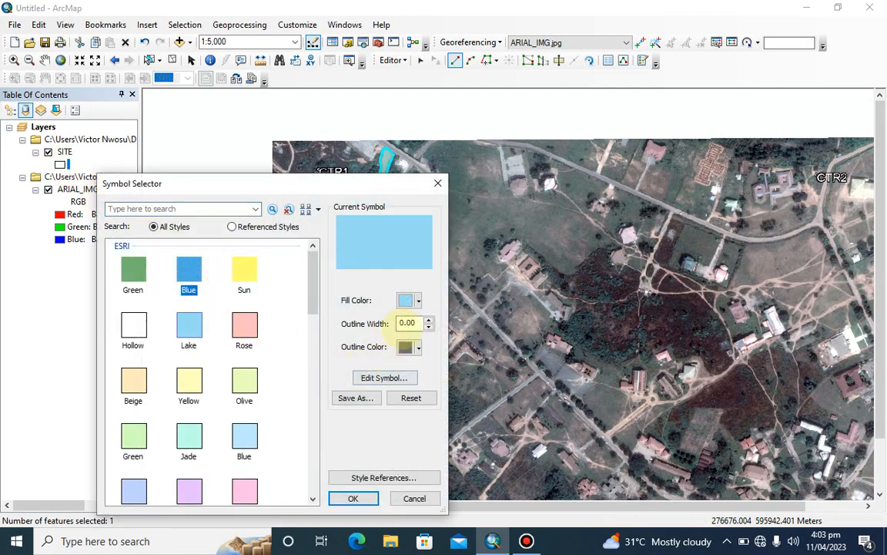
left_click(418, 348)
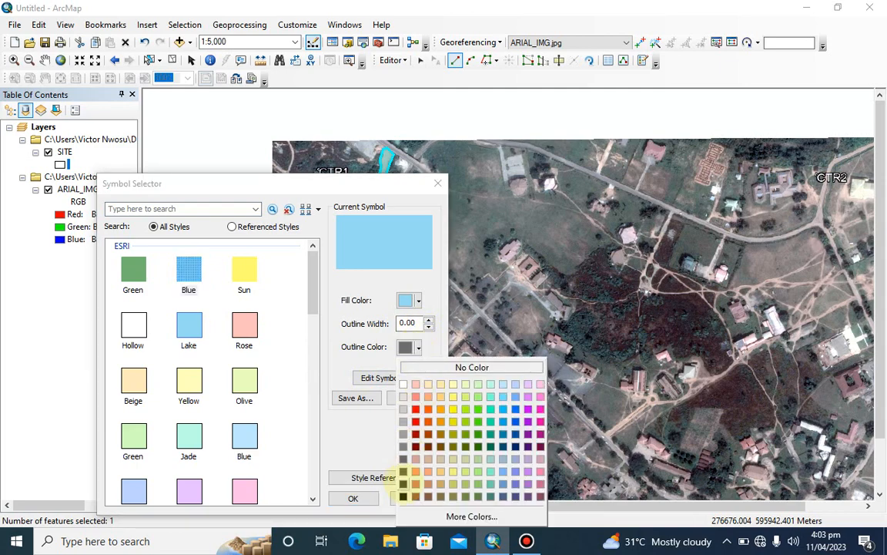
left_click(403, 496)
left_click(428, 319)
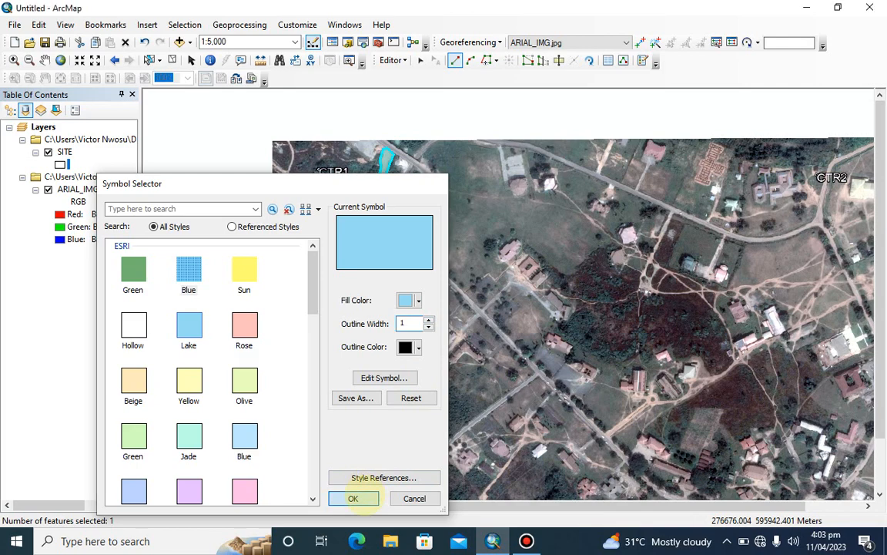
left_click(353, 498)
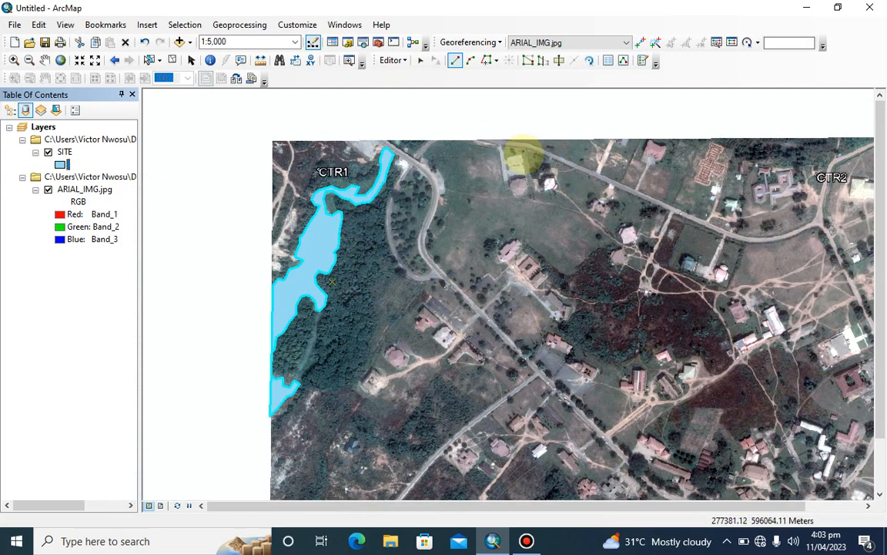
Save the edits to the digitized water body and stop editing
right_click(70, 188)
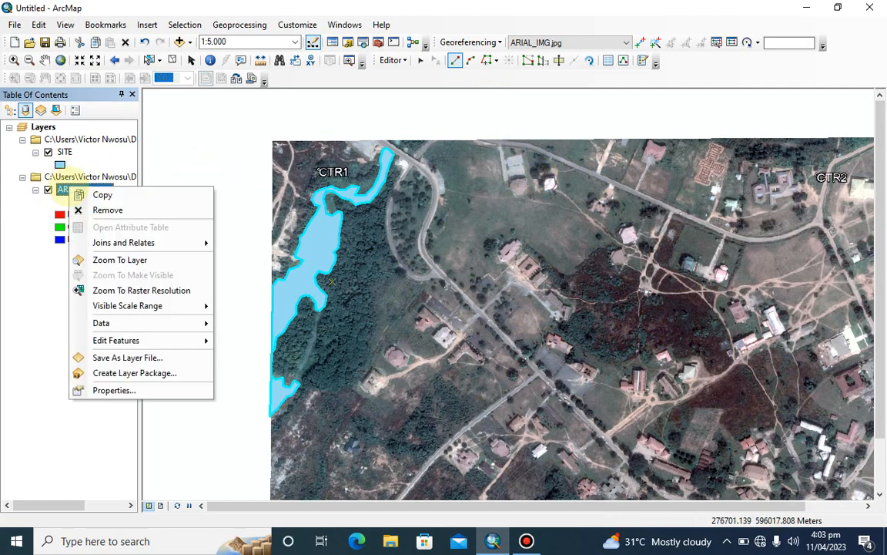
left_click(115, 260)
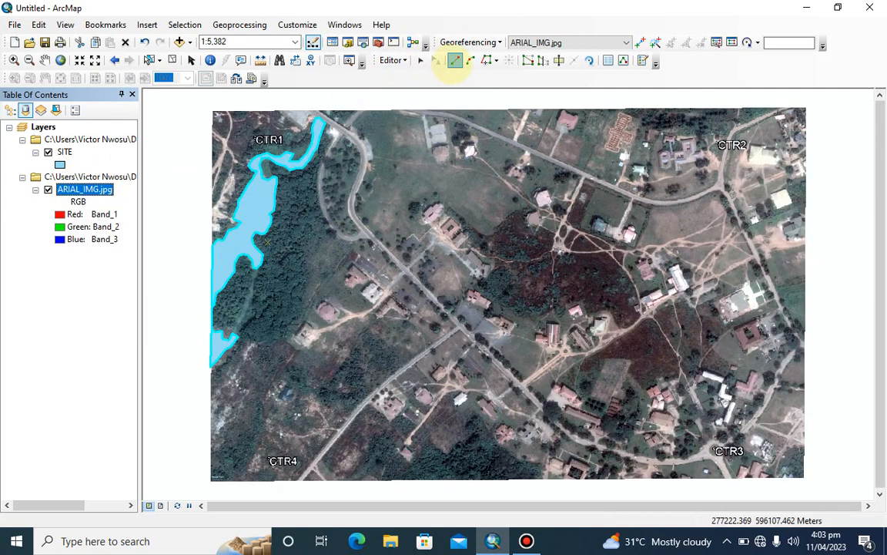
left_click(393, 61)
left_click(419, 107)
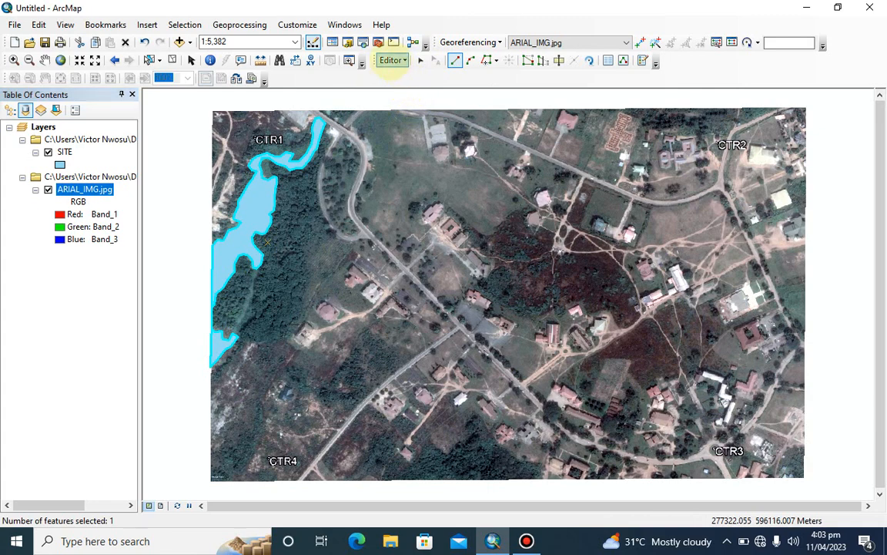
left_click(392, 61)
left_click(412, 91)
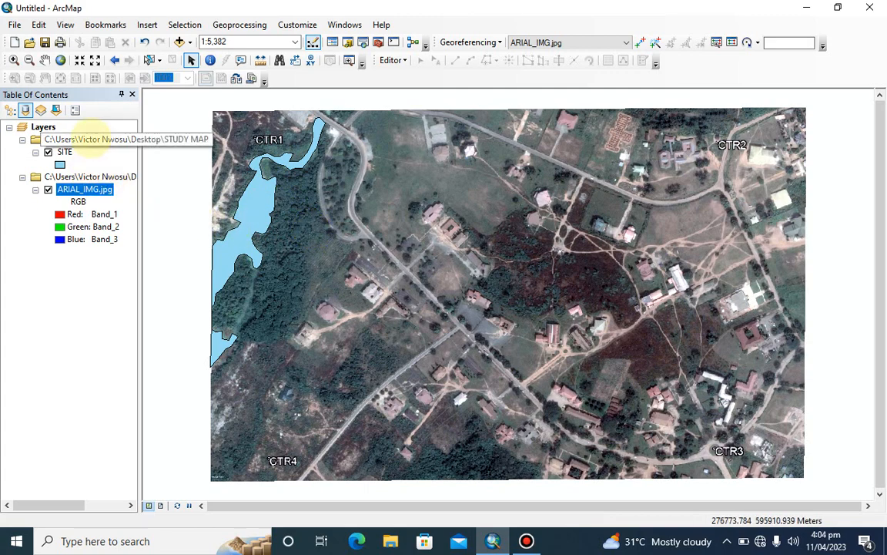
Add the CONTROL POINTS.csv table from the STUDY MAP folder to the map
left_click(89, 139)
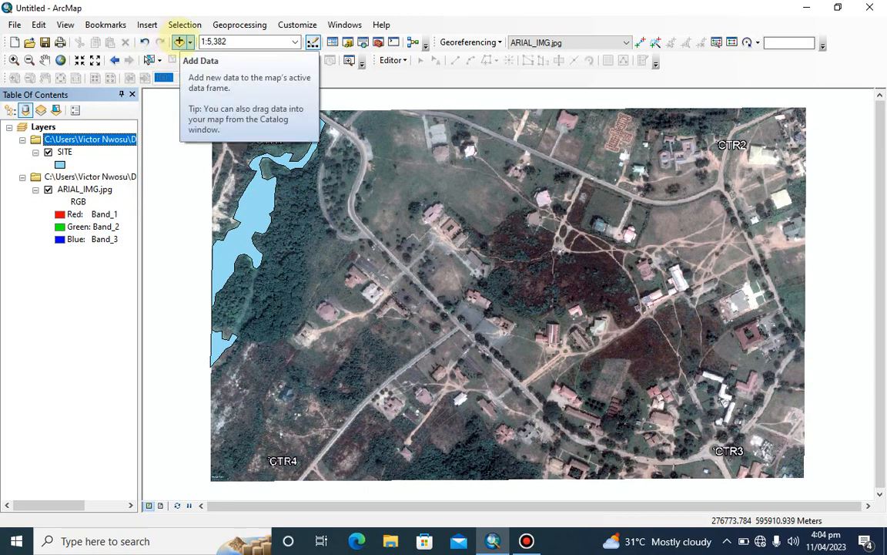
left_click(179, 42)
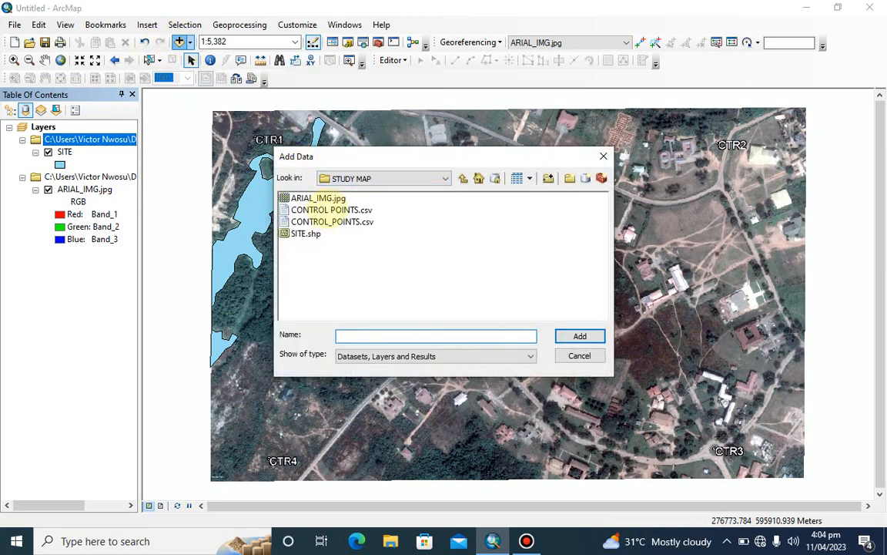
left_click(327, 210)
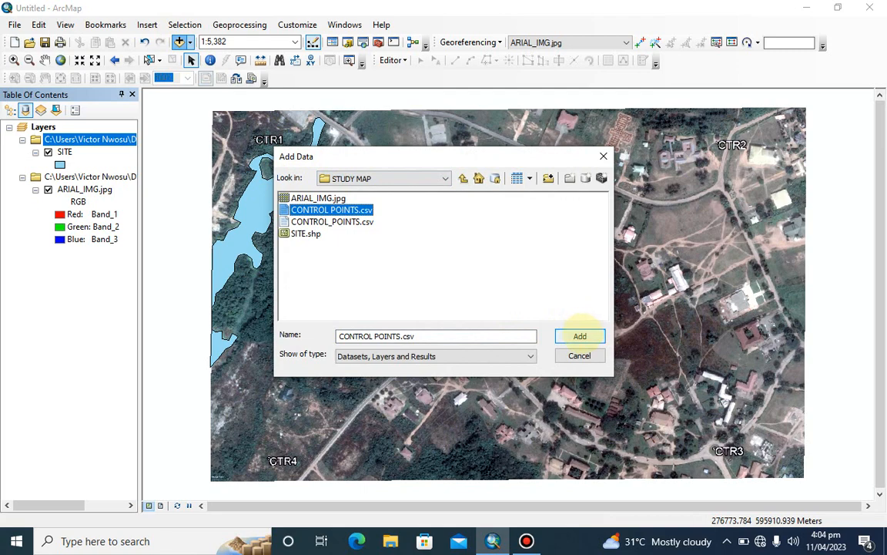
left_click(580, 336)
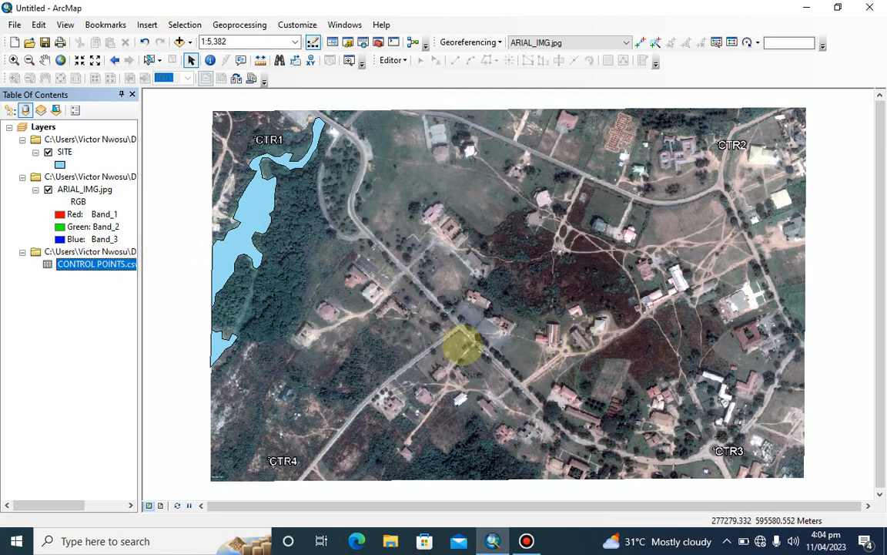
Bring up the available commands for the CONTROL POINTS.csv table
scroll(551, 382, "up", 2)
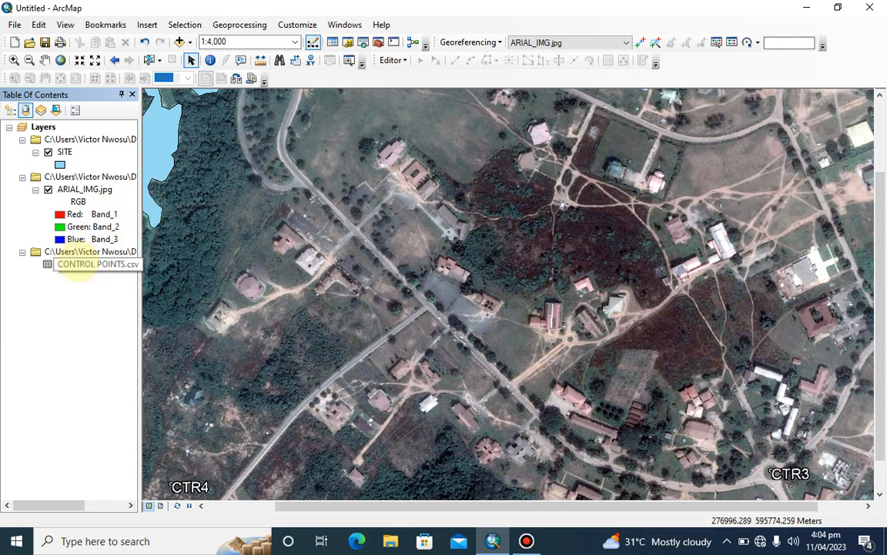
right_click(82, 265)
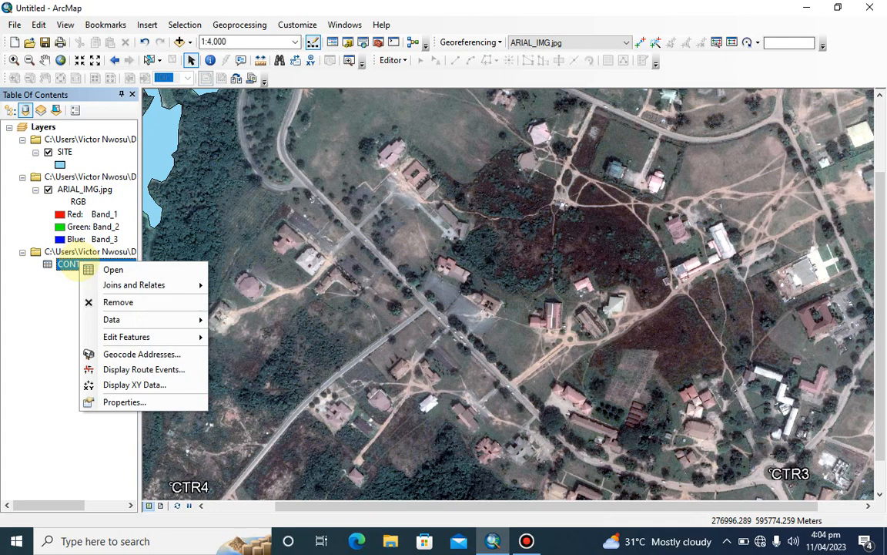
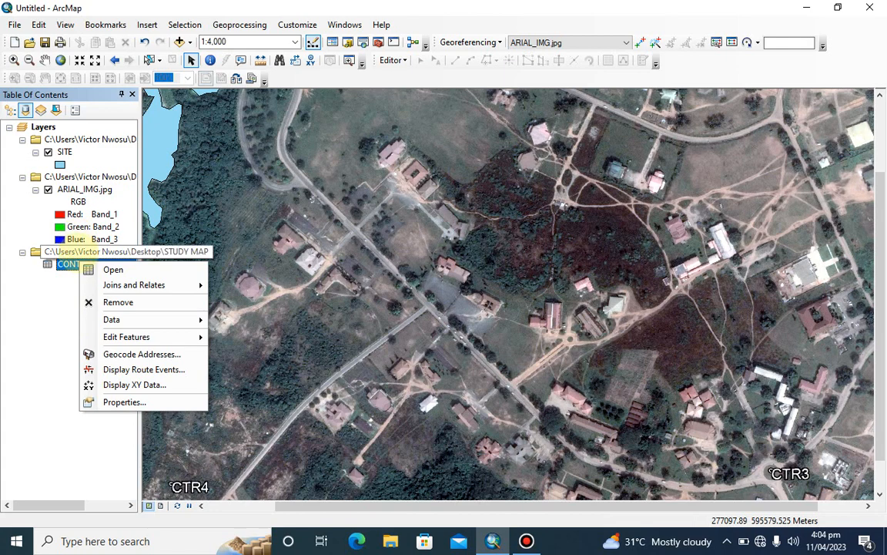
Add CONTROL POINTS.csv from the STUDY MAP folder to the map once more
left_click(89, 251)
left_click(180, 41)
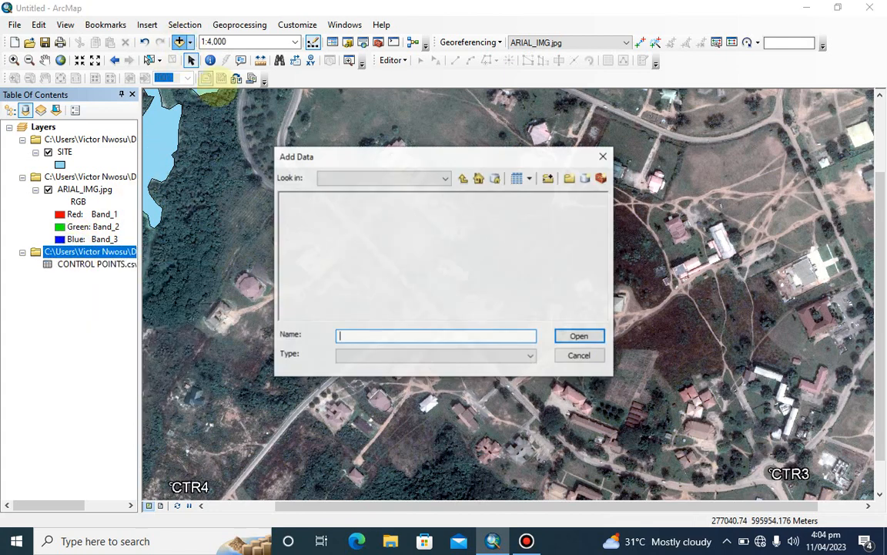
left_click(331, 209)
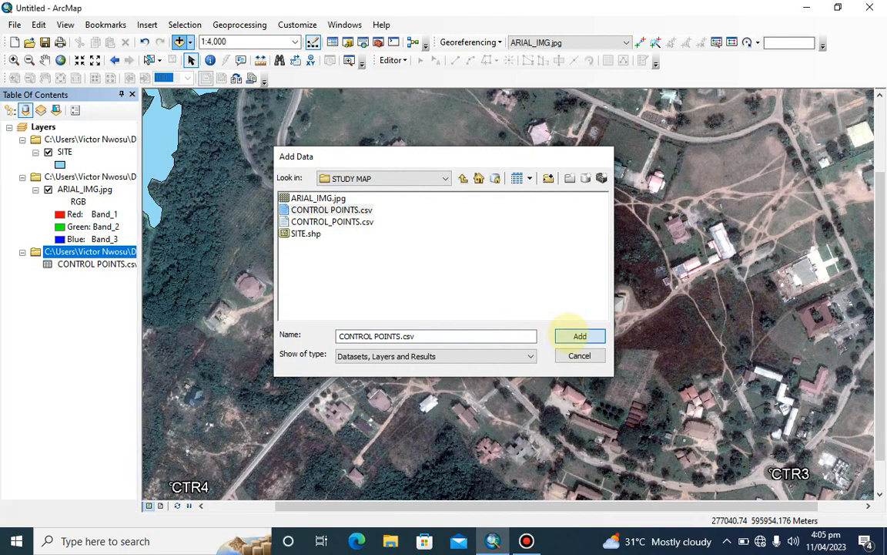
left_click(579, 335)
Display the CONTROL POINTS.csv XY data as a point layer, using fields X and Y in WGS_1984_UTM_Zone_32N
right_click(85, 265)
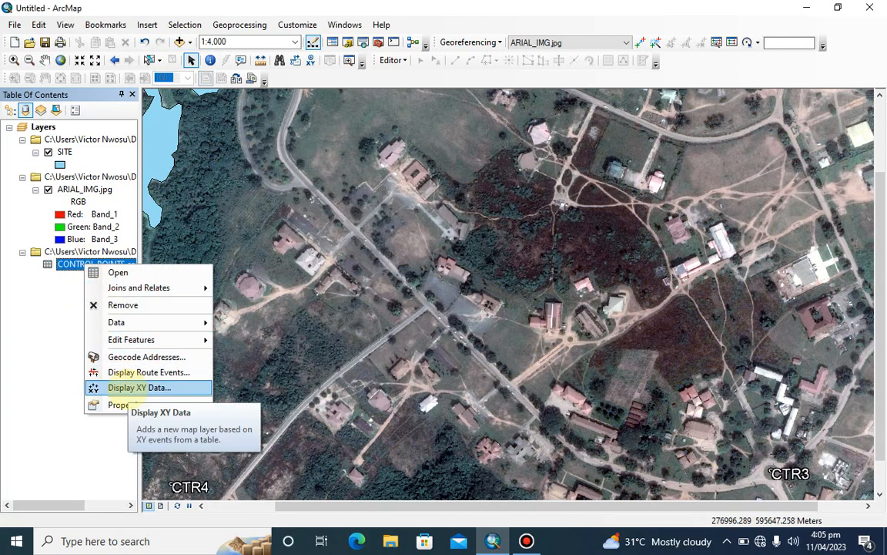
left_click(140, 386)
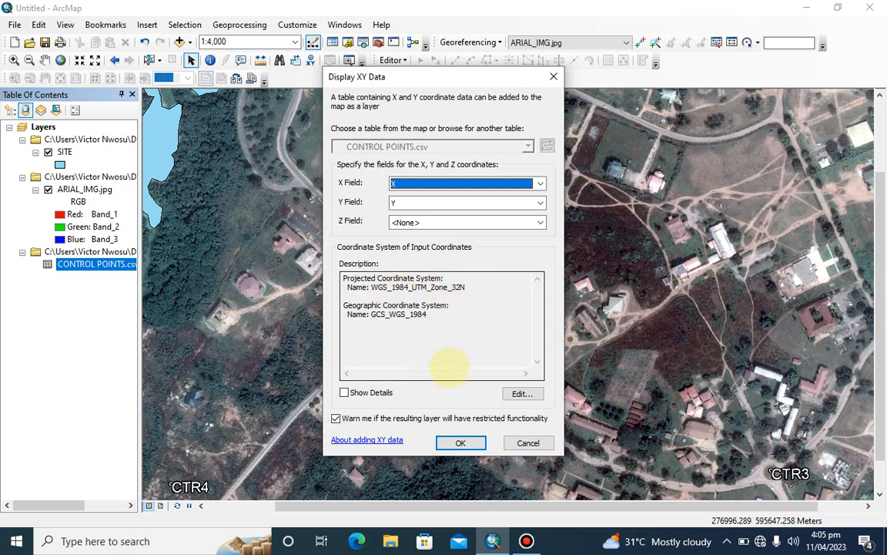
left_click(461, 443)
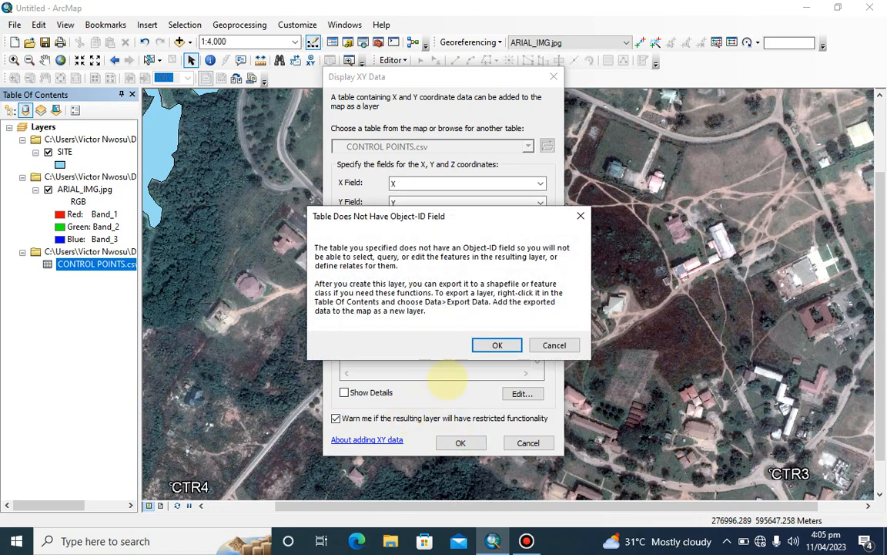
left_click(493, 341)
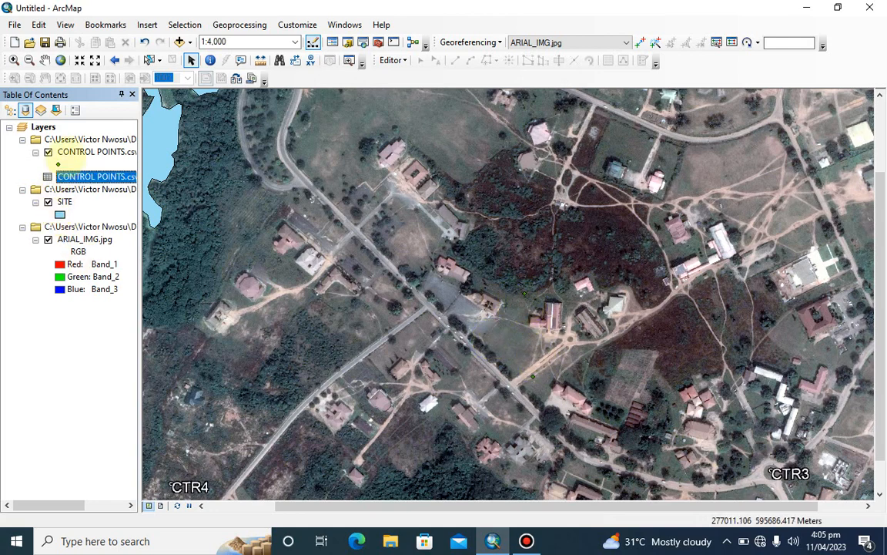
Colour the control point symbols red and turn on feature labels for that point layer
left_click(58, 165)
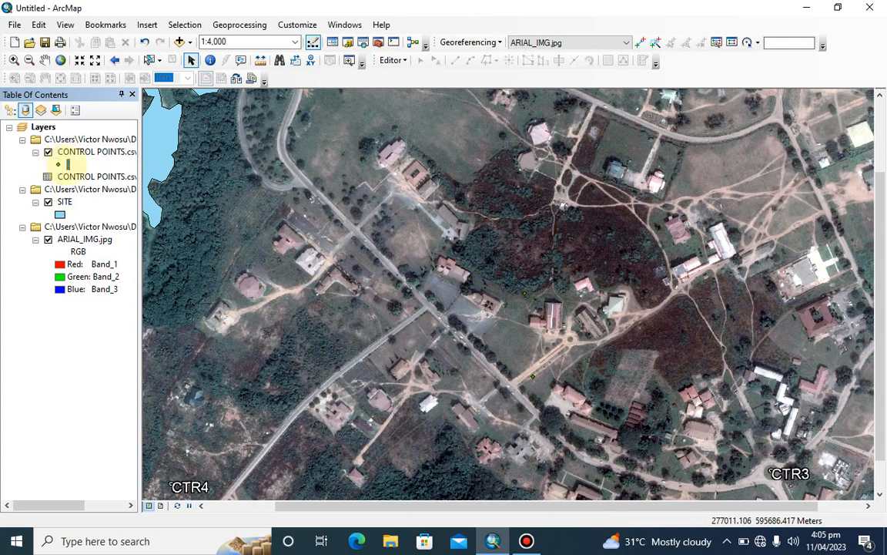
left_click(57, 164)
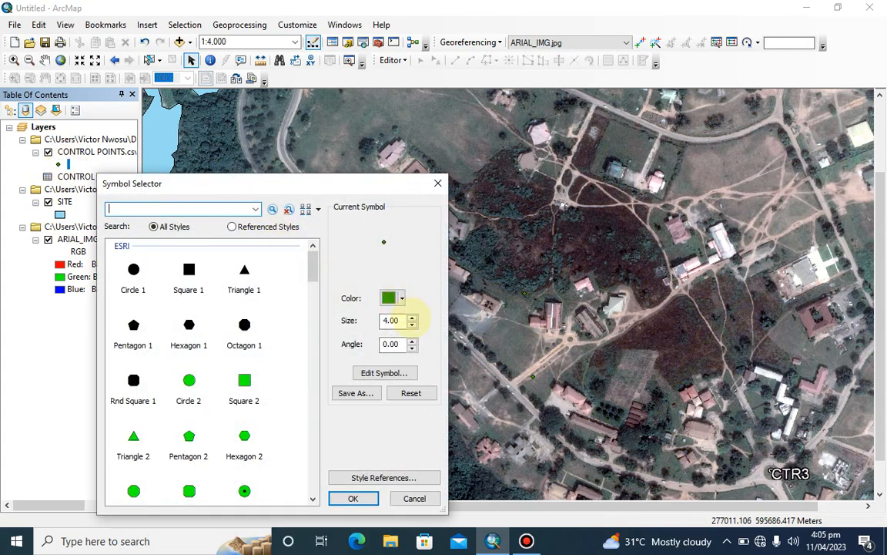
left_click(402, 298)
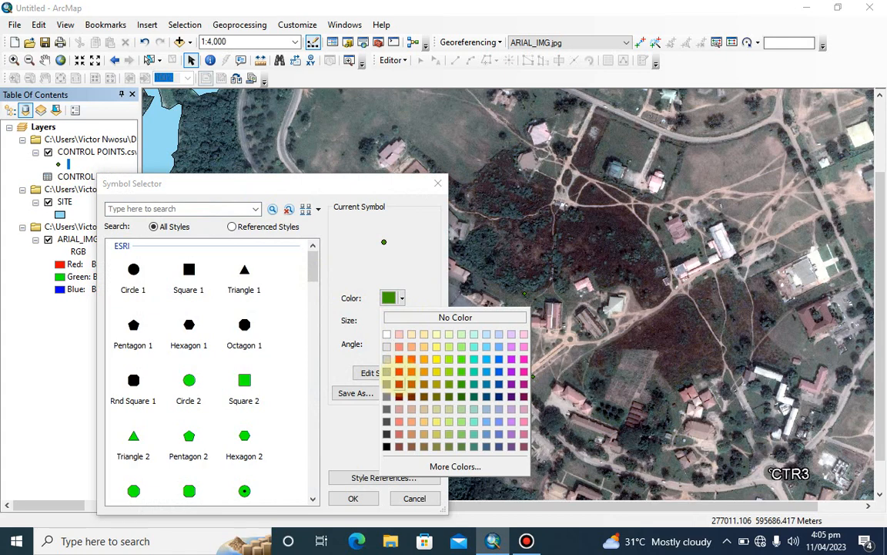
left_click(399, 359)
left_click(352, 498)
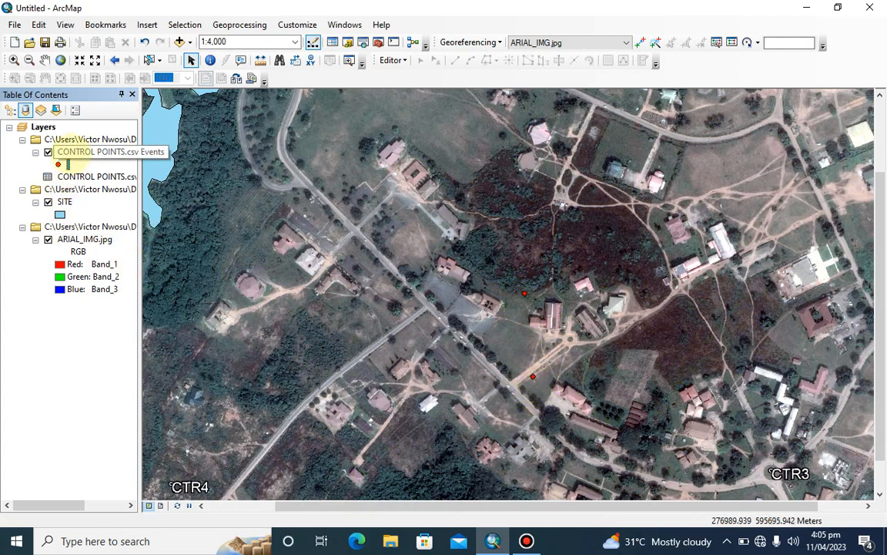
right_click(72, 151)
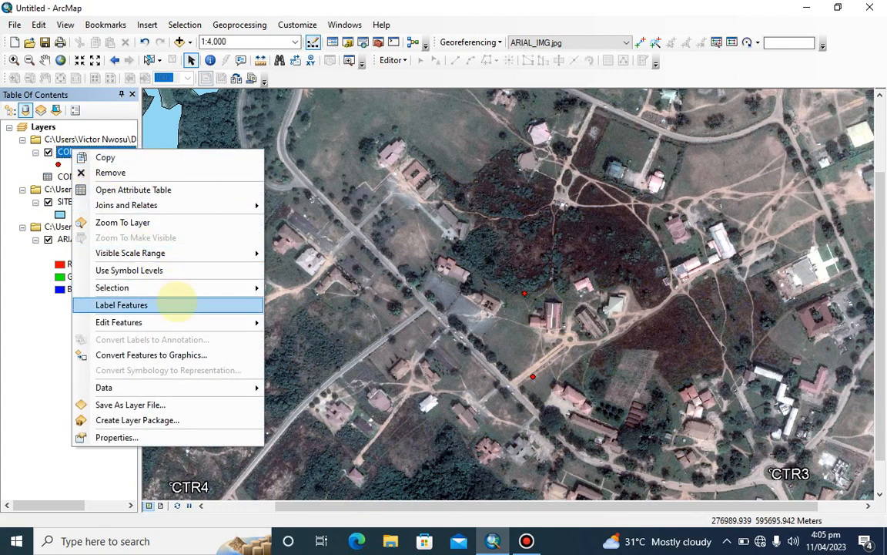
left_click(179, 304)
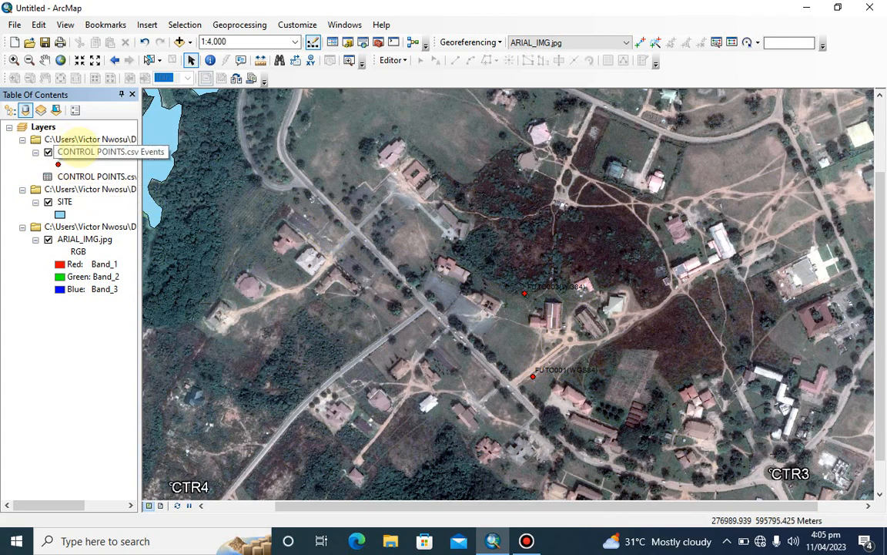
View the extent of the control points layer, followed by the full extent of ARIAL_IMG.jpg
right_click(75, 151)
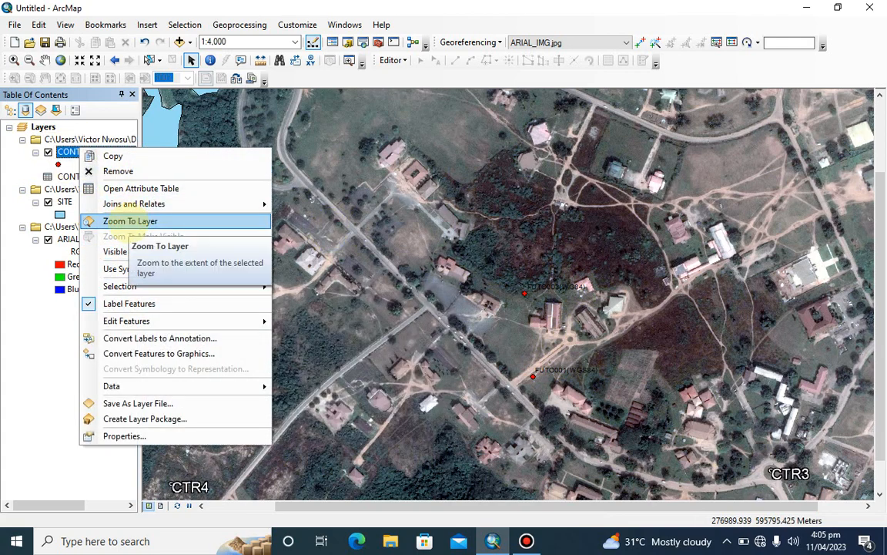
left_click(123, 224)
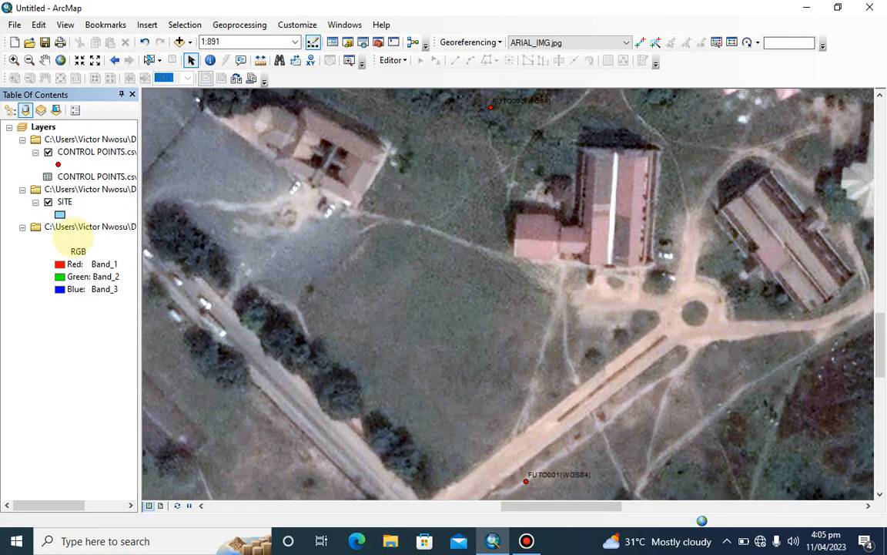
right_click(75, 240)
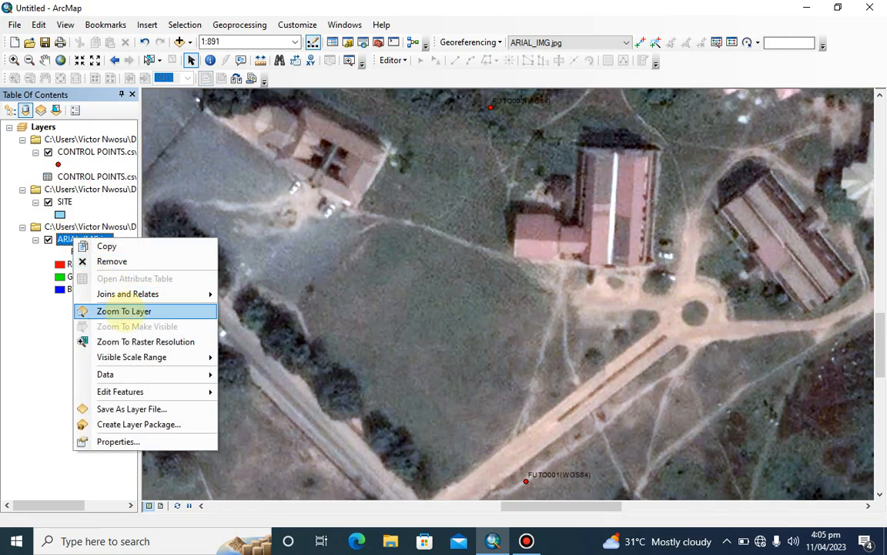
left_click(123, 311)
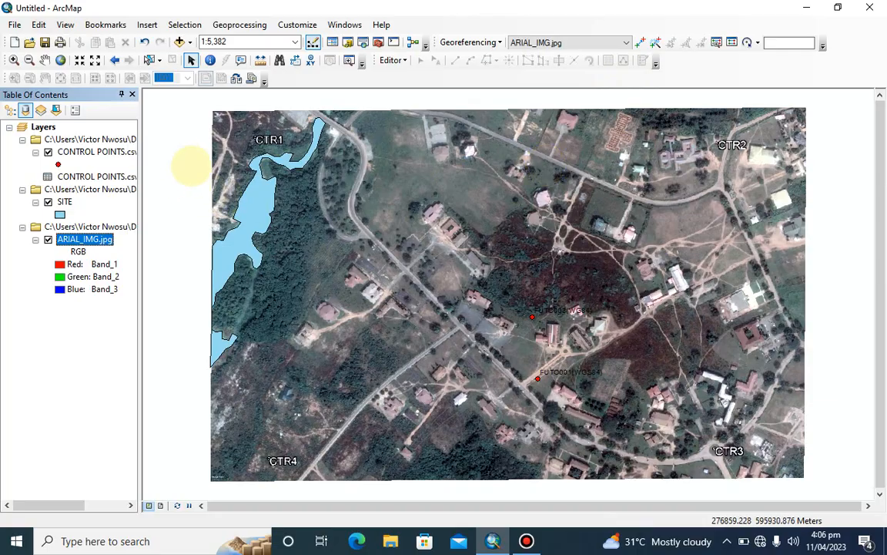
Leave ArcMap for the desktop, launch Google Earth Pro and dismiss its connection messages
left_click(806, 8)
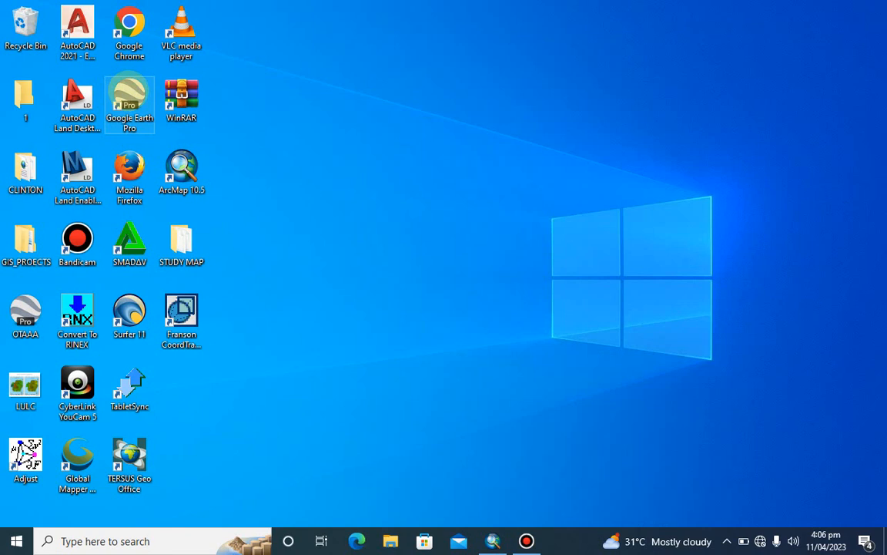
double_click(127, 94)
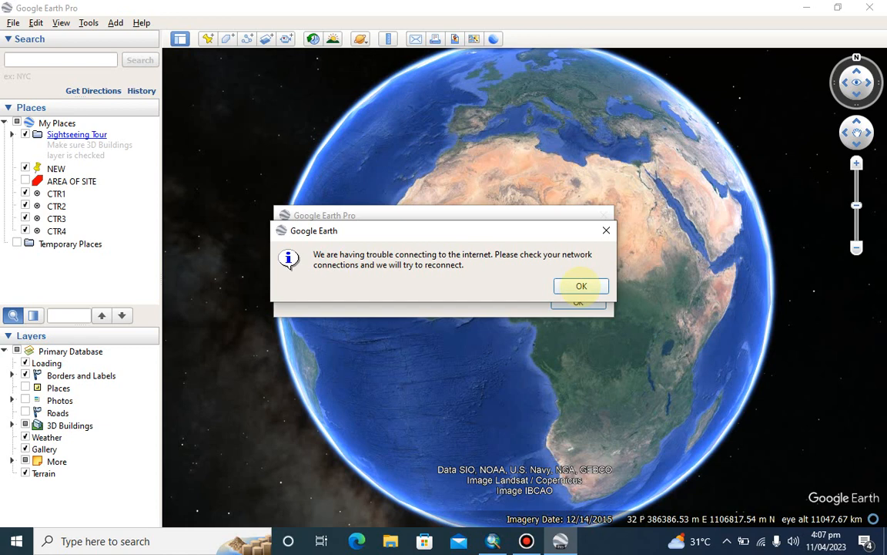
left_click(581, 285)
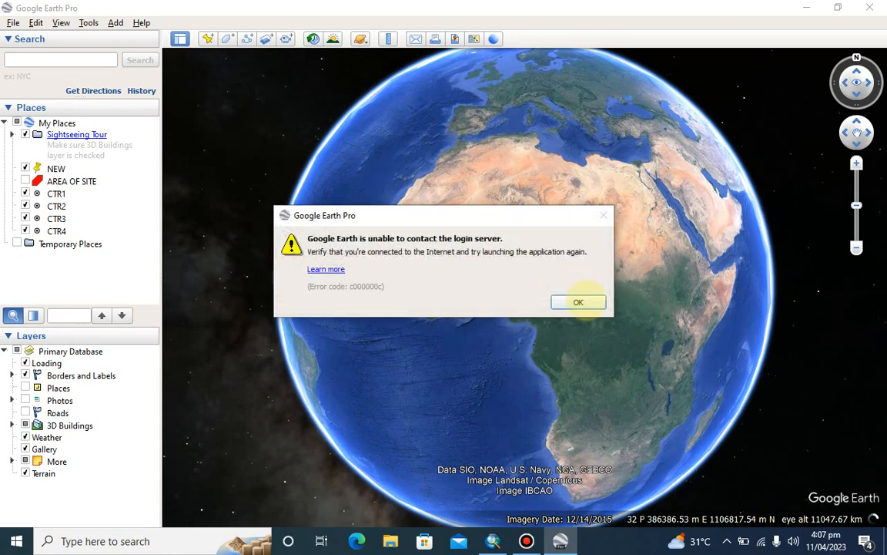
left_click(581, 302)
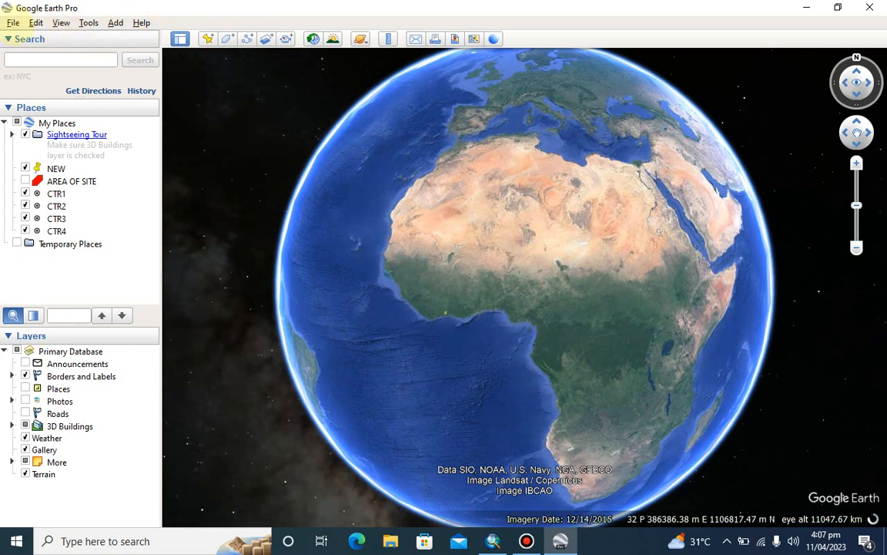
Start a data import and browse to the STUDY MAP folder on the Desktop
left_click(13, 22)
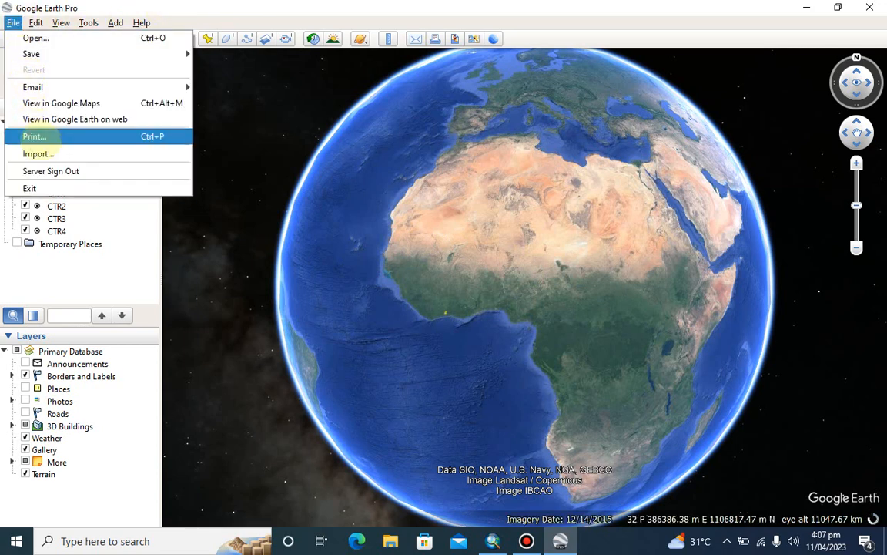
left_click(41, 152)
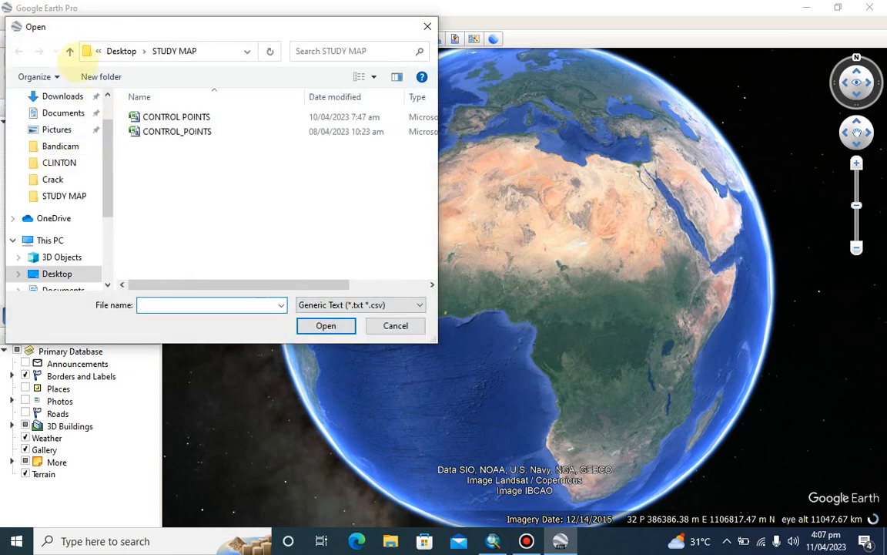
left_click(69, 51)
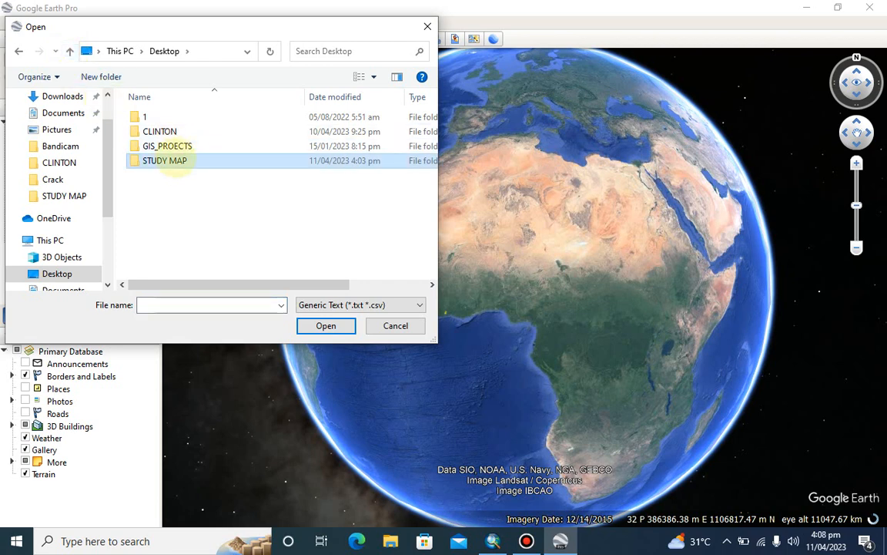
left_click(166, 160)
double_click(276, 160)
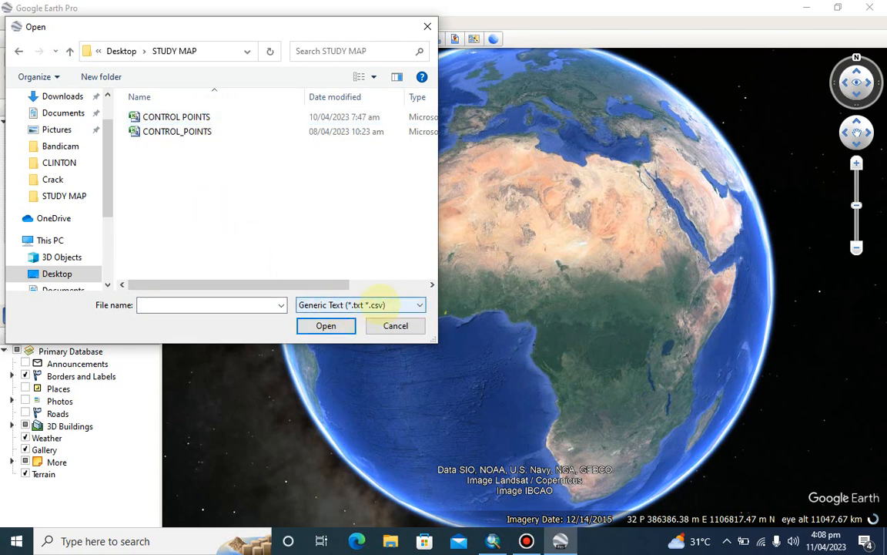
Restrict the import file type to ESRI Shape (*.shp) and import the SITE shapefile
left_click(381, 299)
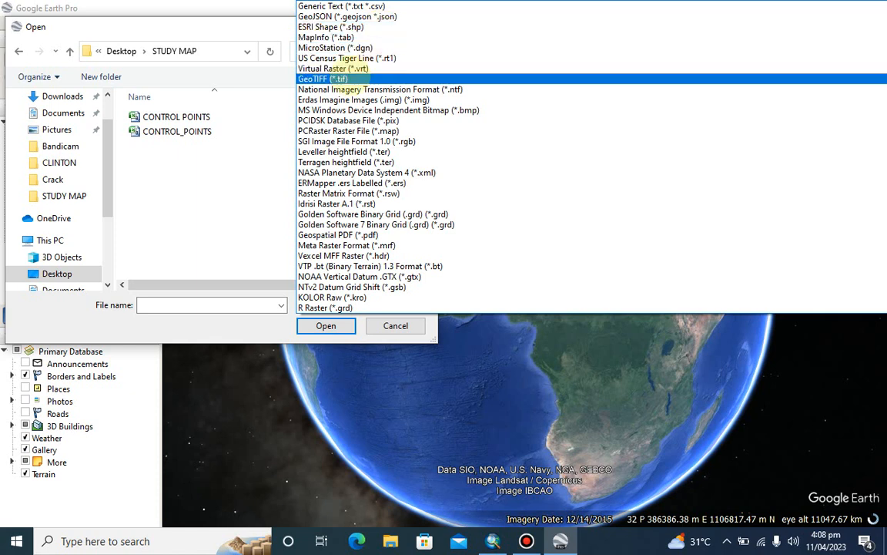
left_click(350, 78)
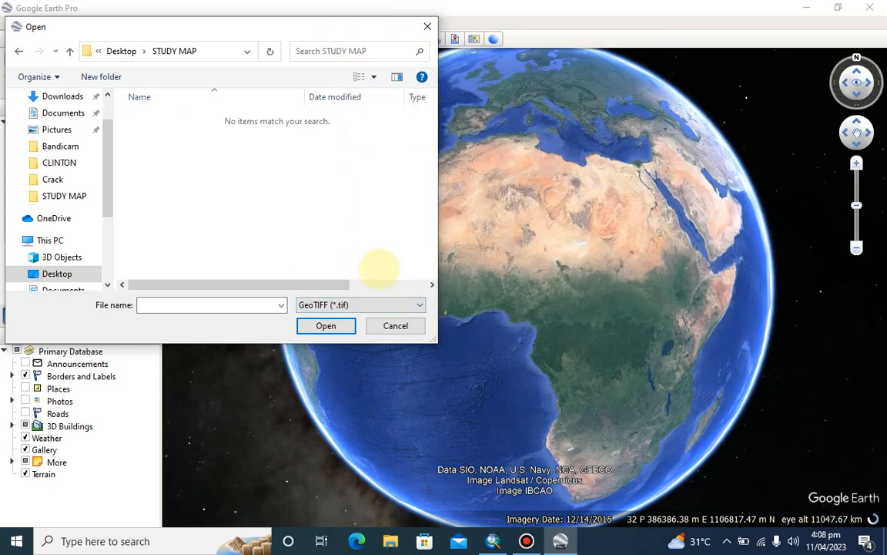
left_click(376, 301)
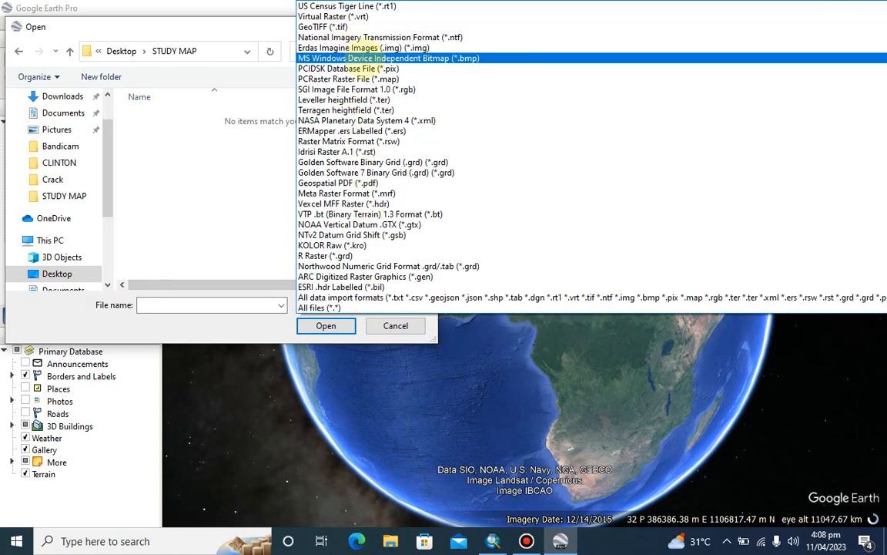
scroll(351, 58, "up", 1)
scroll(358, 50, "up", 1)
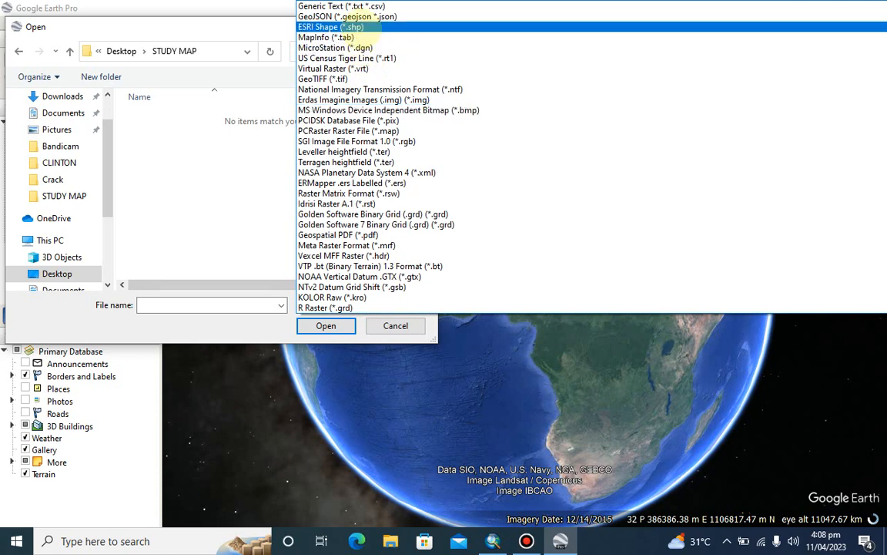
left_click(368, 28)
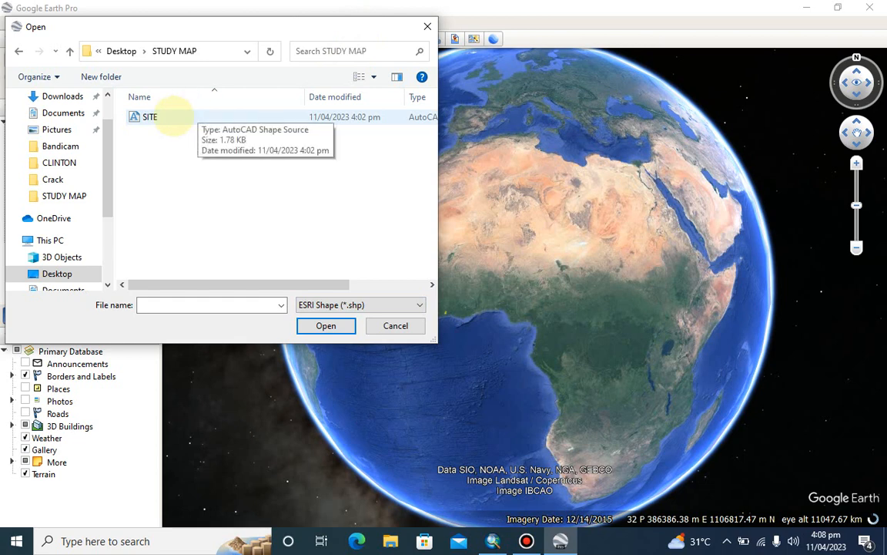
left_click(171, 117)
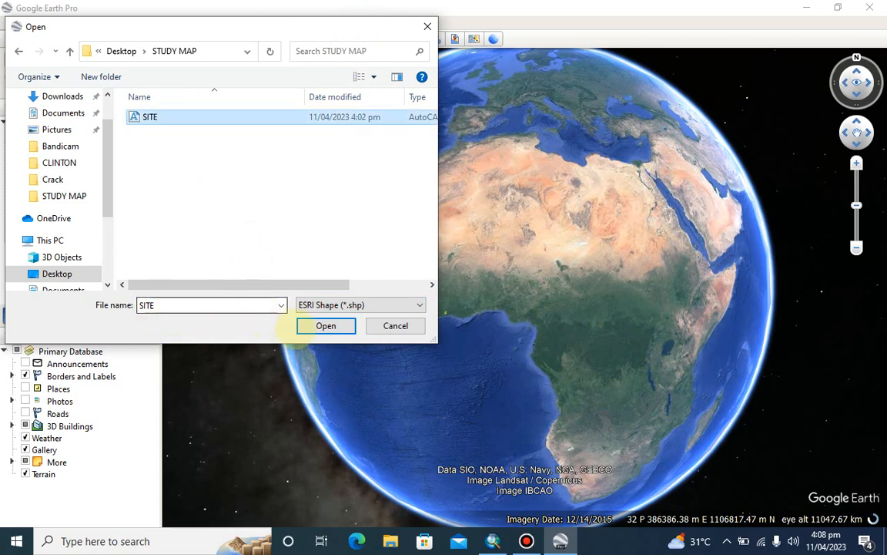
left_click(320, 325)
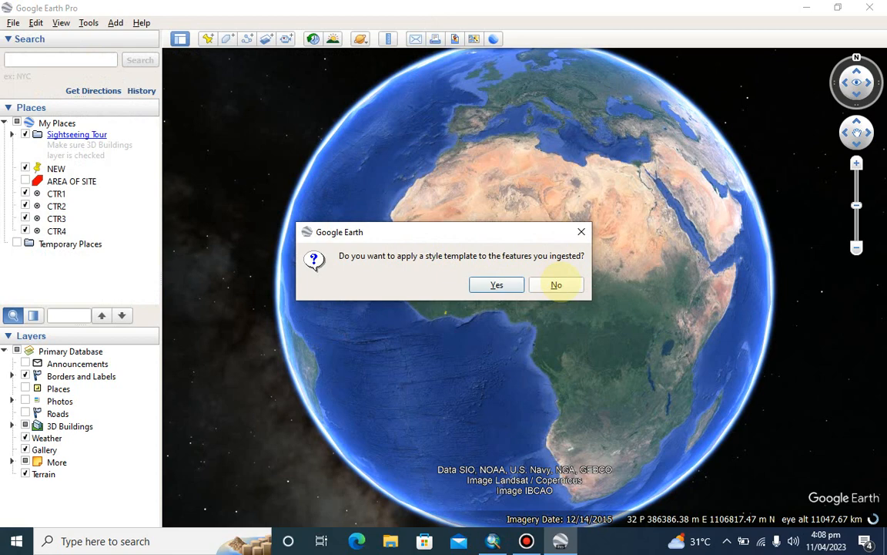
Create a new style template for the imported features, but decline replacing SITE.kst and close the save dialog
left_click(497, 284)
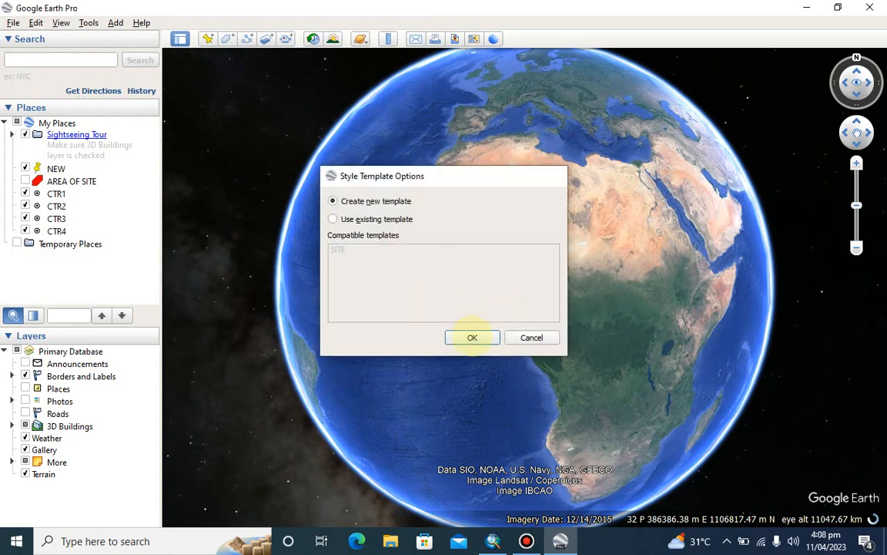
left_click(472, 337)
left_click(531, 390)
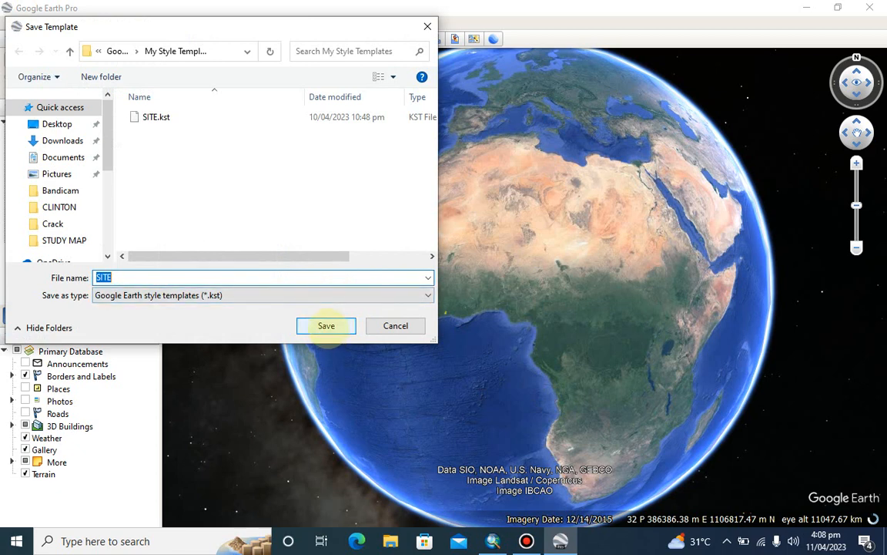
left_click(326, 325)
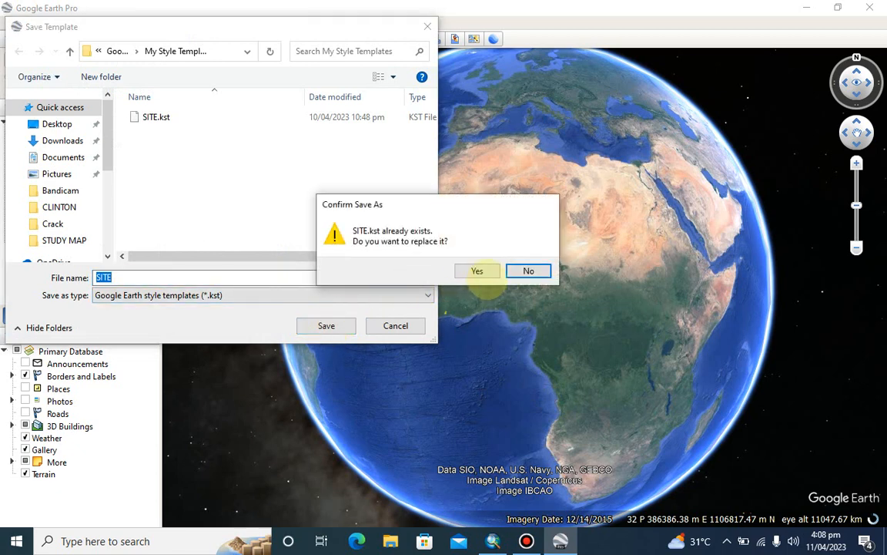
left_click(527, 271)
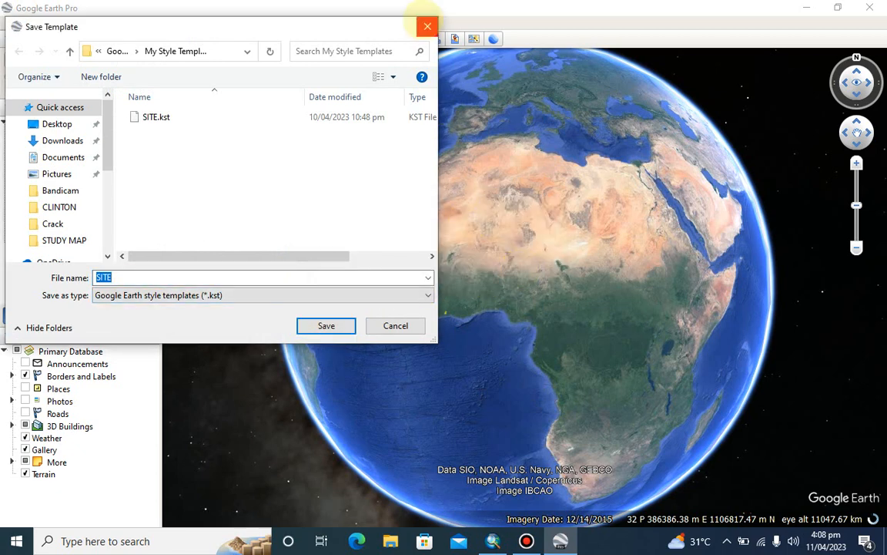
left_click(428, 26)
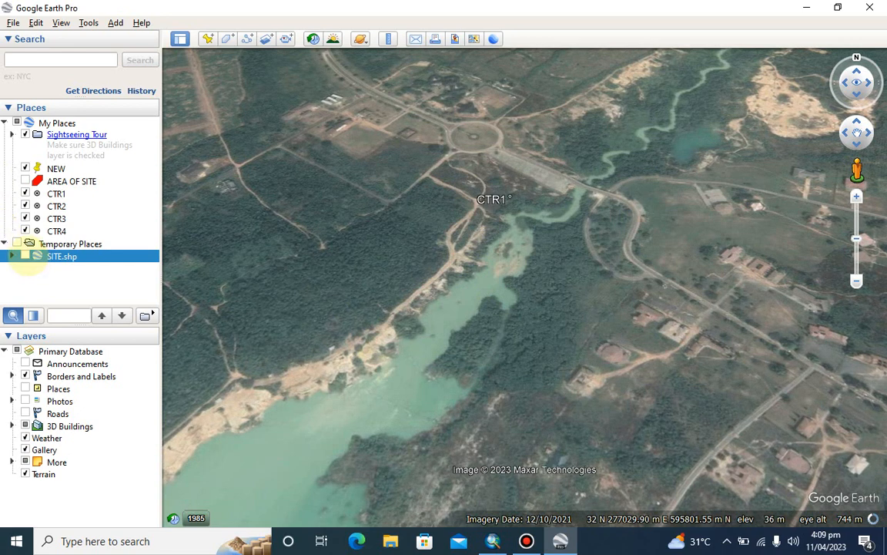
Turn on the display of SITE.shp under Temporary Places, toggling it to compare the polygon with the imagery
left_click(25, 256)
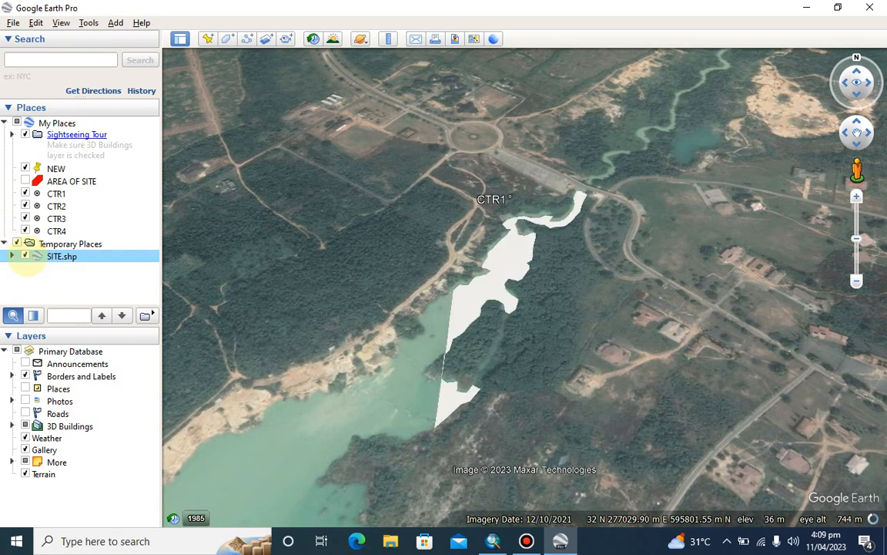
left_click(25, 256)
left_click(24, 256)
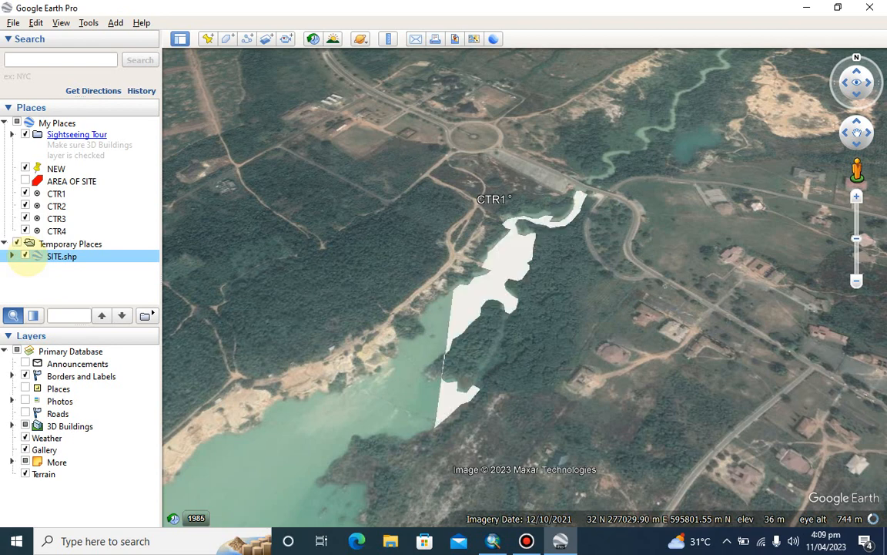